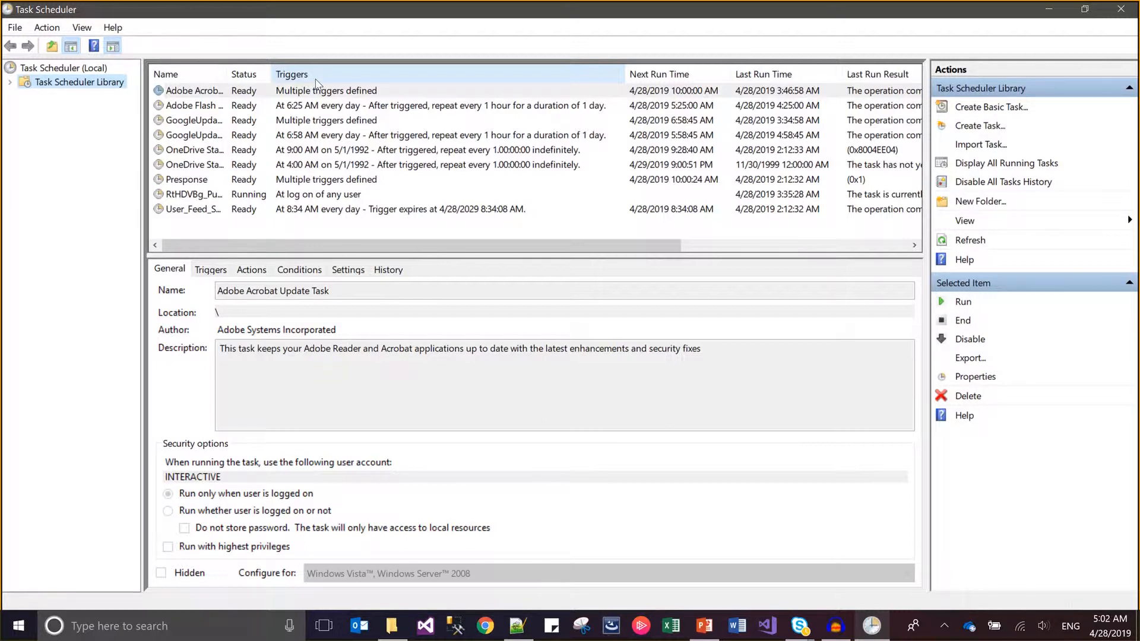
Step: Widen the Name column to show full task names and select the second OneDrive Standalone Update task
{"action": "left_click", "coordinate": [202, 92]}
{"action": "left_click_drag", "start_coordinate": [228, 73], "coordinate": [373, 70]}
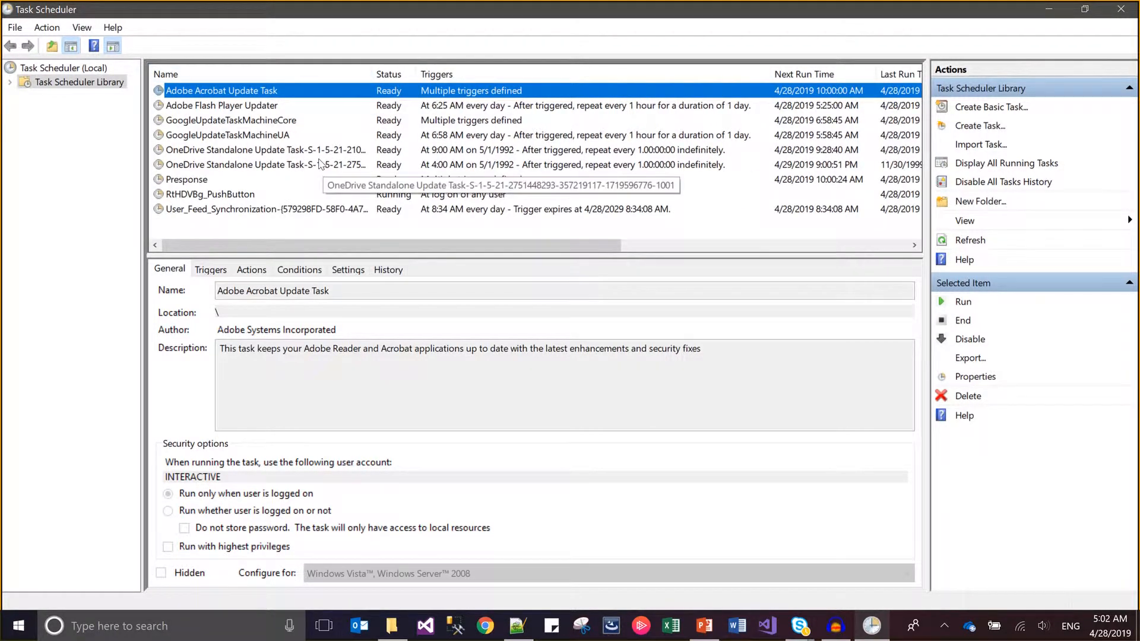
{"action": "left_click", "coordinate": [319, 164]}
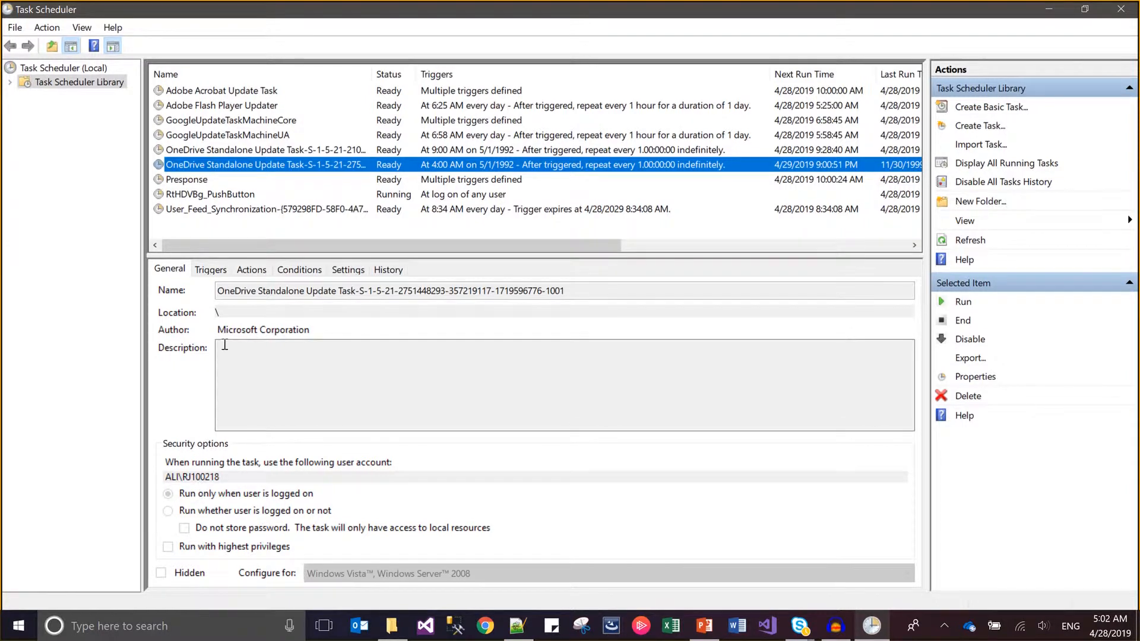
Step: Review the task's One time trigger, Start a program action, conditions, settings and run history
{"action": "left_click", "coordinate": [212, 270]}
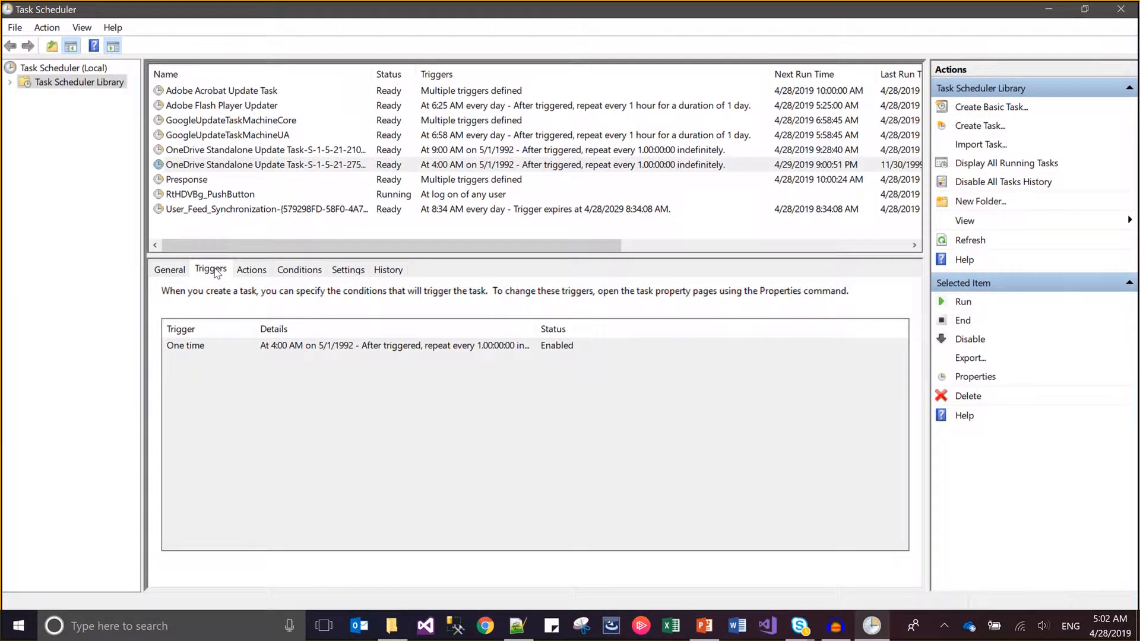
{"action": "left_click", "coordinate": [231, 345]}
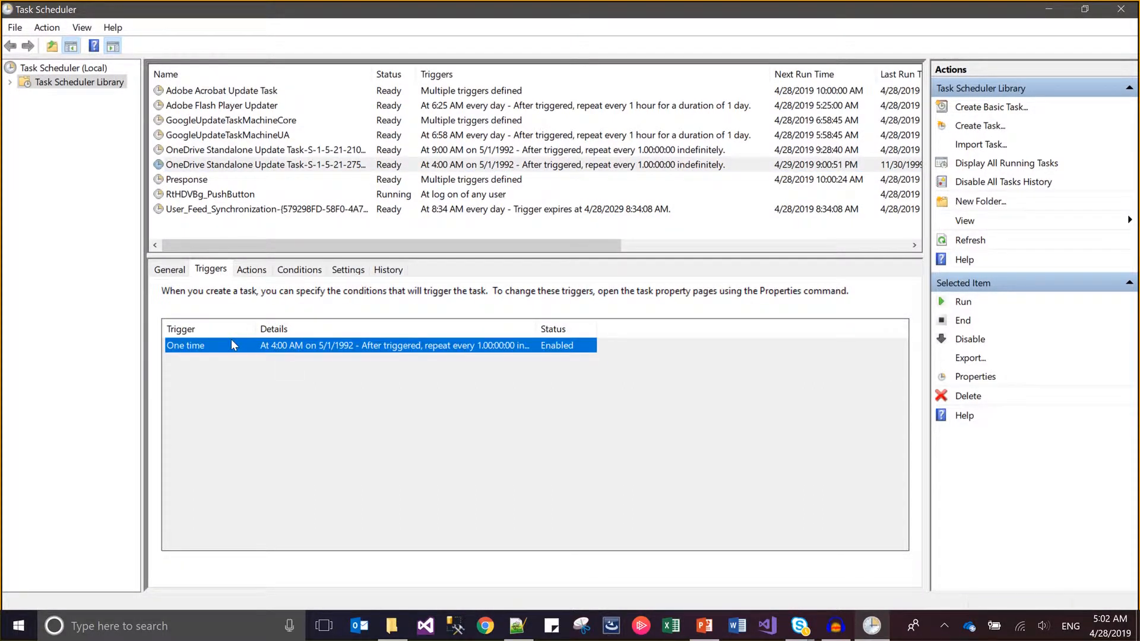
{"action": "left_click", "coordinate": [260, 273]}
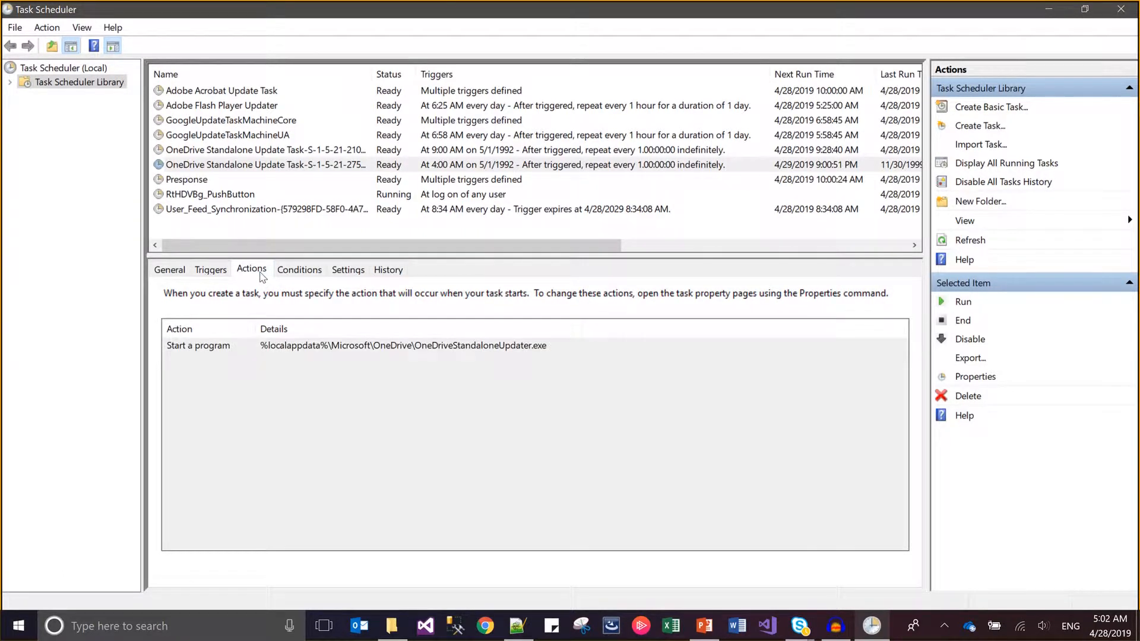
{"action": "left_click", "coordinate": [252, 347]}
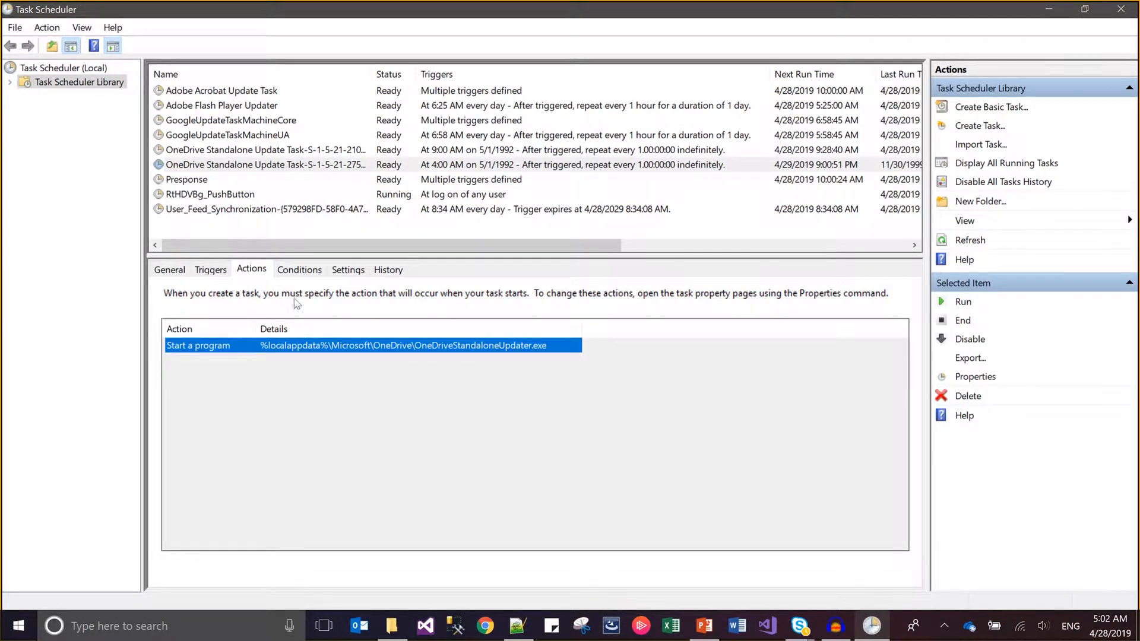
{"action": "left_click", "coordinate": [299, 270]}
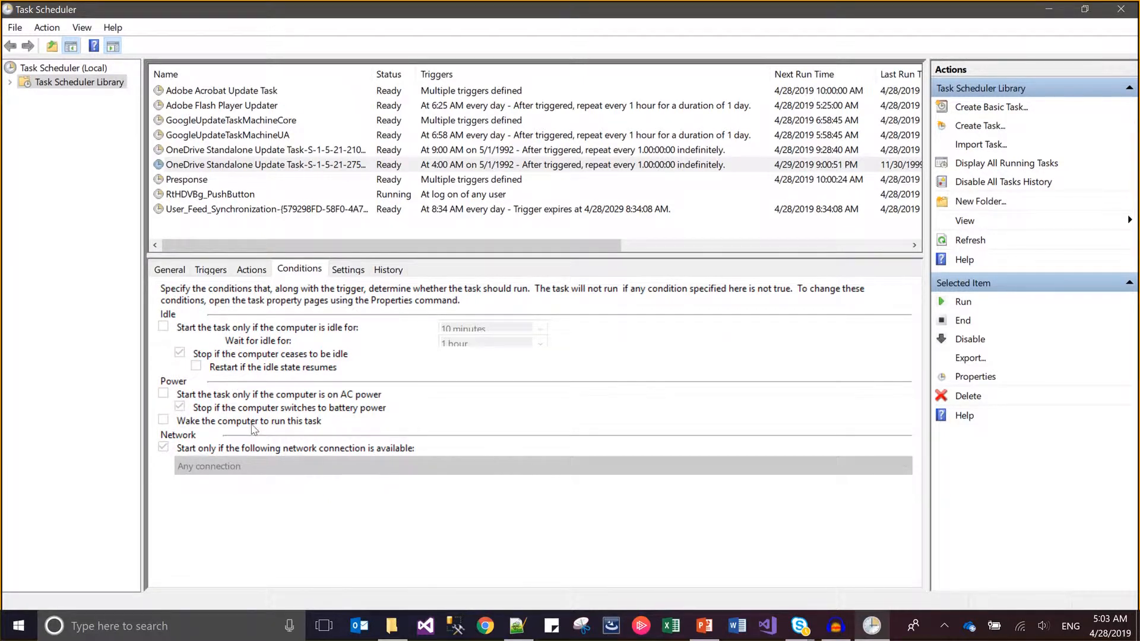
{"action": "left_click", "coordinate": [347, 270]}
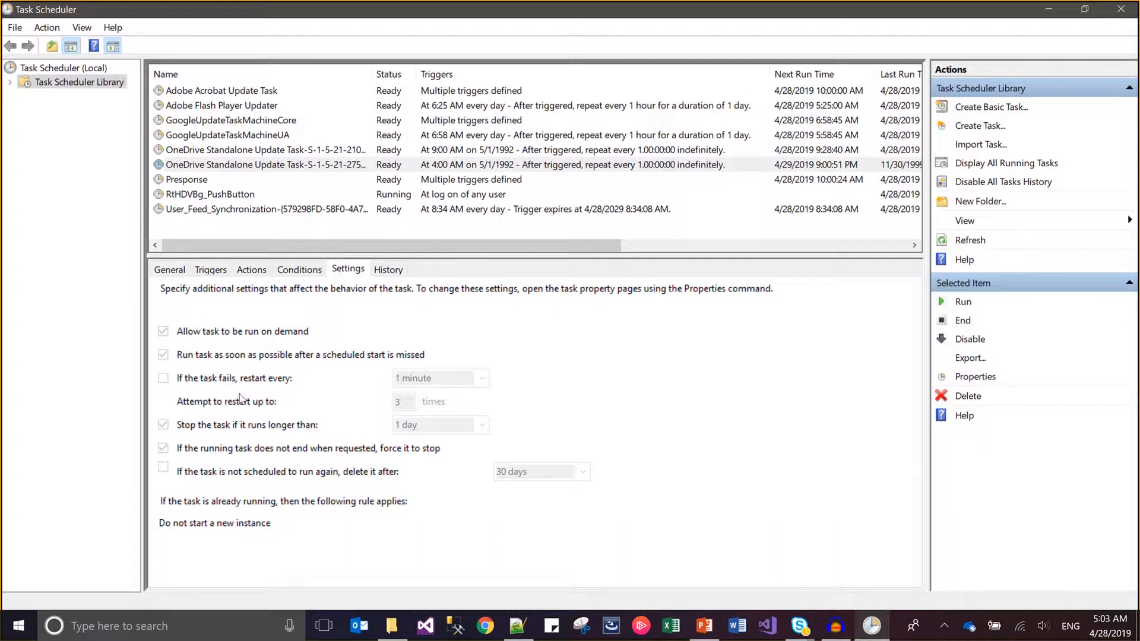
{"action": "left_click", "coordinate": [385, 271]}
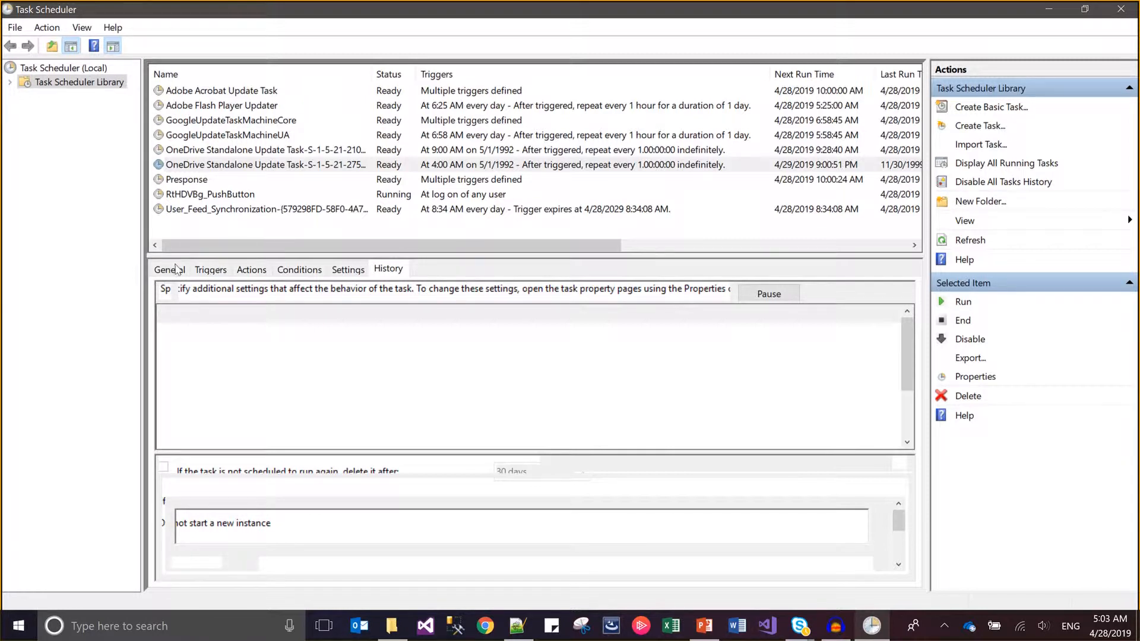
{"action": "mouse_move", "coordinate": [644, 4]}
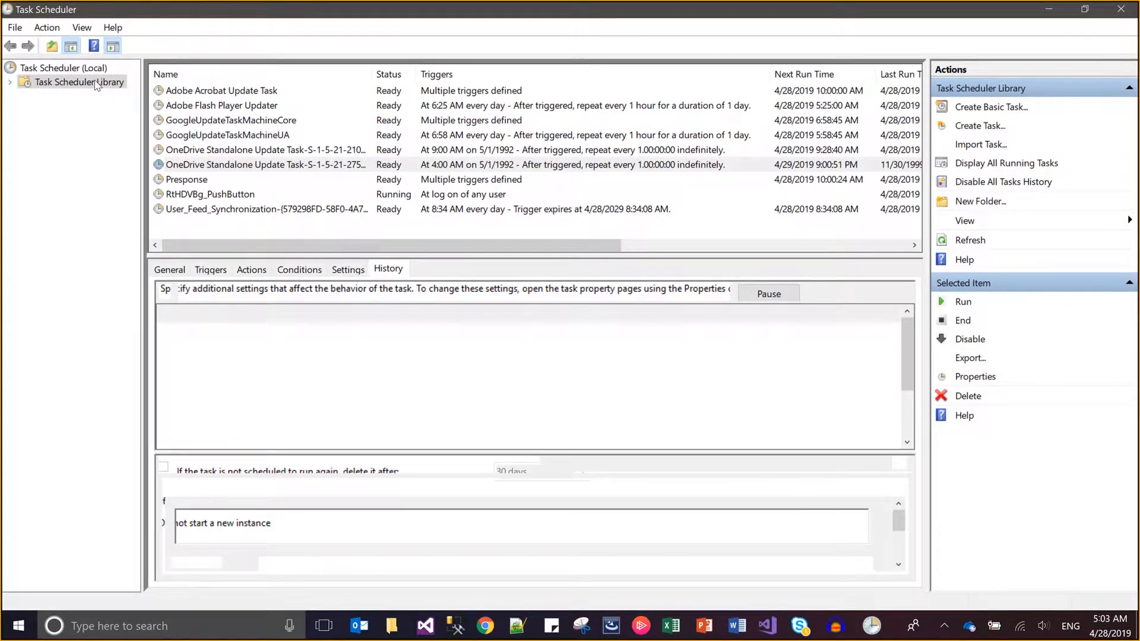
Step: Close the Task Scheduler window from the taskbar and launch Task Manager
{"action": "right_click", "coordinate": [871, 630]}
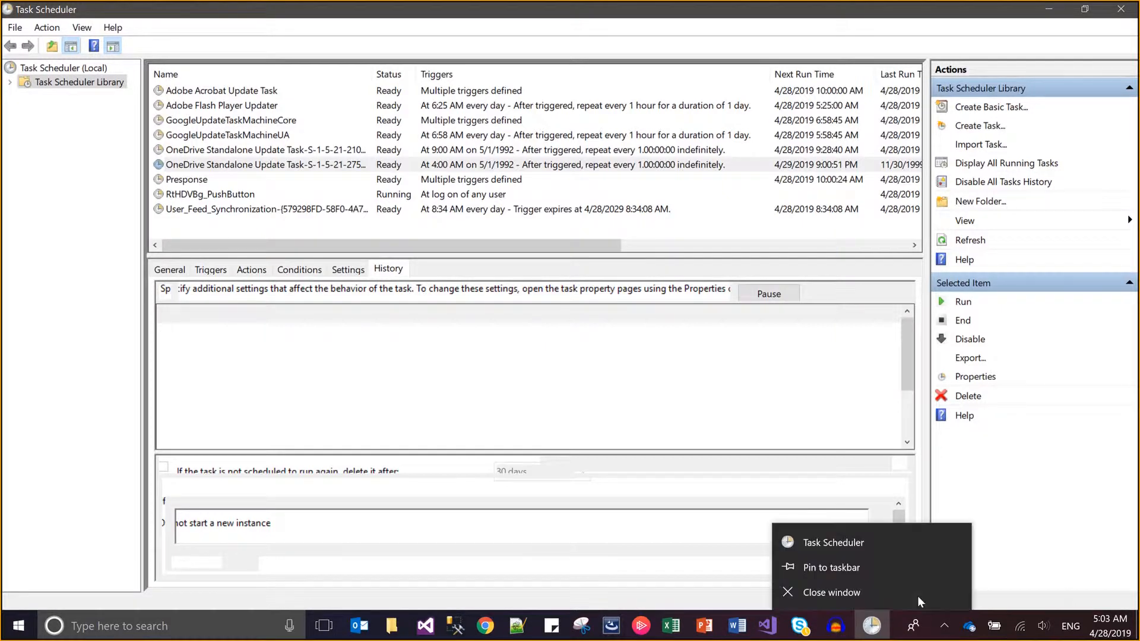
{"action": "left_click", "coordinate": [817, 592]}
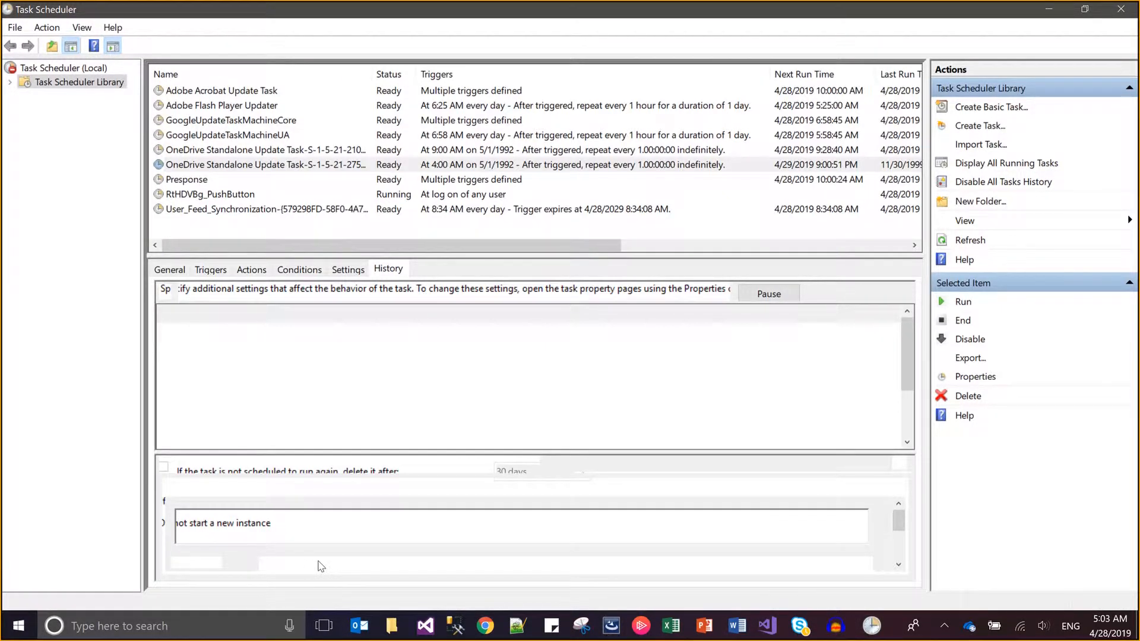
{"action": "right_click", "coordinate": [900, 627]}
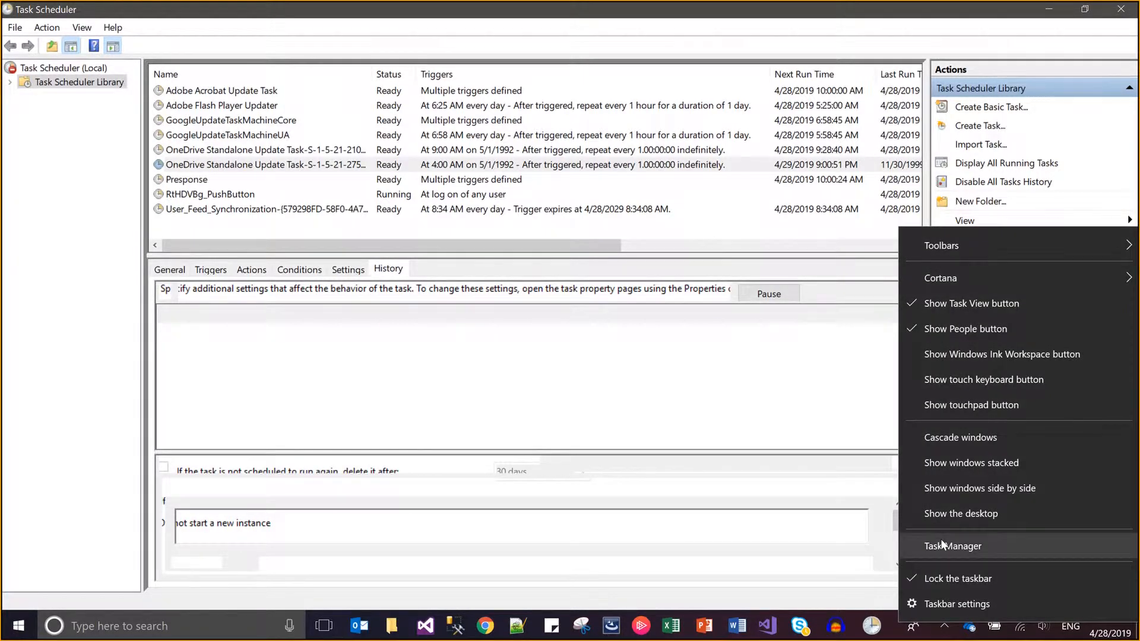
{"action": "left_click", "coordinate": [940, 539]}
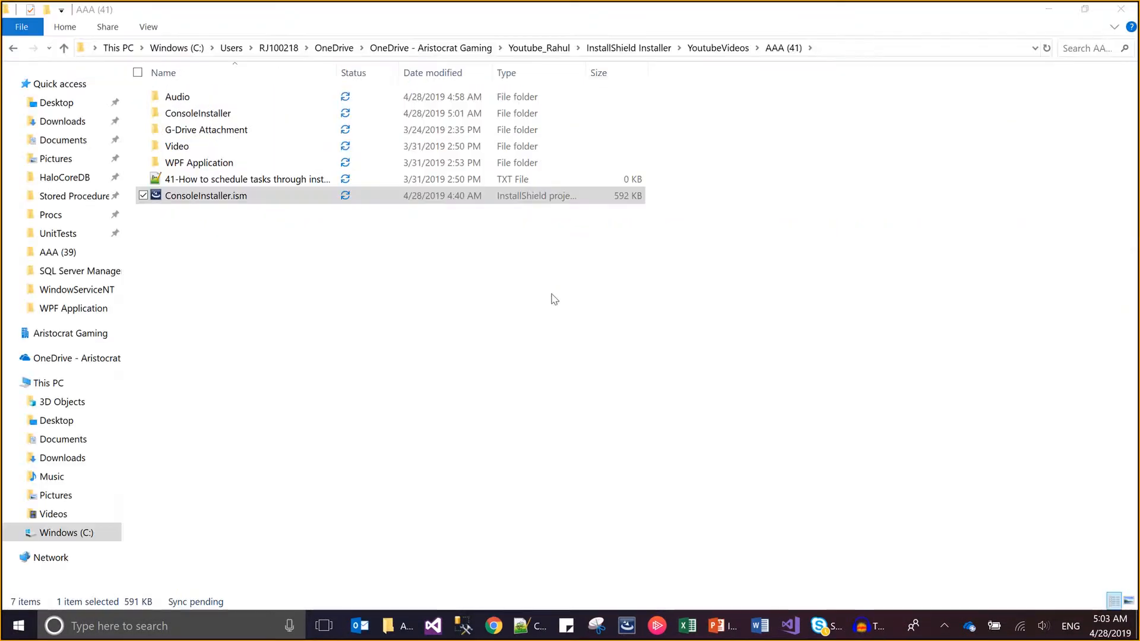
Step: Search Start for 'task scheduler' to relaunch Task Scheduler
{"action": "left_click", "coordinate": [261, 629]}
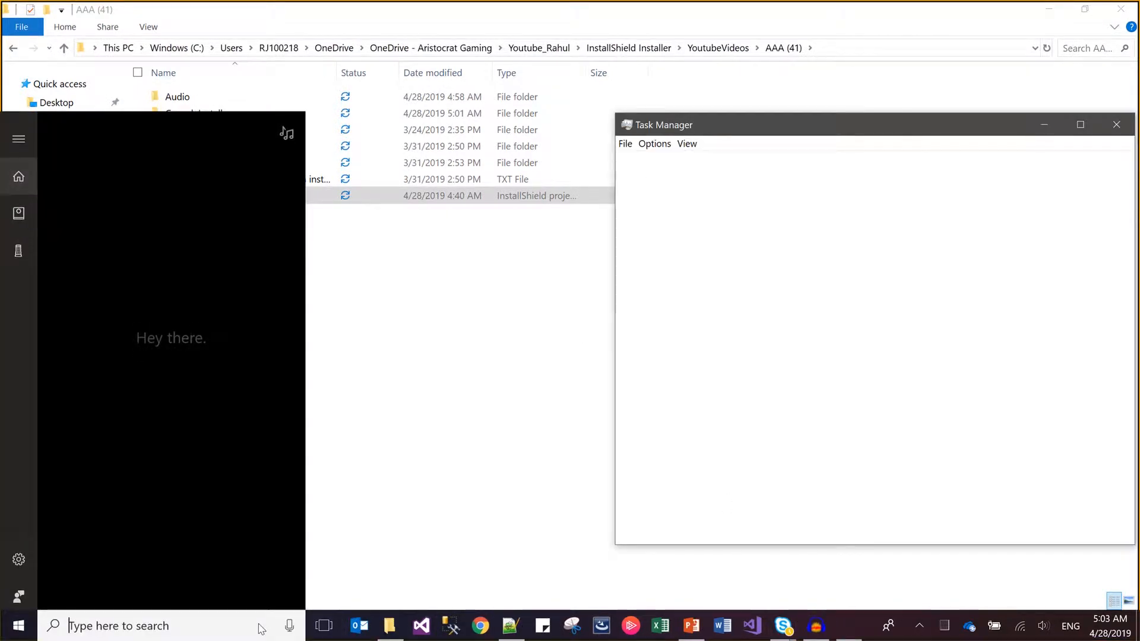
{"action": "type", "text": "task sce"}
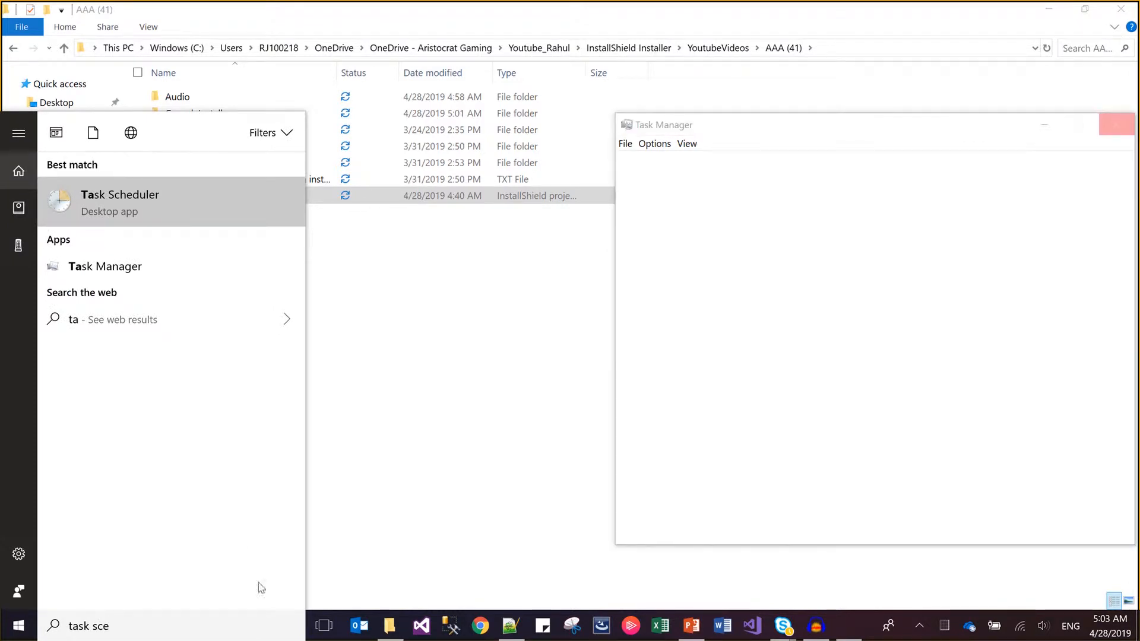
{"action": "left_click", "coordinate": [150, 208]}
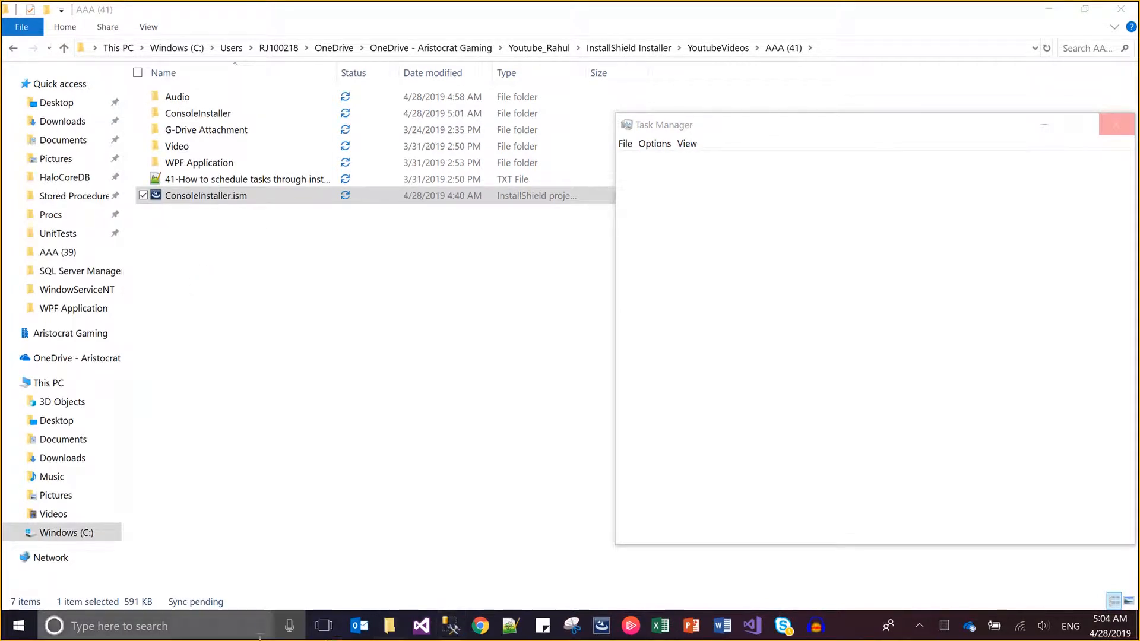
{"action": "left_click", "coordinate": [259, 639]}
{"action": "type", "text": "task"}
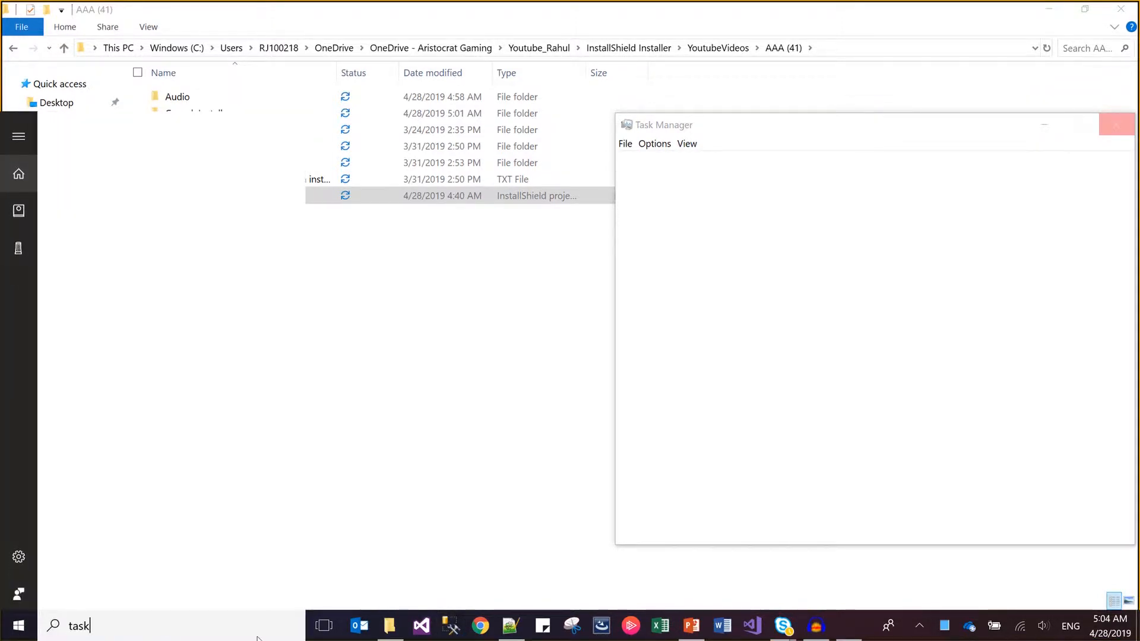
{"action": "type", "text": " sch"}
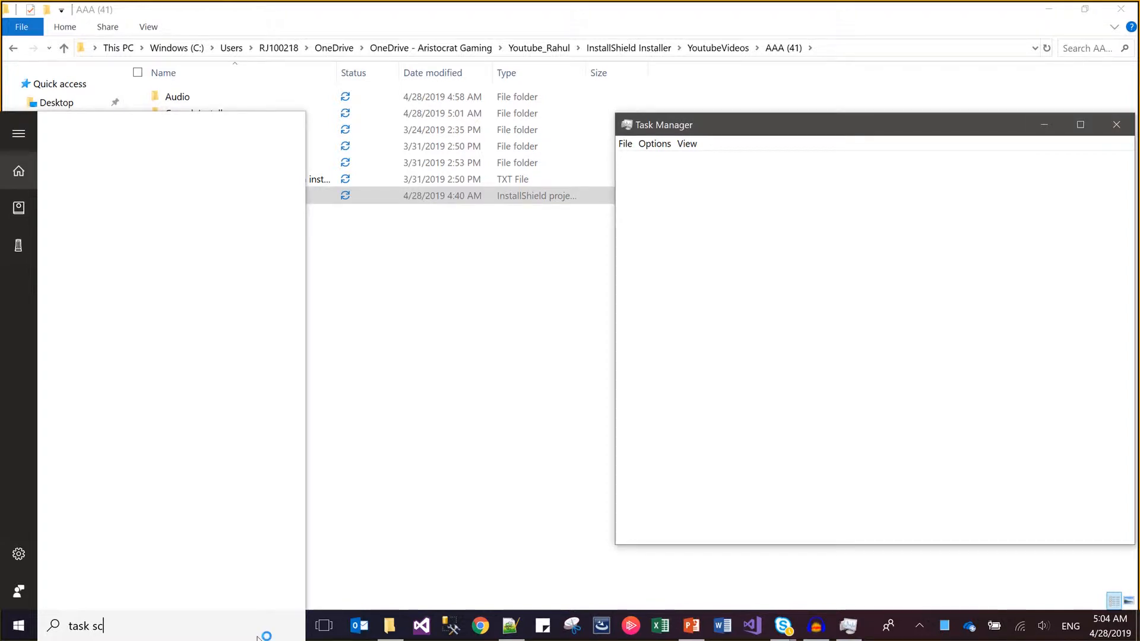
{"action": "type", "text": "heduler"}
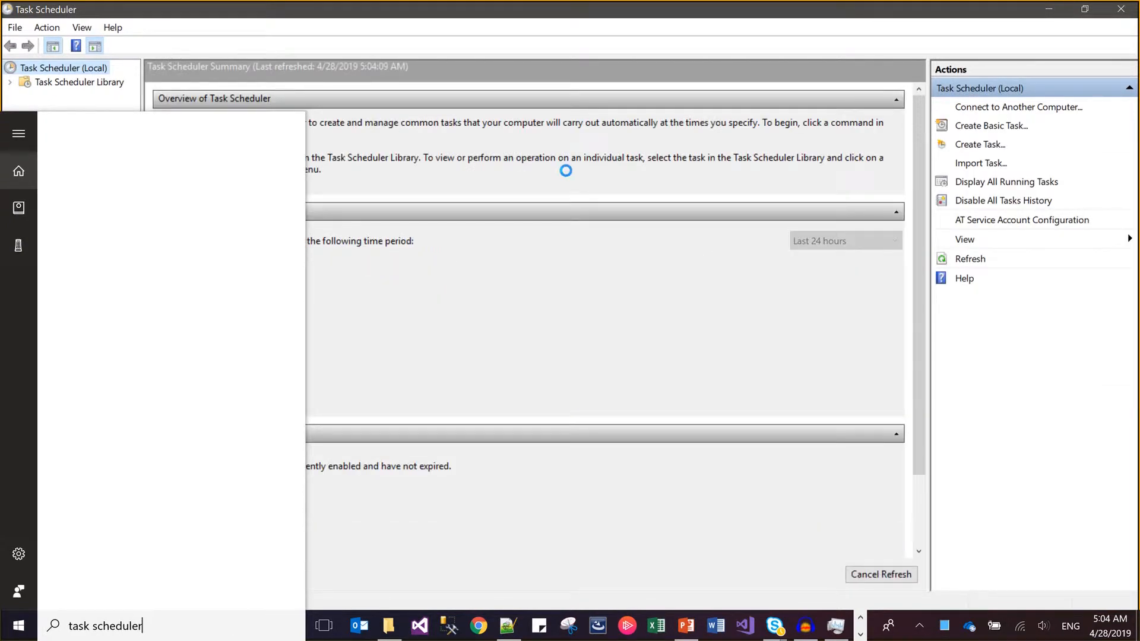
Step: Open the Task Scheduler Library, select Presponse and check its 4:00 PM daily trigger
{"action": "left_click", "coordinate": [548, 24]}
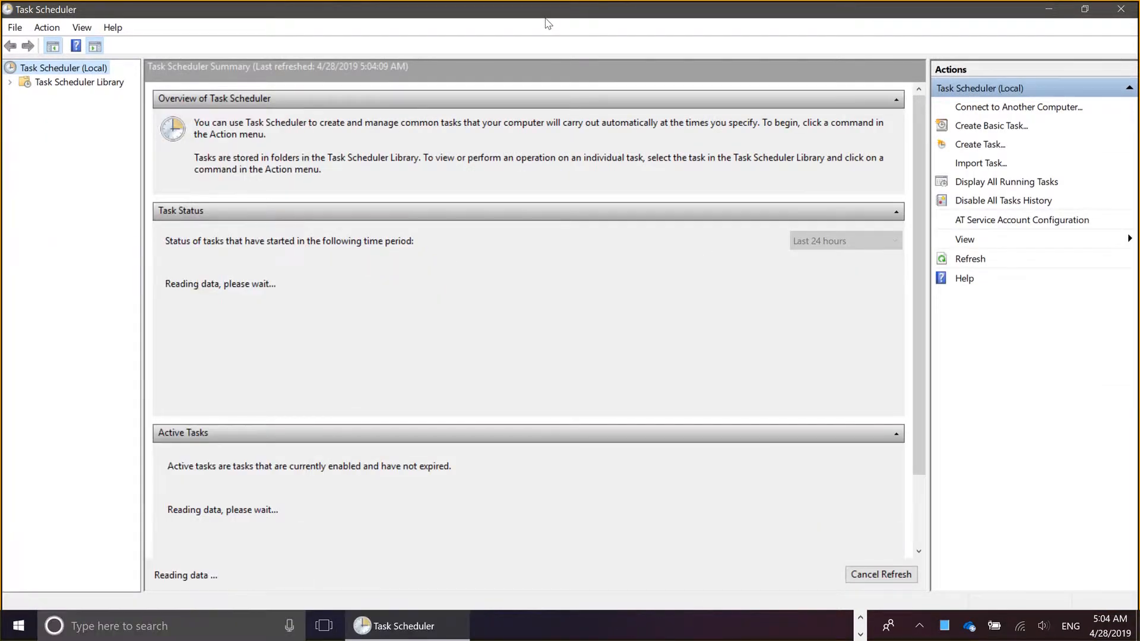
{"action": "left_click", "coordinate": [55, 82]}
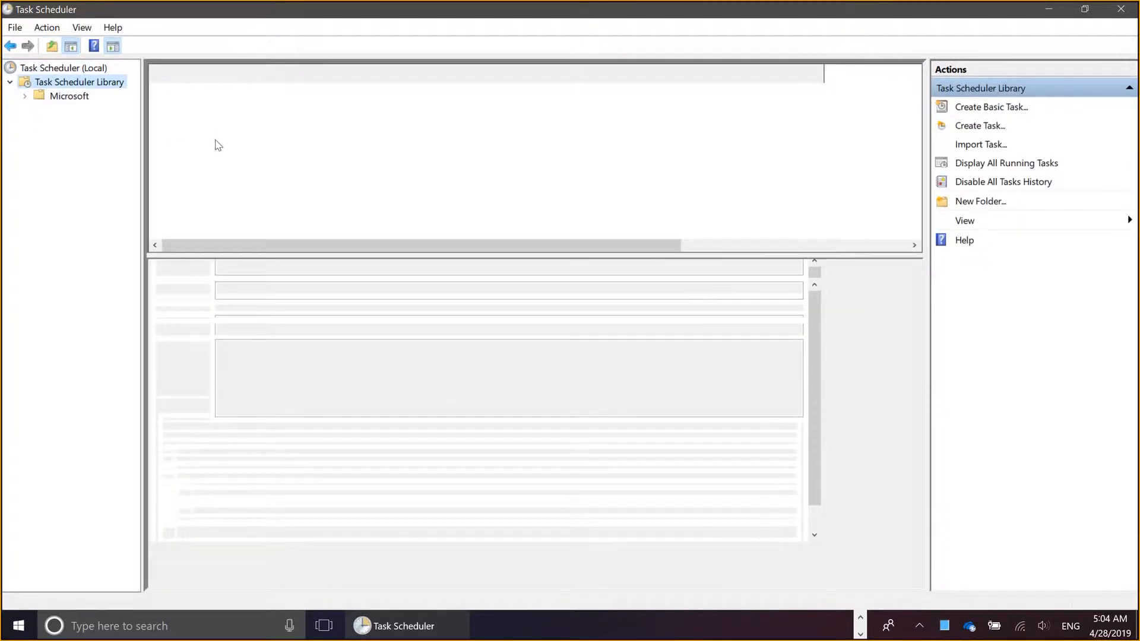
{"action": "left_click", "coordinate": [196, 185]}
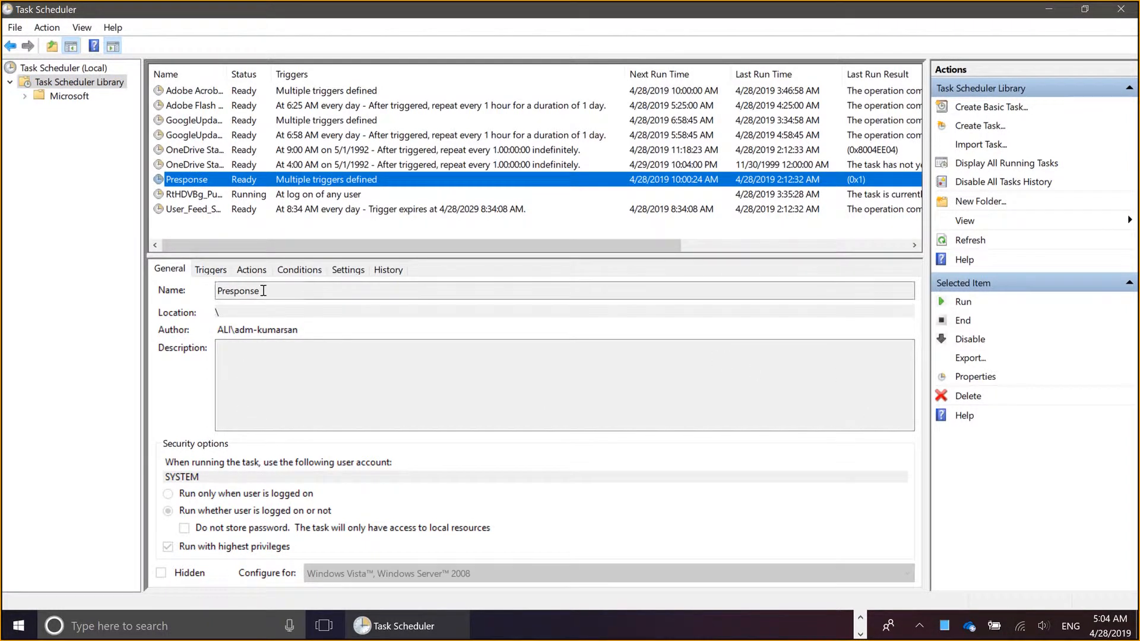
{"action": "left_click", "coordinate": [212, 271]}
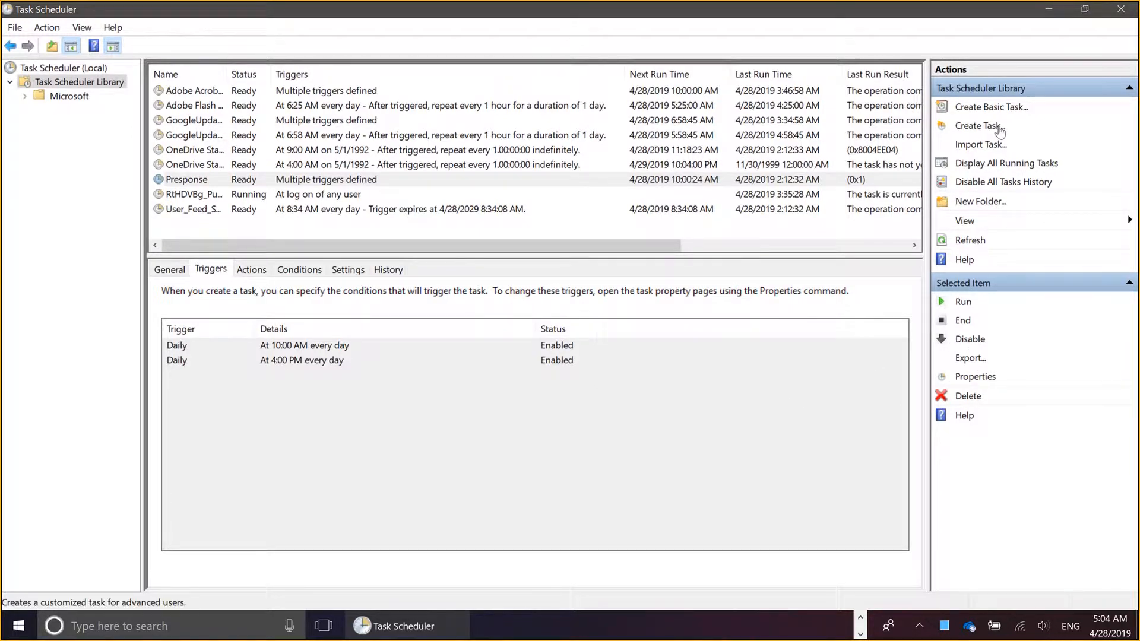
{"action": "left_click", "coordinate": [497, 364]}
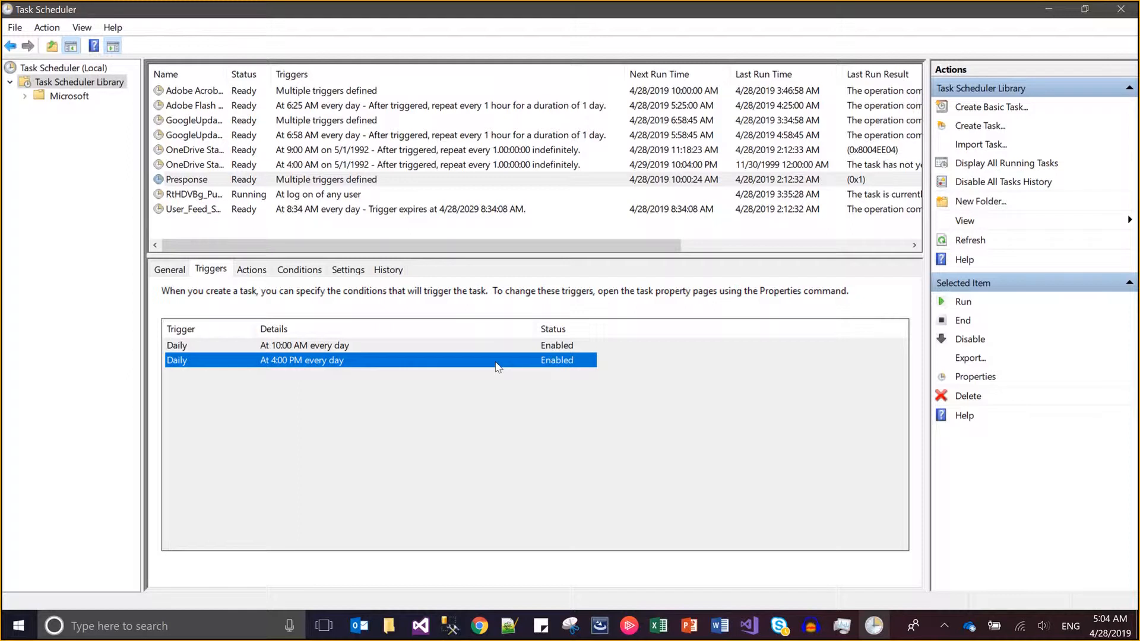
{"action": "left_click", "coordinate": [256, 389]}
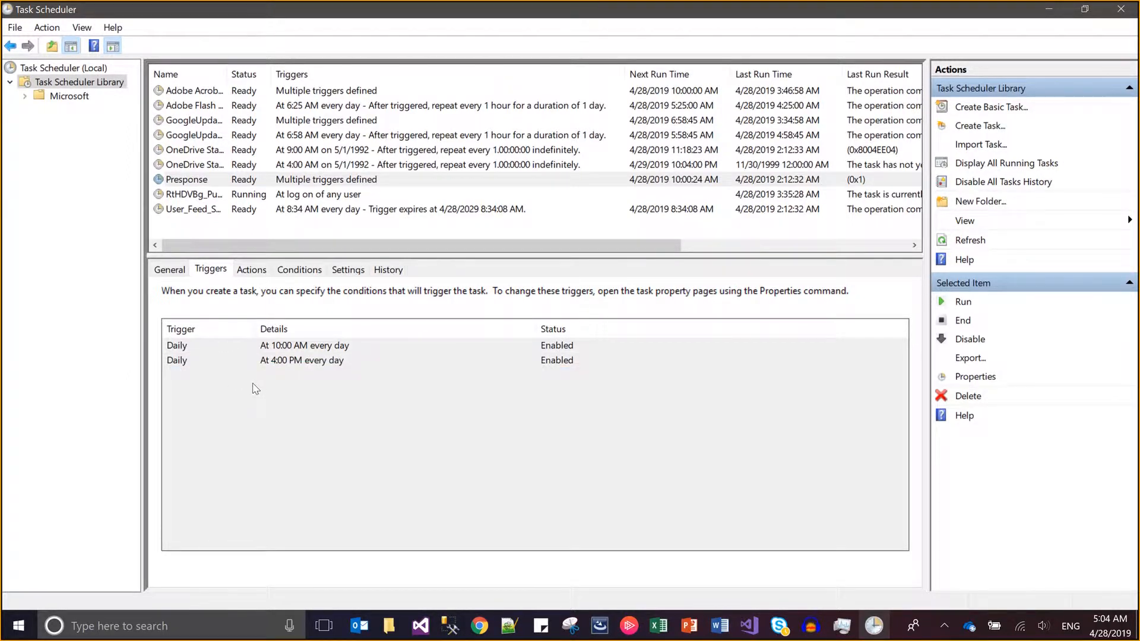
{"action": "left_click", "coordinate": [172, 270]}
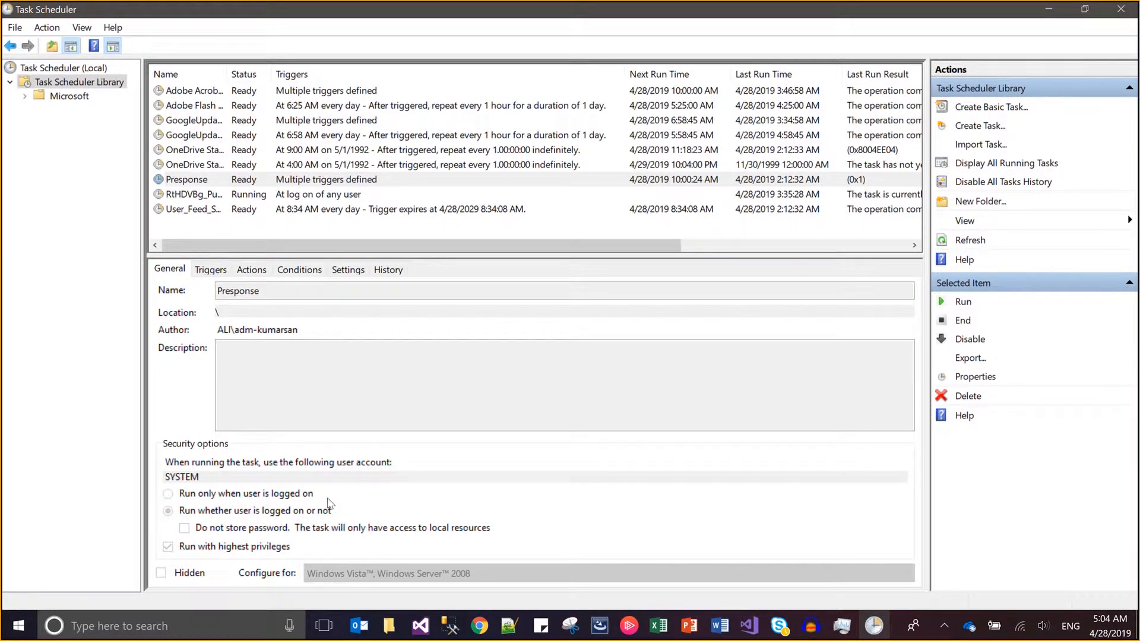
Step: Review Presponse's triggers, actions, conditions, settings and run history
{"action": "left_click", "coordinate": [226, 271]}
{"action": "left_click", "coordinate": [252, 270]}
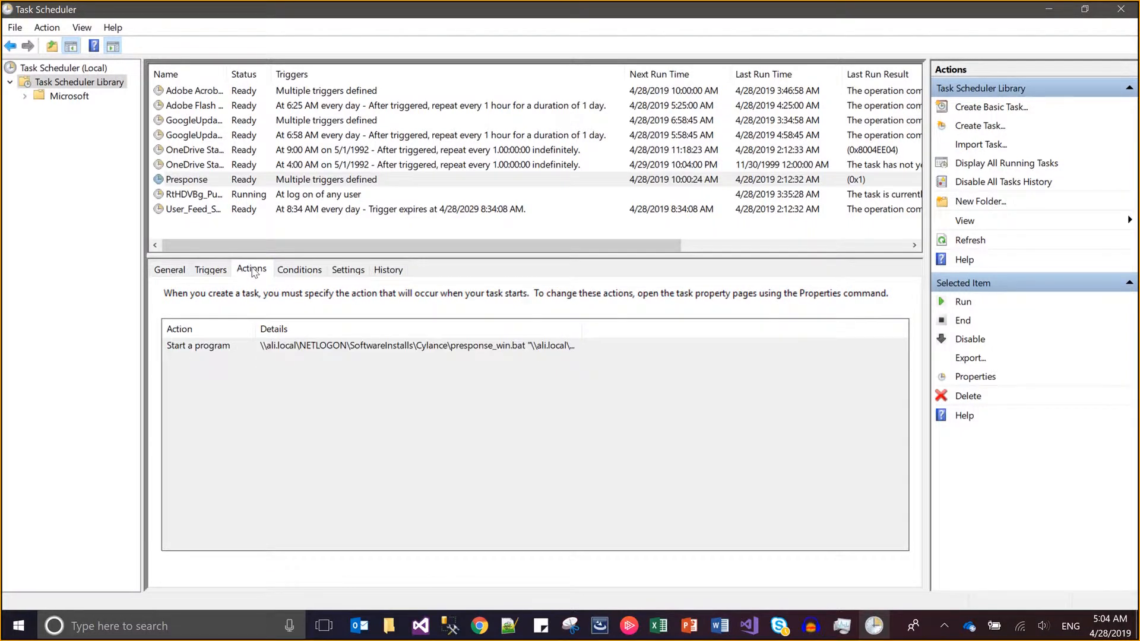
{"action": "left_click", "coordinate": [287, 270]}
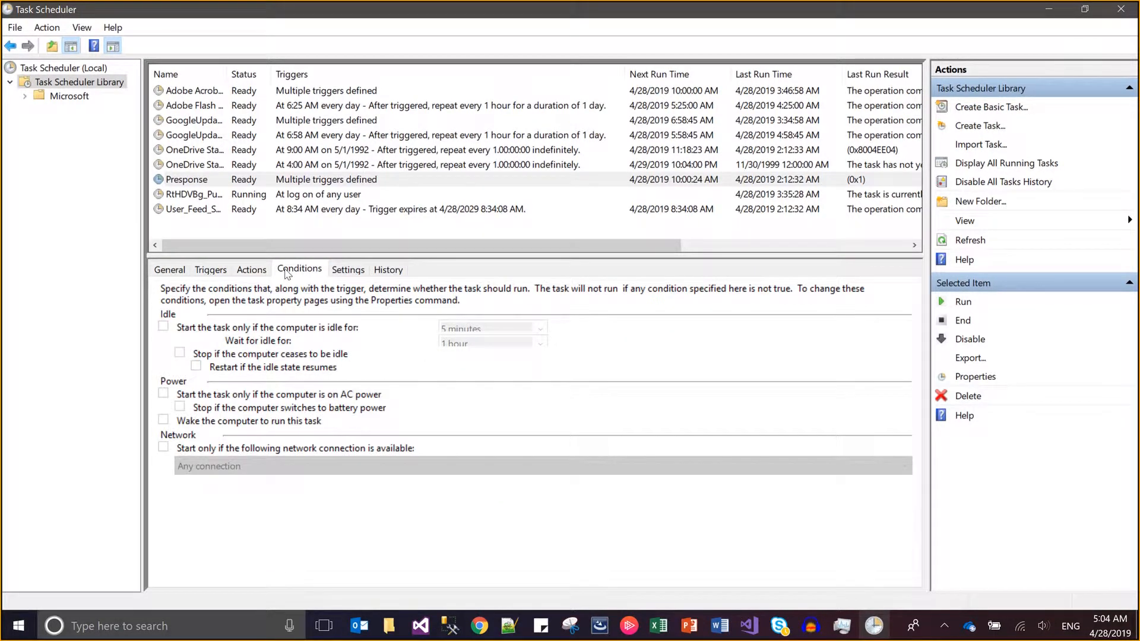
{"action": "left_click", "coordinate": [359, 271]}
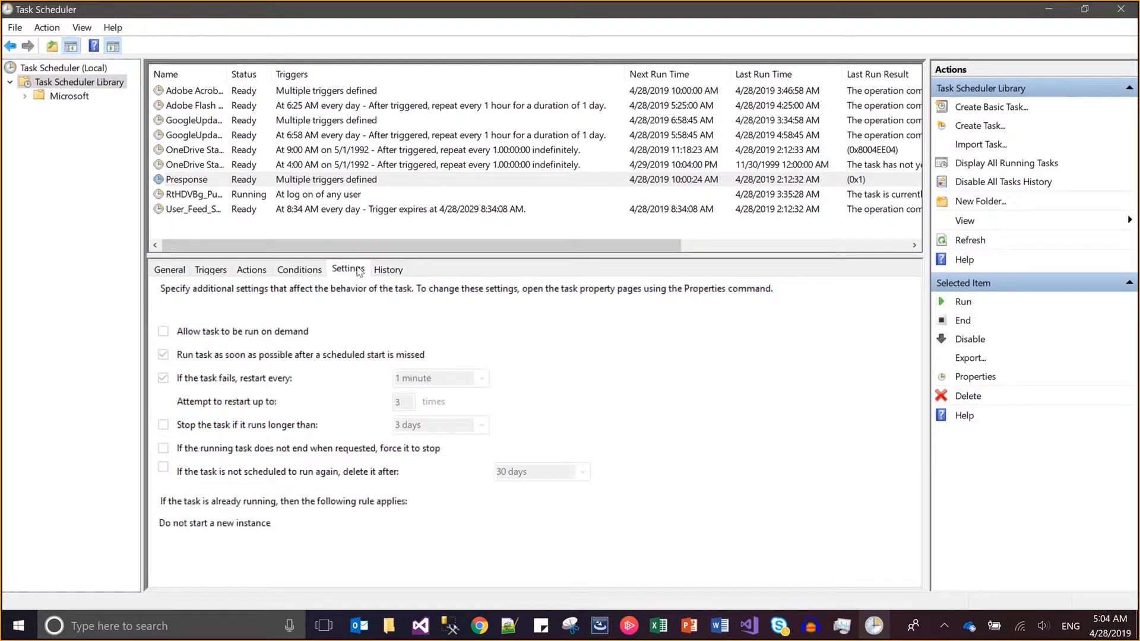
{"action": "left_click", "coordinate": [387, 270]}
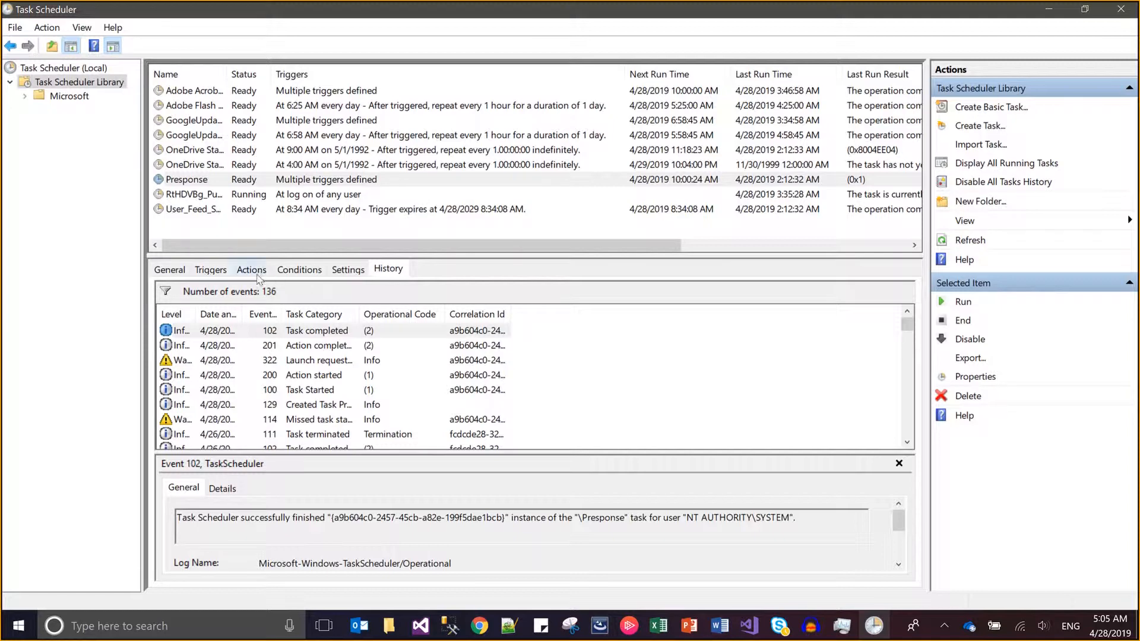
Step: Inspect the 10:00 AM and 4:00 PM daily triggers, then show Presponse's general properties
{"action": "left_click", "coordinate": [211, 270]}
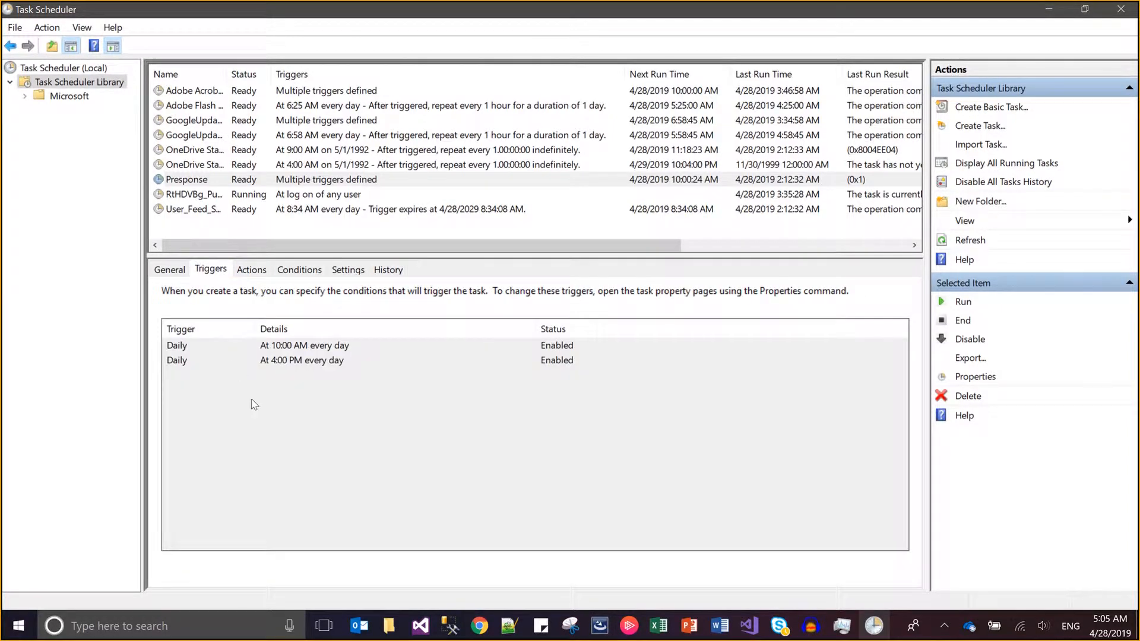
{"action": "left_click", "coordinate": [267, 345]}
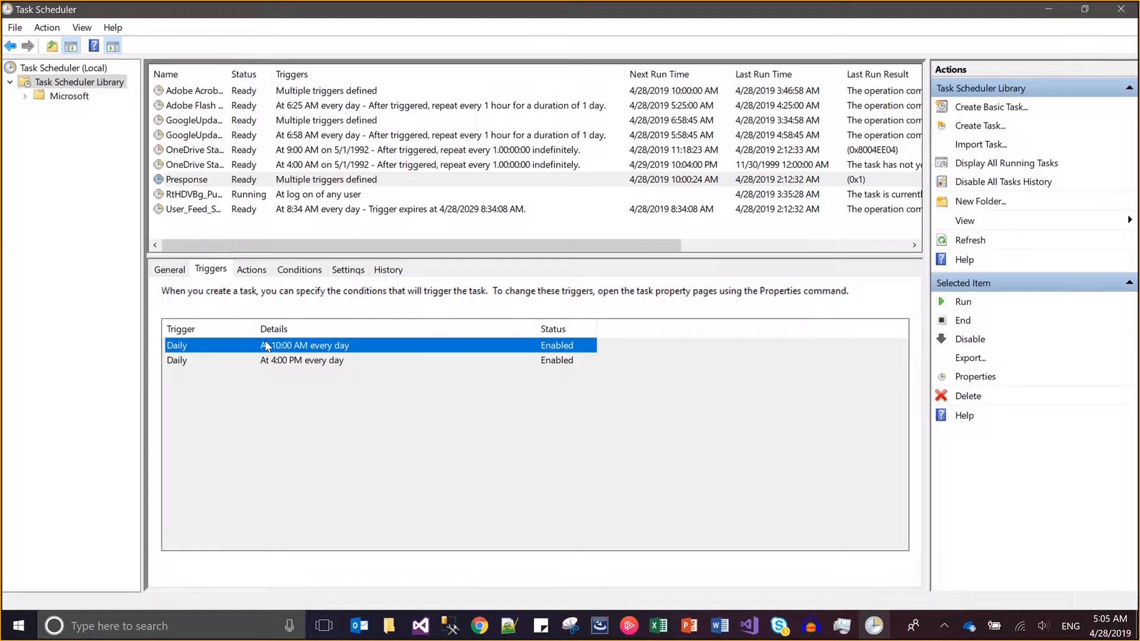
{"action": "left_click", "coordinate": [303, 361]}
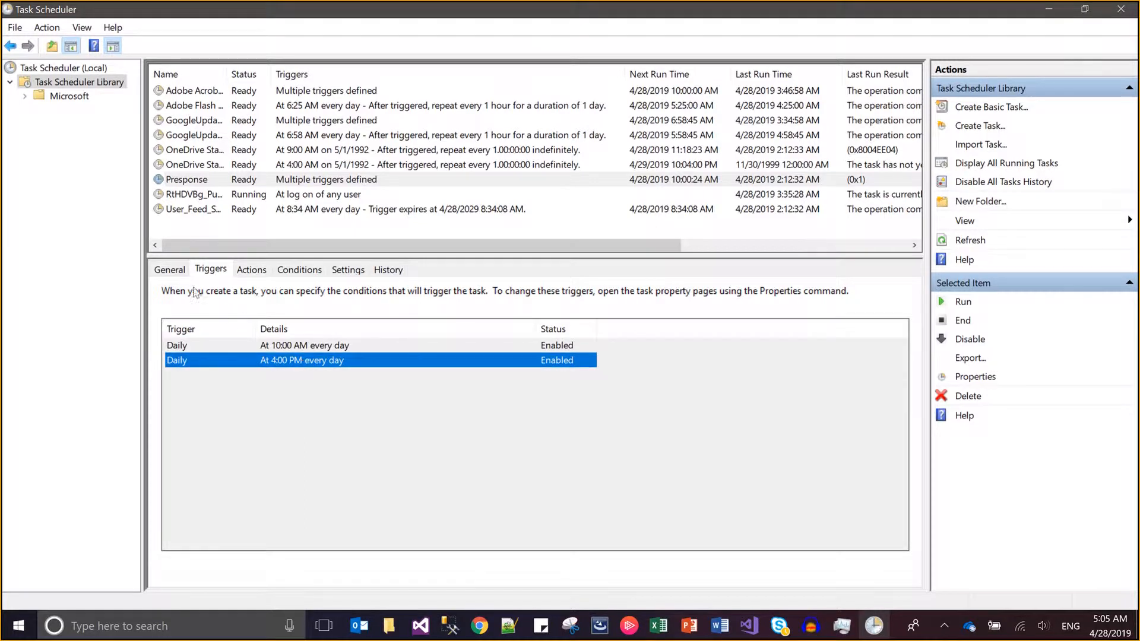
{"action": "left_click", "coordinate": [178, 272]}
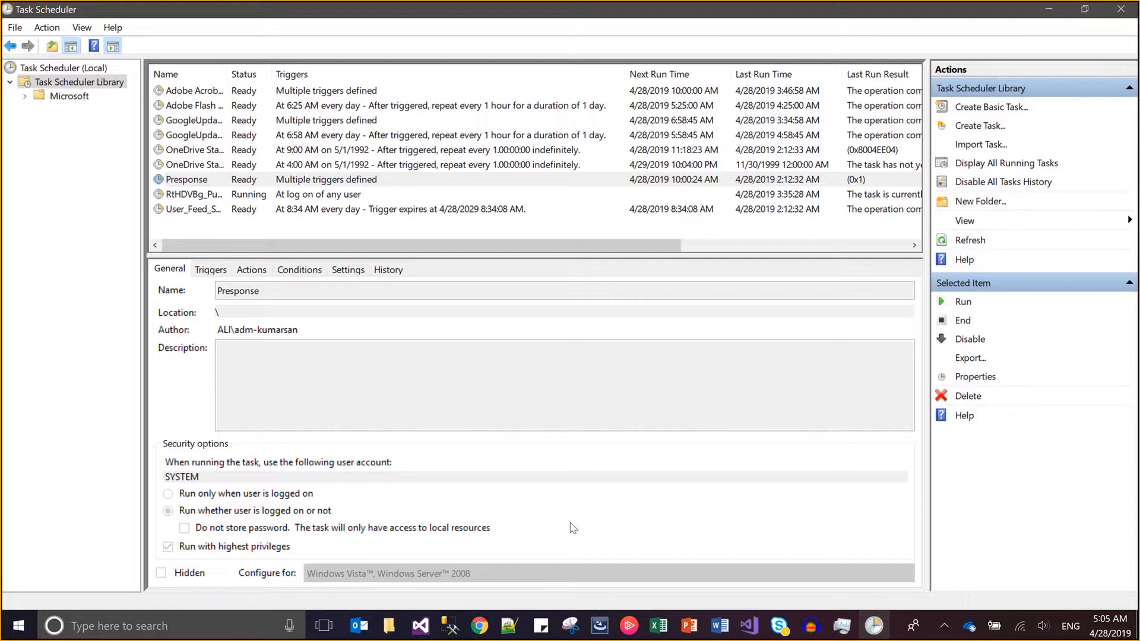
Step: Pick the WPF Application folder in AAA (40) for copying
{"action": "left_click", "coordinate": [392, 631]}
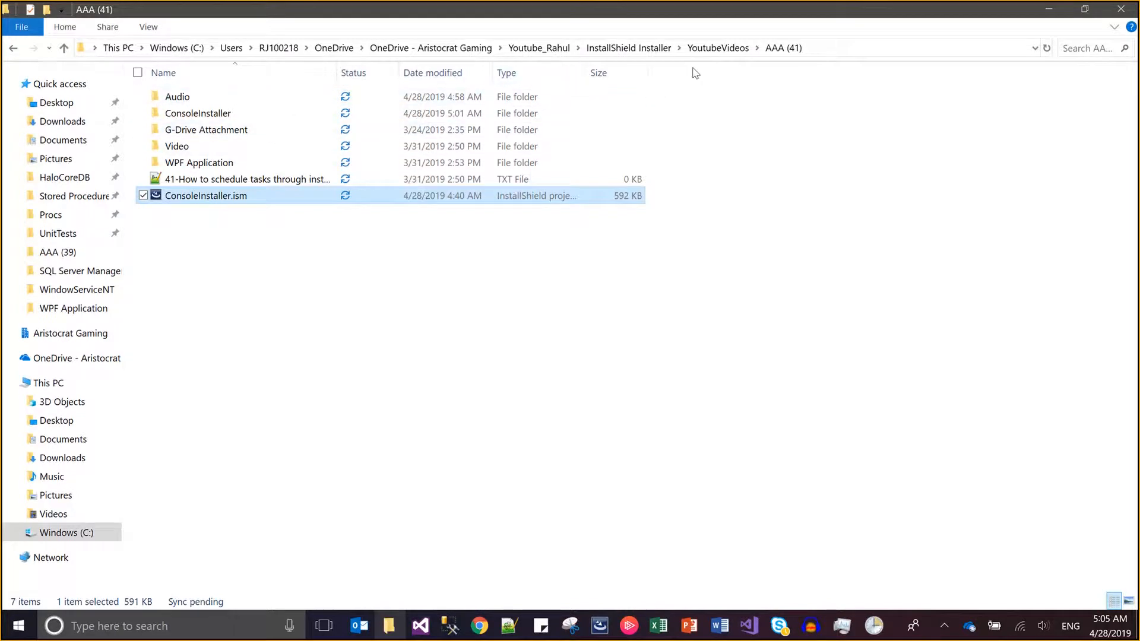
{"action": "left_click", "coordinate": [712, 50]}
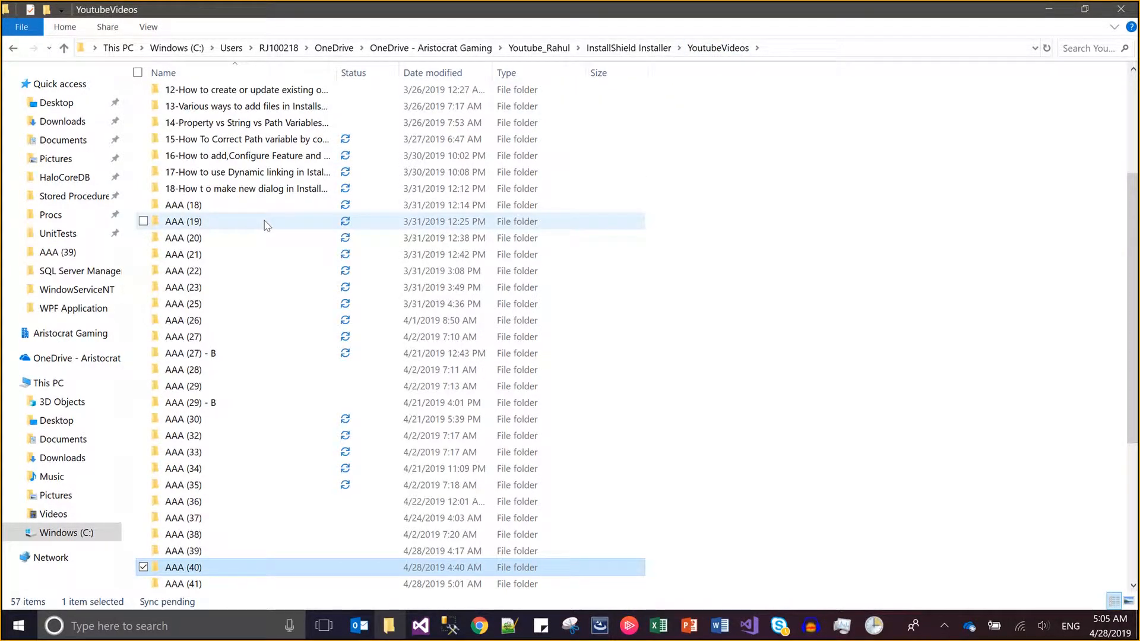
{"action": "key", "text": "Return"}
{"action": "key", "text": "Down"}
{"action": "key", "text": "Down"}
{"action": "key", "text": "Down"}
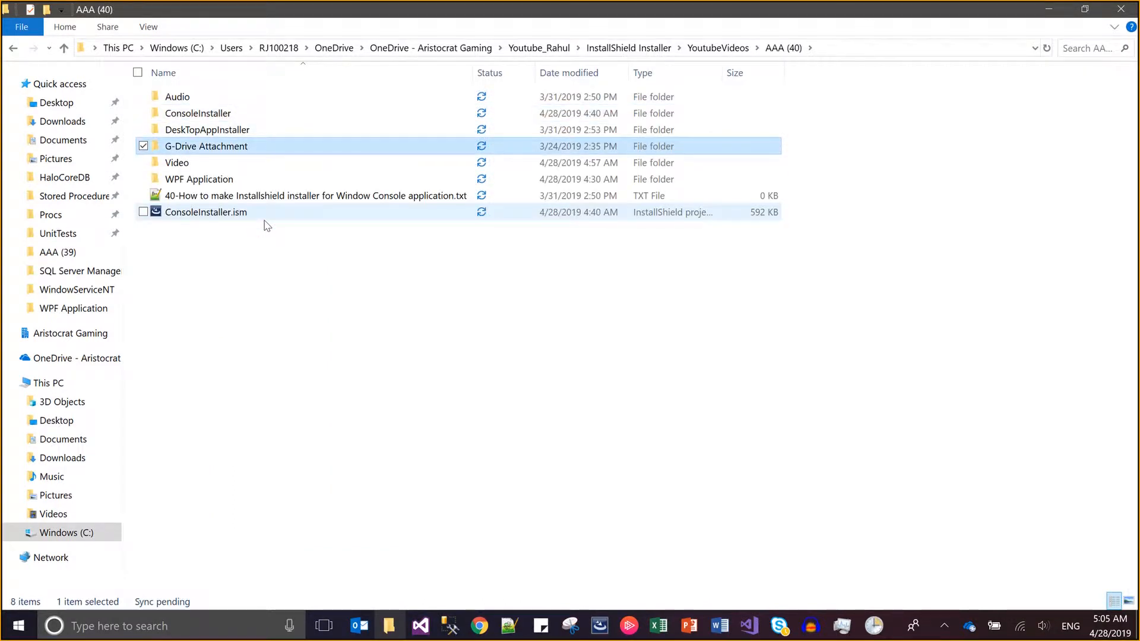
{"action": "key", "text": "Down"}
{"action": "key", "text": "Down"}
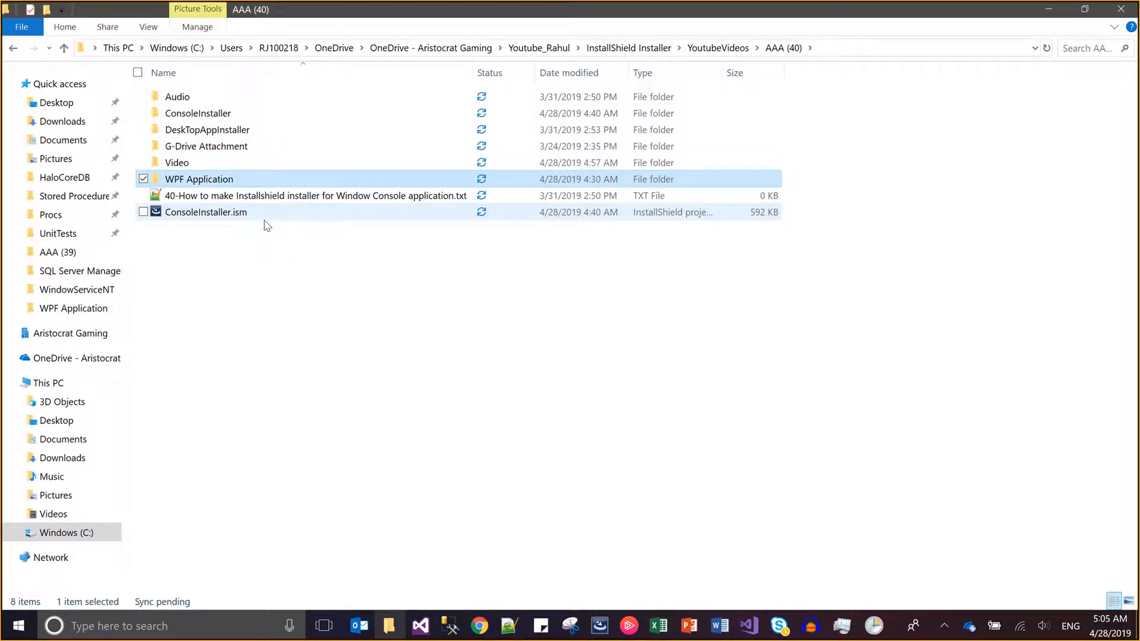
Step: Delete the old WPF Application folder in AAA (41) and paste the copy from AAA (40)
{"action": "left_click", "coordinate": [708, 50]}
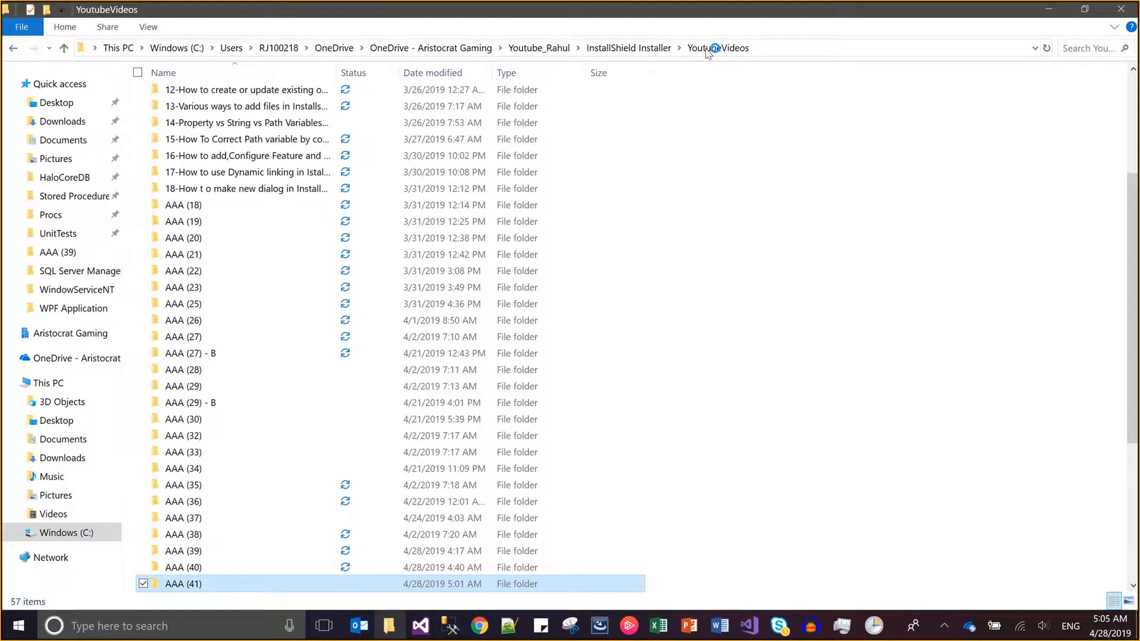
{"action": "key", "text": "Return"}
{"action": "key", "text": "Down"}
{"action": "key", "text": "Down"}
{"action": "key", "text": "Down"}
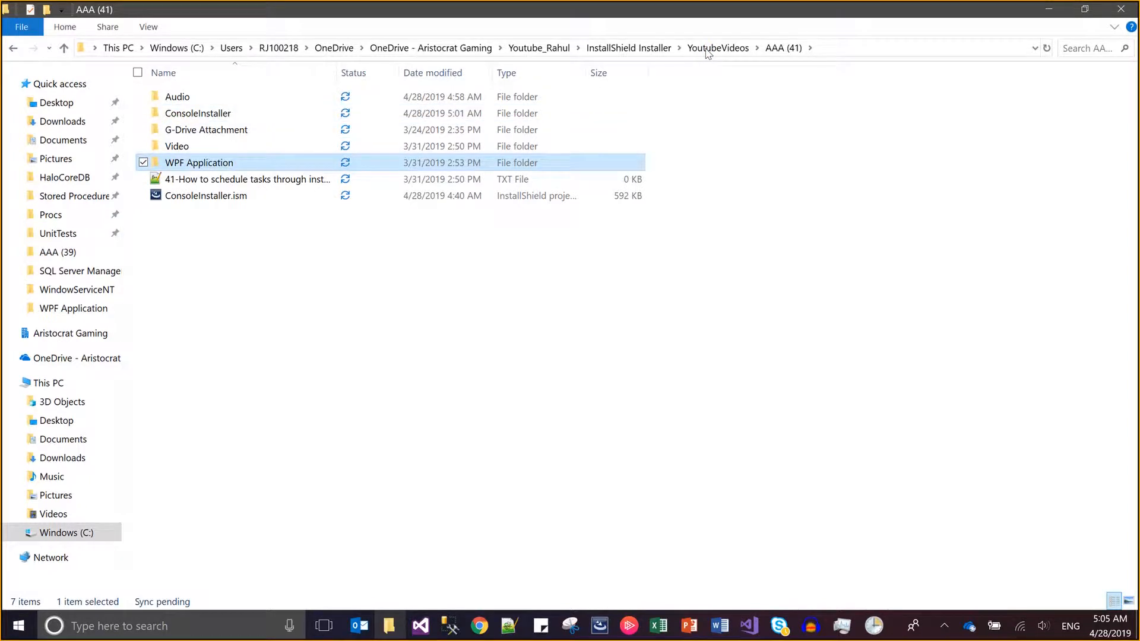
{"action": "key", "text": "Delete"}
{"action": "key", "text": "Return"}
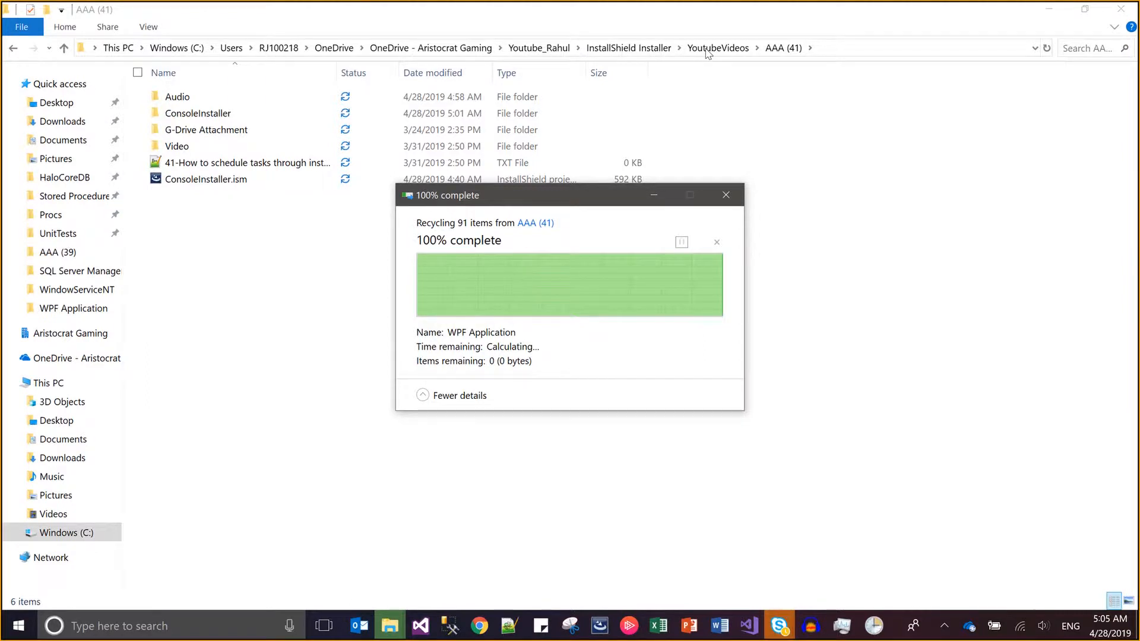
{"action": "key", "text": "ctrl+v"}
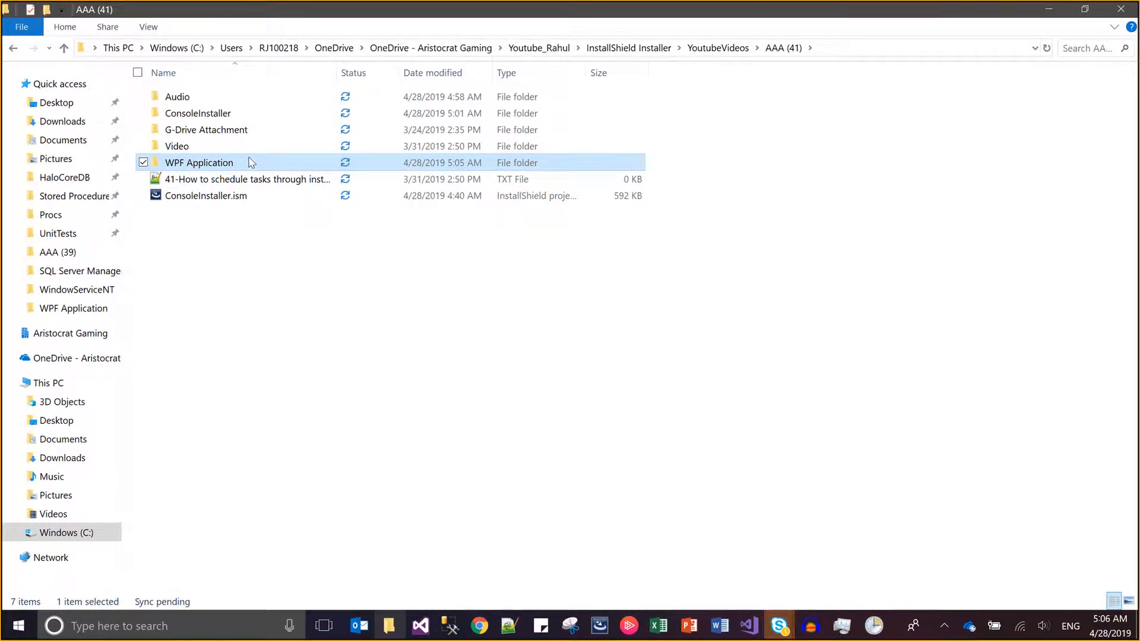
Step: Confirm KudosApp contains ConsoleApplicationTest, then select ConsoleInstaller.ism in AAA (41)
{"action": "double_click", "coordinate": [252, 163]}
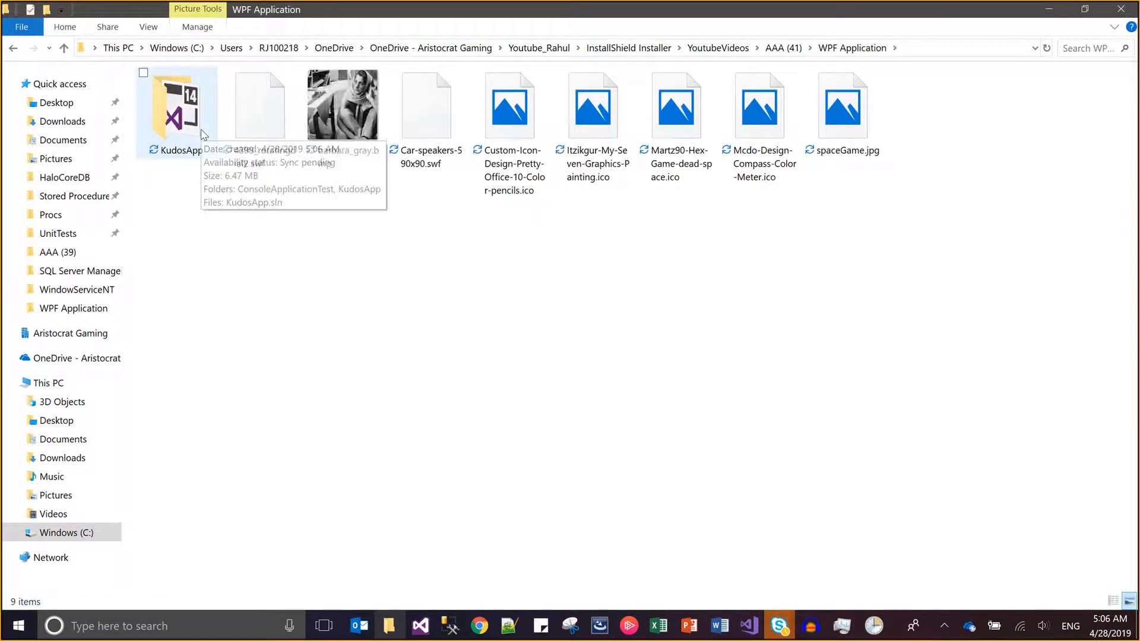
{"action": "double_click", "coordinate": [203, 133]}
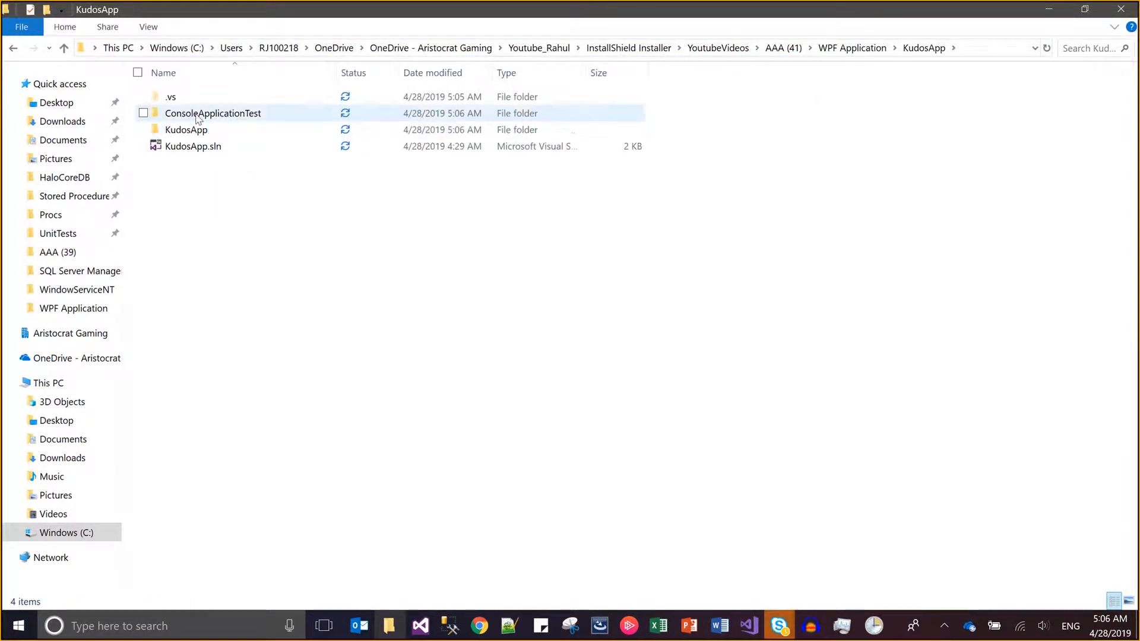
{"action": "left_click", "coordinate": [197, 116]}
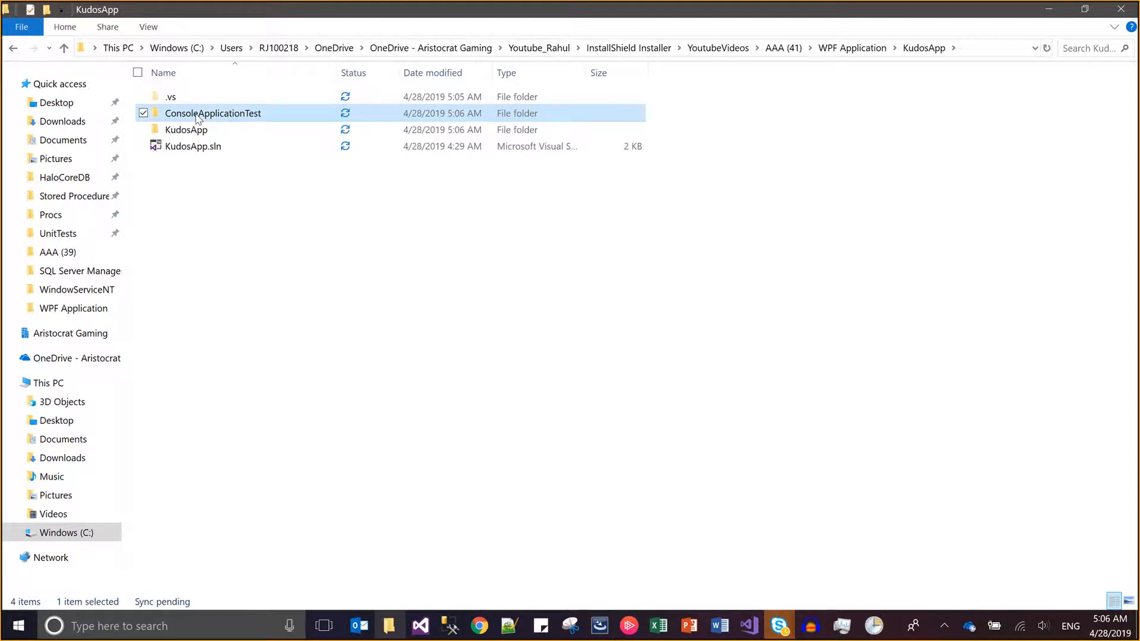
{"action": "left_click", "coordinate": [795, 51]}
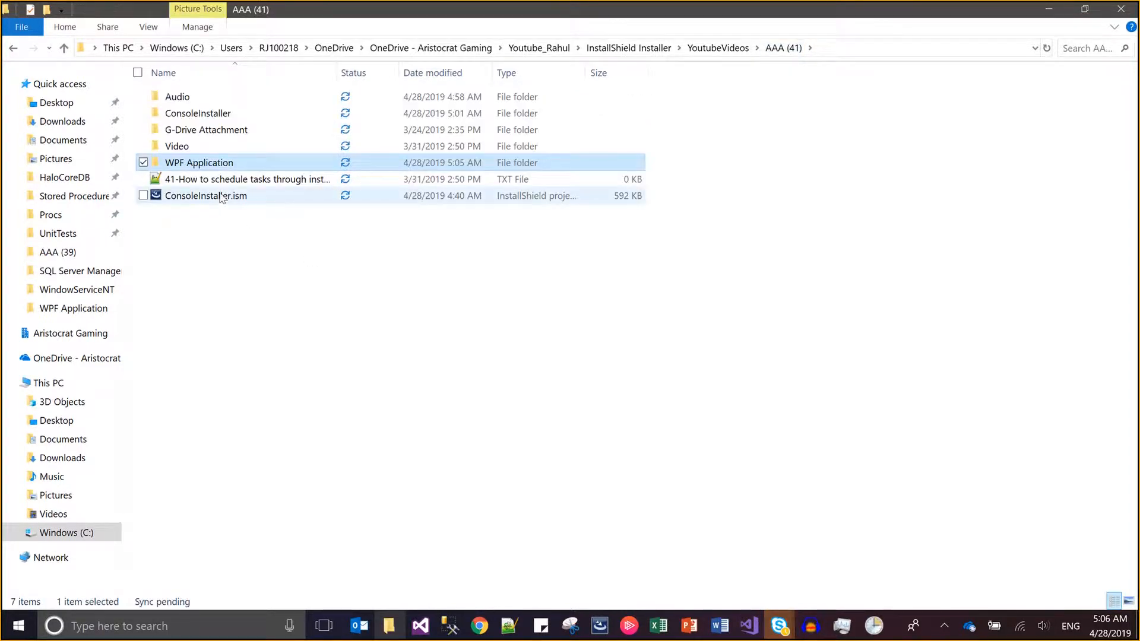
{"action": "left_click", "coordinate": [221, 197]}
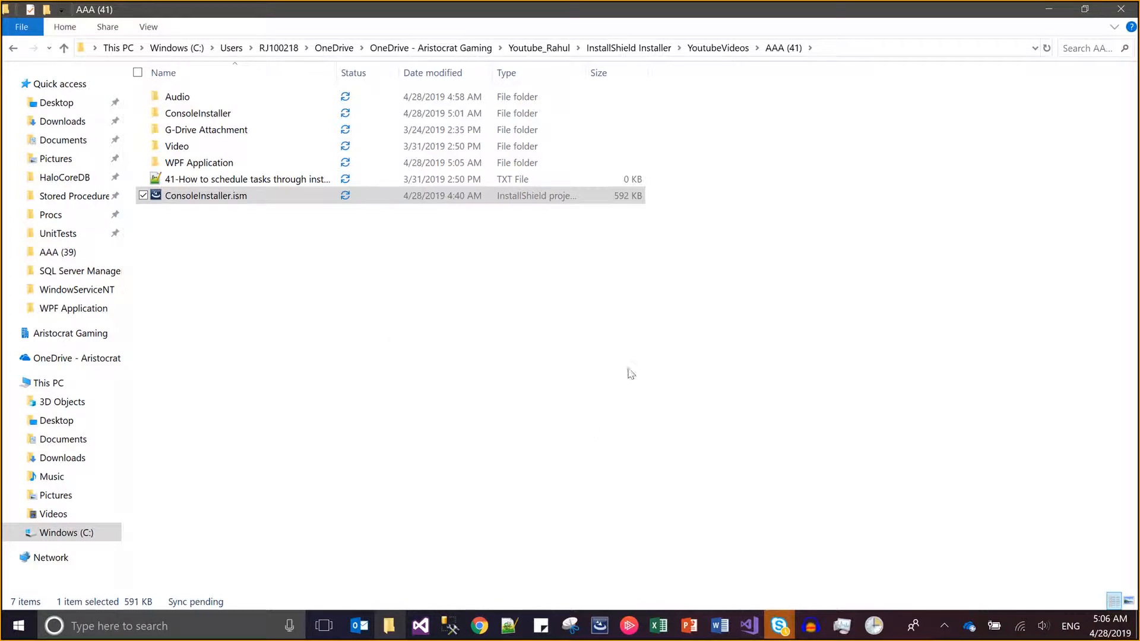
{"action": "mouse_move", "coordinate": [715, 5]}
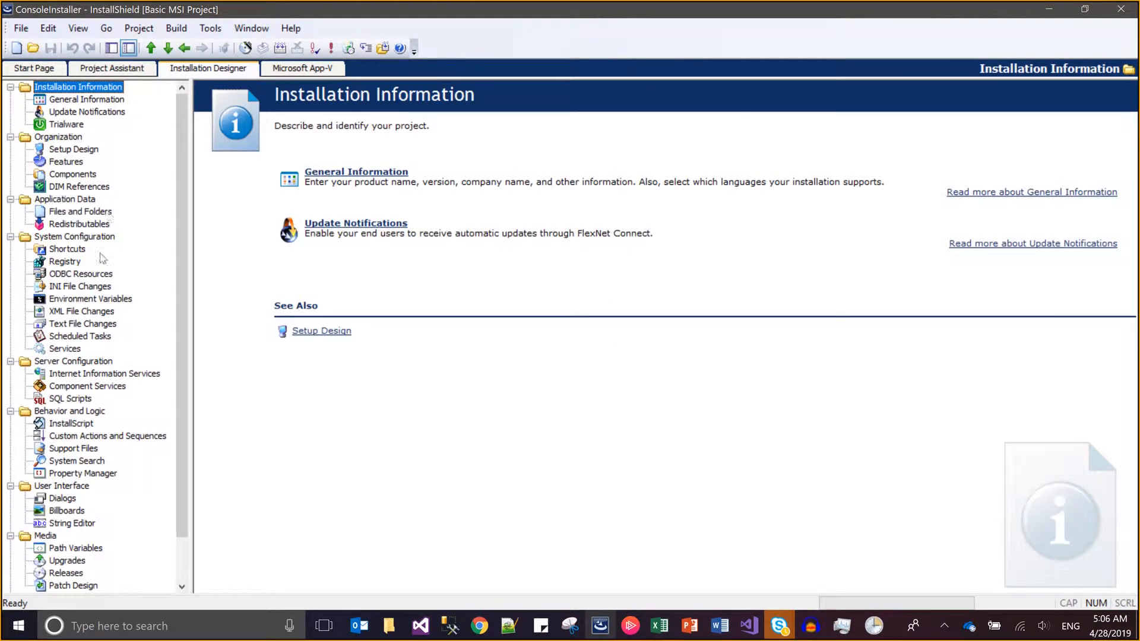
Step: Add a new scheduled task named FinalTask
{"action": "left_click", "coordinate": [100, 340]}
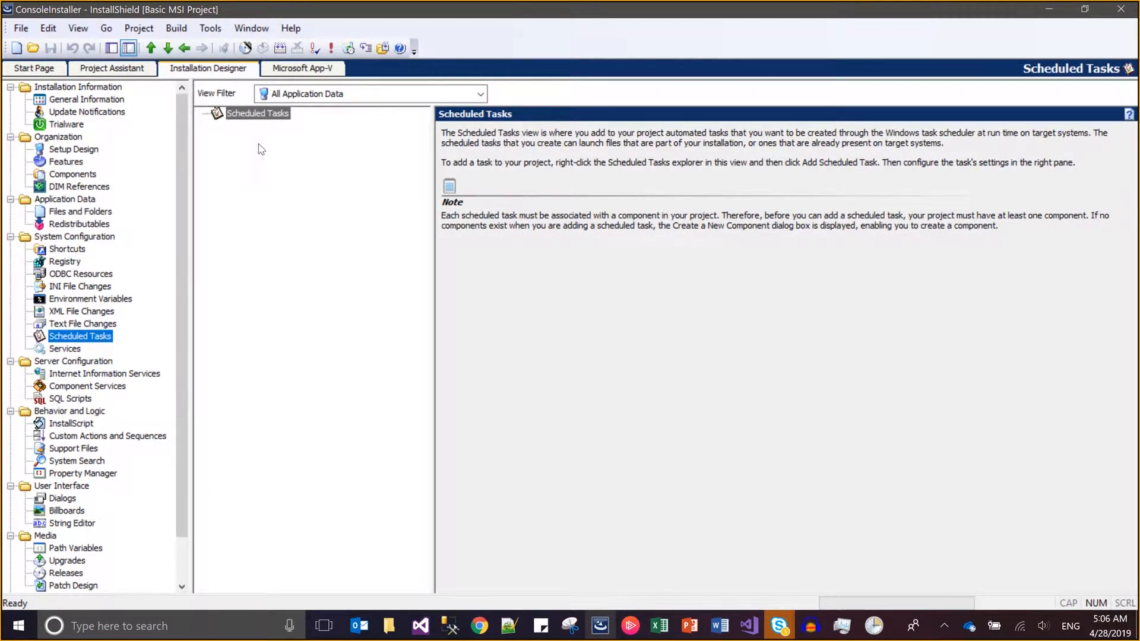
{"action": "right_click", "coordinate": [253, 114]}
{"action": "left_click", "coordinate": [287, 121]}
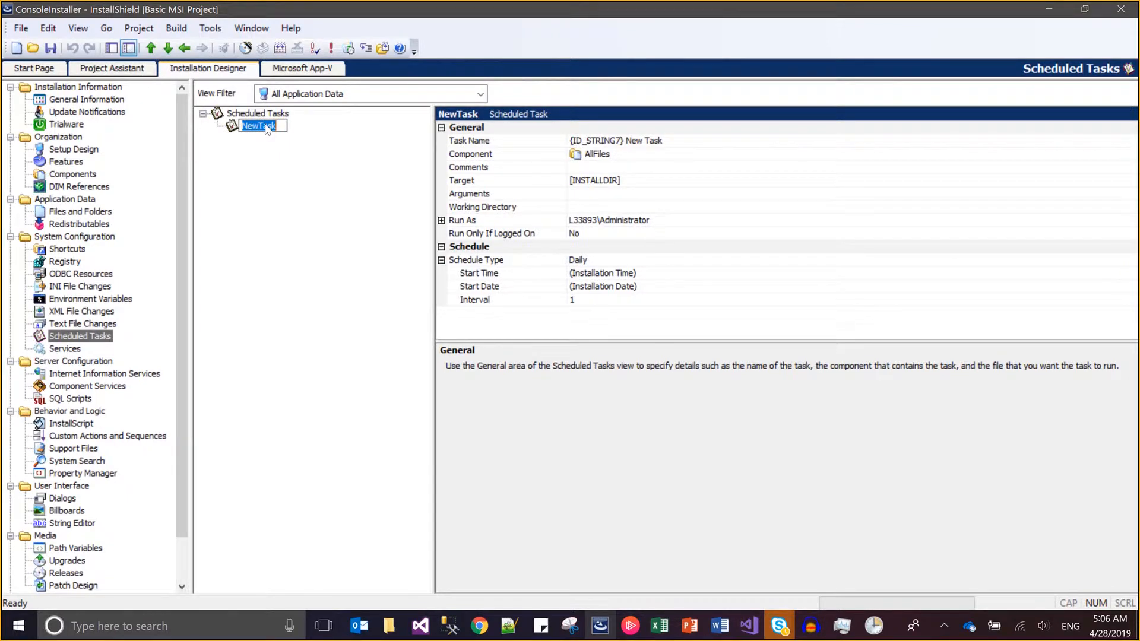
{"action": "type", "text": "FinalTask"}
{"action": "key", "text": "Return"}
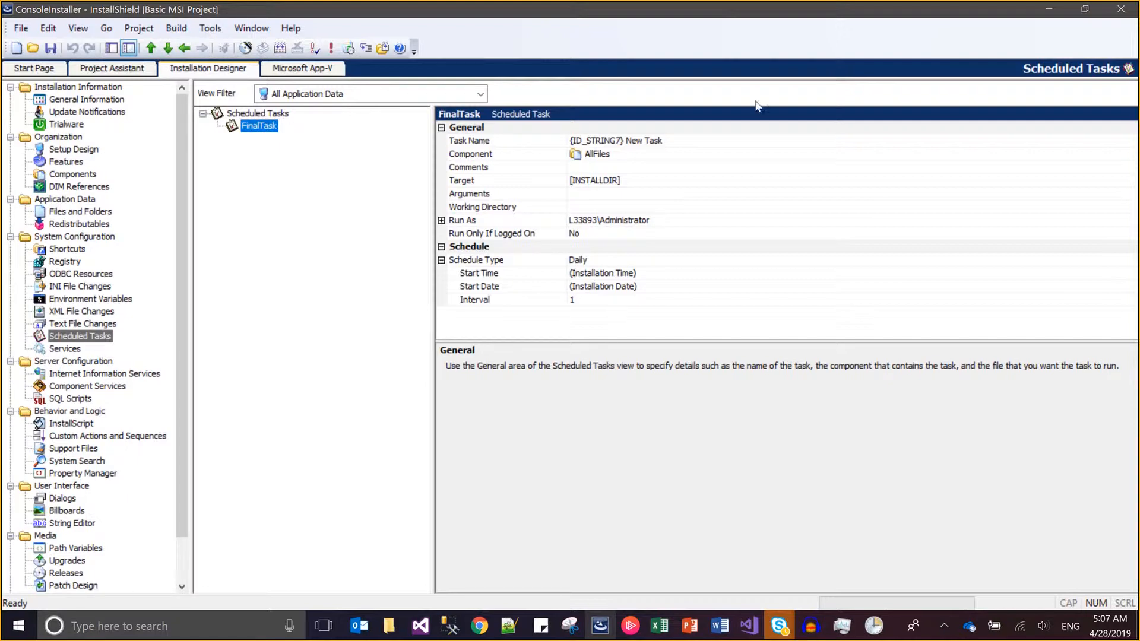
Step: Set FinalTask's Task Name to Glory Task
{"action": "left_click", "coordinate": [732, 144]}
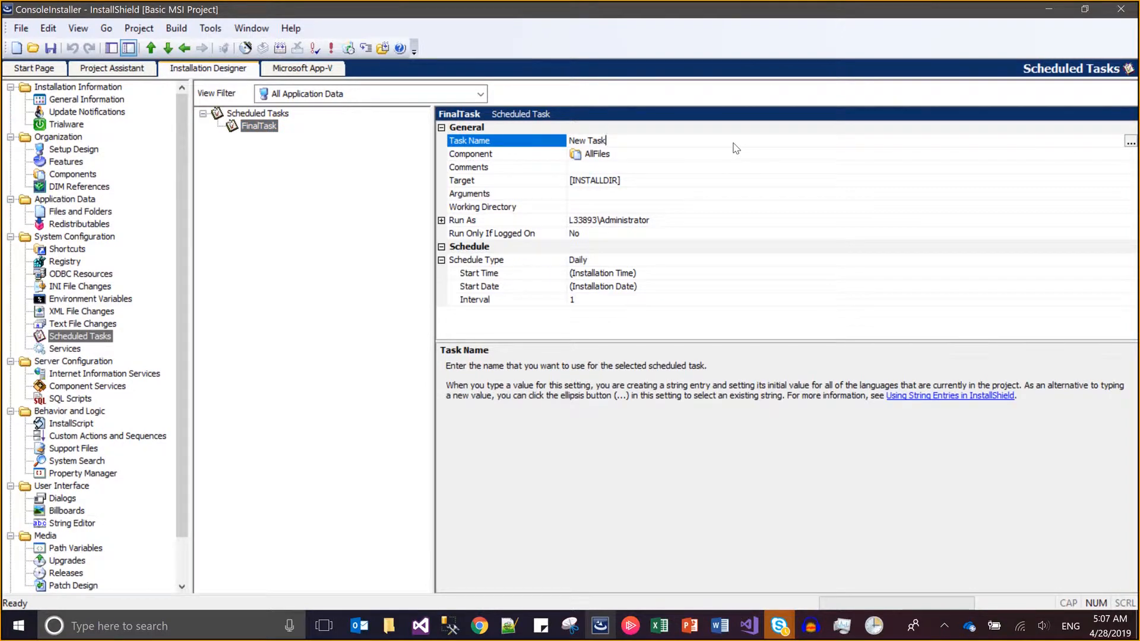
{"action": "key", "text": "ctrl+shift+Left"}
{"action": "key", "text": "ctrl+shift+Left"}
{"action": "type", "text": "Glo"}
{"action": "key", "text": "Return"}
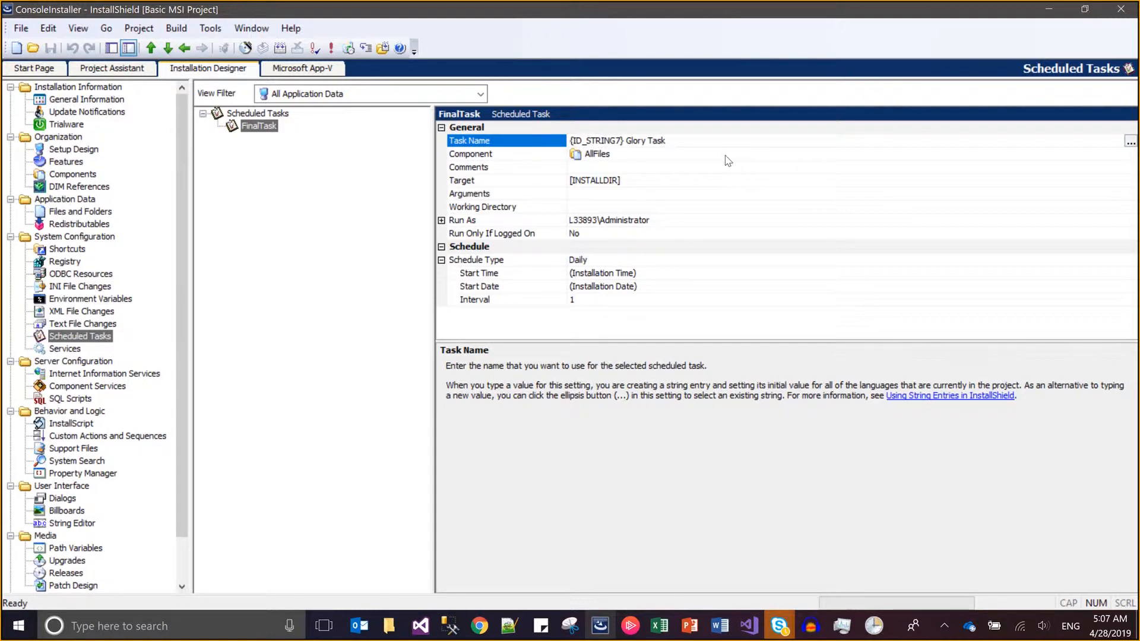
Step: Give the task the comment 'This task is glory task'
{"action": "left_click", "coordinate": [725, 156]}
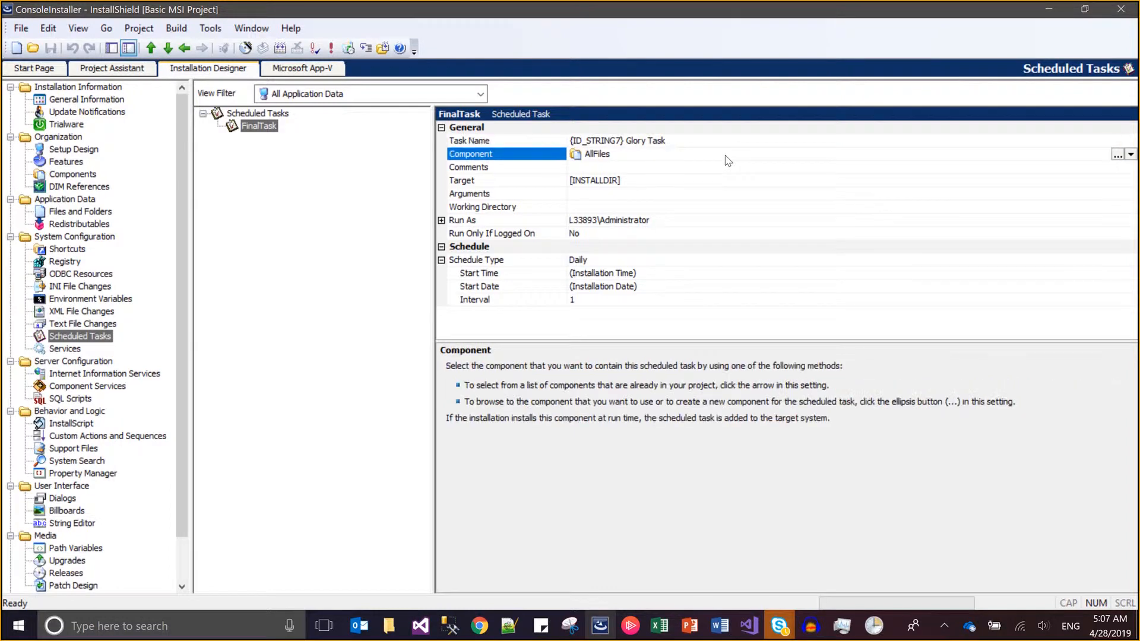
{"action": "left_click", "coordinate": [685, 169]}
{"action": "type", "text": "Th"}
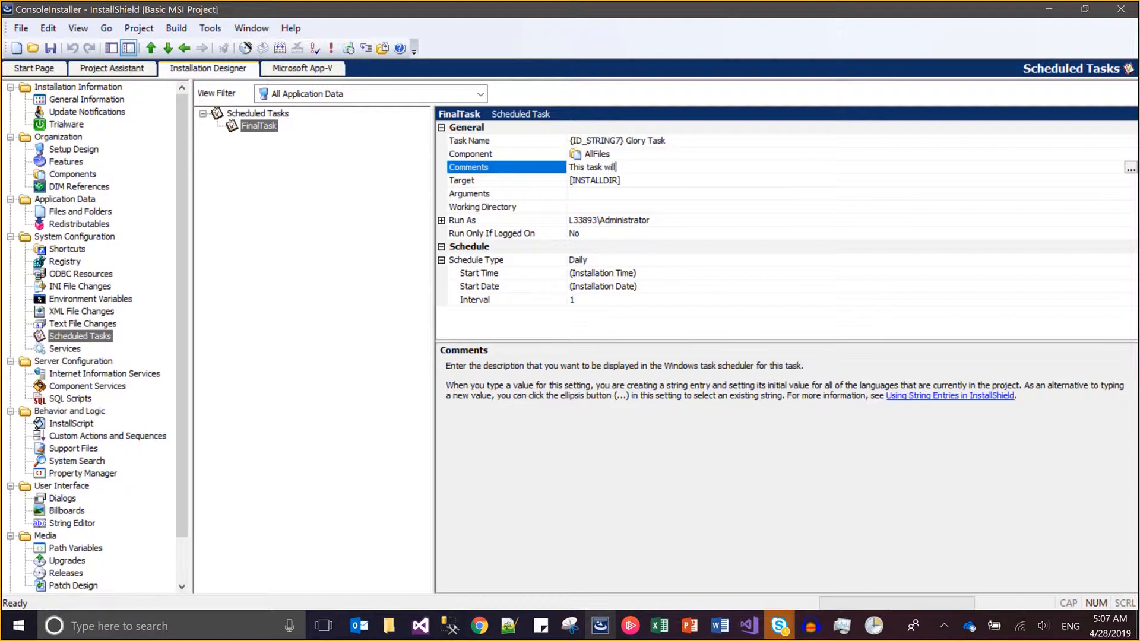
{"action": "type", "text": "is task is glory task"}
{"action": "key", "text": "Return"}
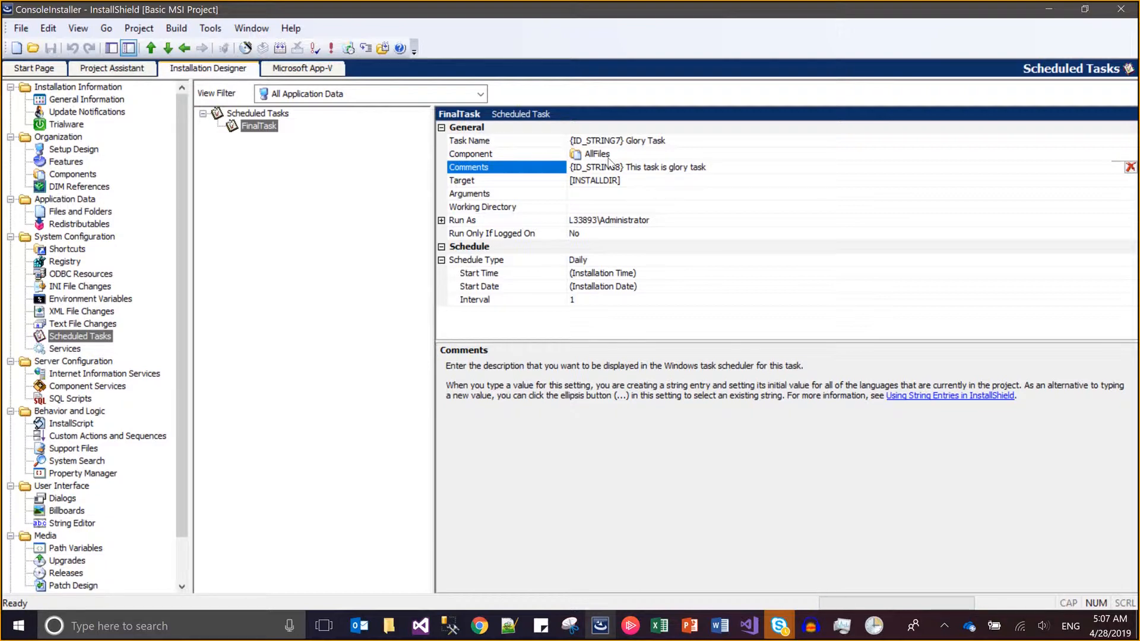
{"action": "left_click", "coordinate": [628, 181]}
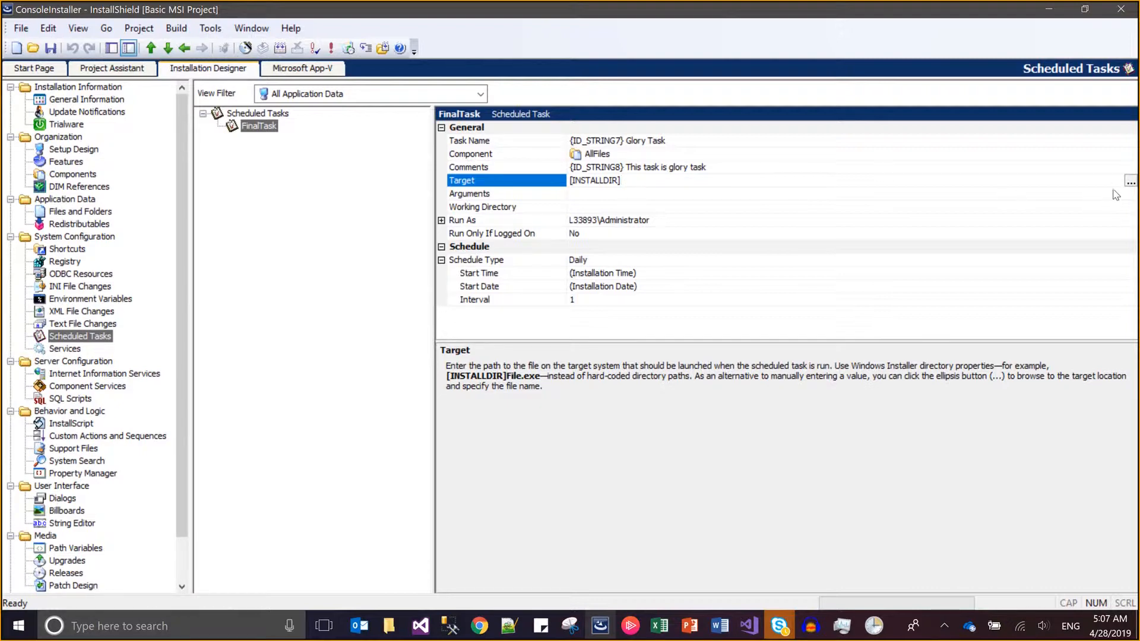
Step: Browse the destination folders for FinalTask's target file, then cancel
{"action": "left_click", "coordinate": [1130, 181]}
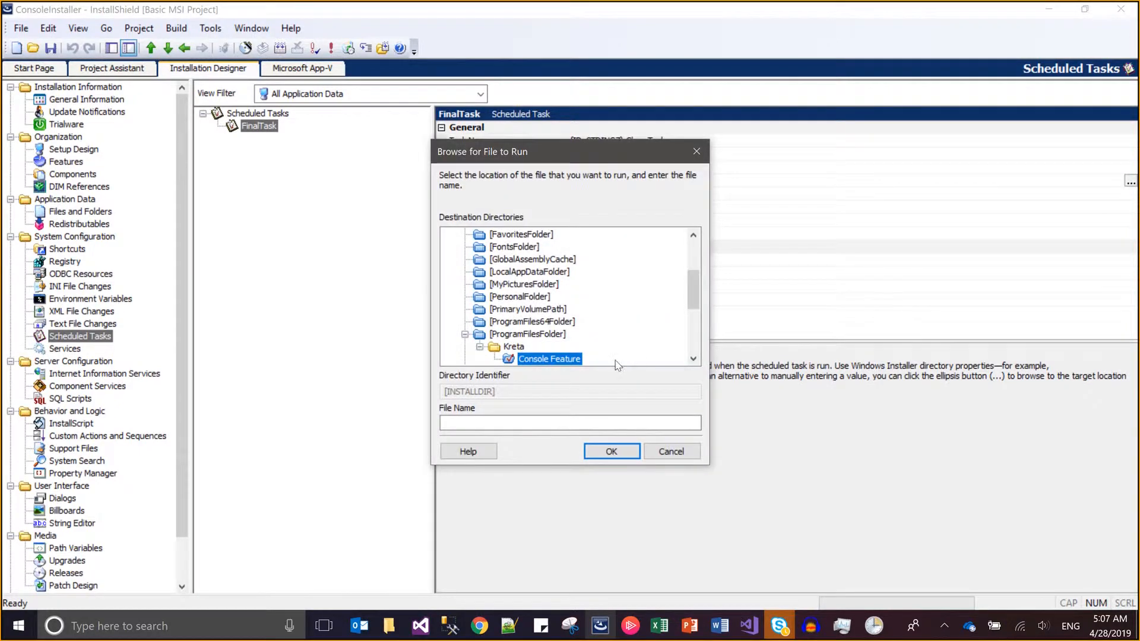
{"action": "left_click", "coordinate": [693, 359]}
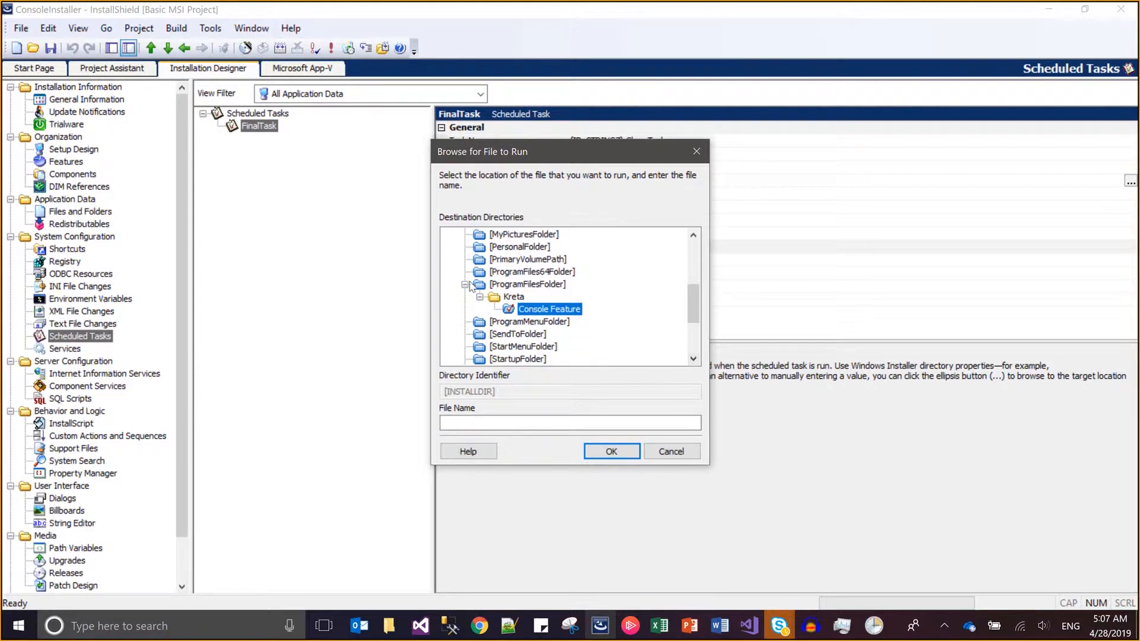
{"action": "left_click", "coordinate": [667, 452]}
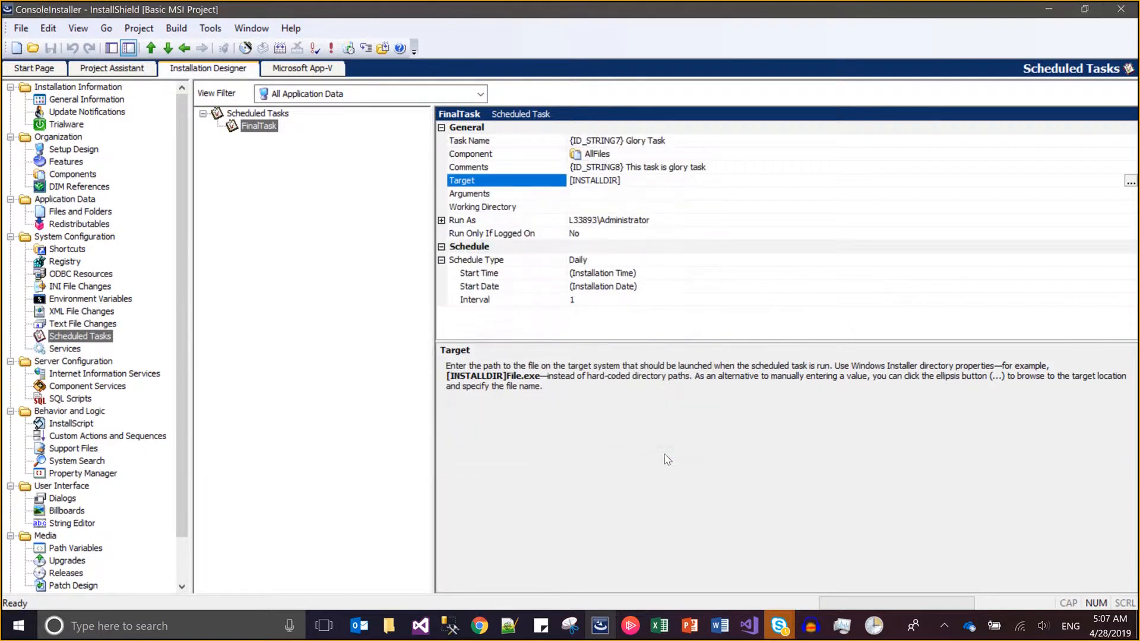
Step: Make ConsoleApplicationTest.exe the key file of the CONSOLE feature's AllFiles component
{"action": "left_click", "coordinate": [85, 152]}
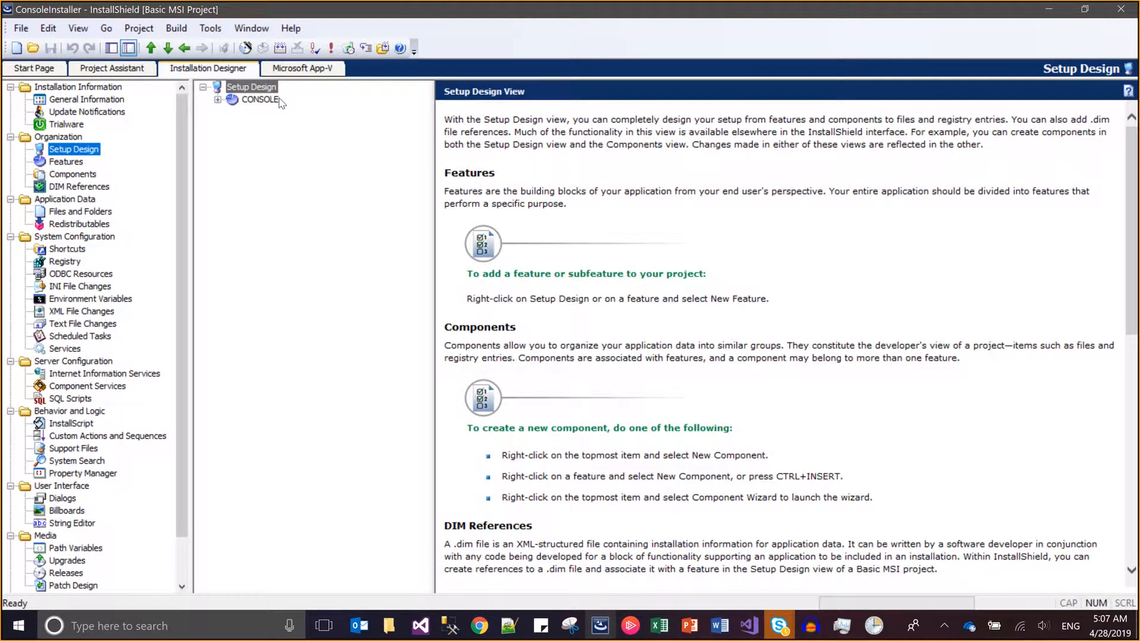
{"action": "double_click", "coordinate": [276, 101]}
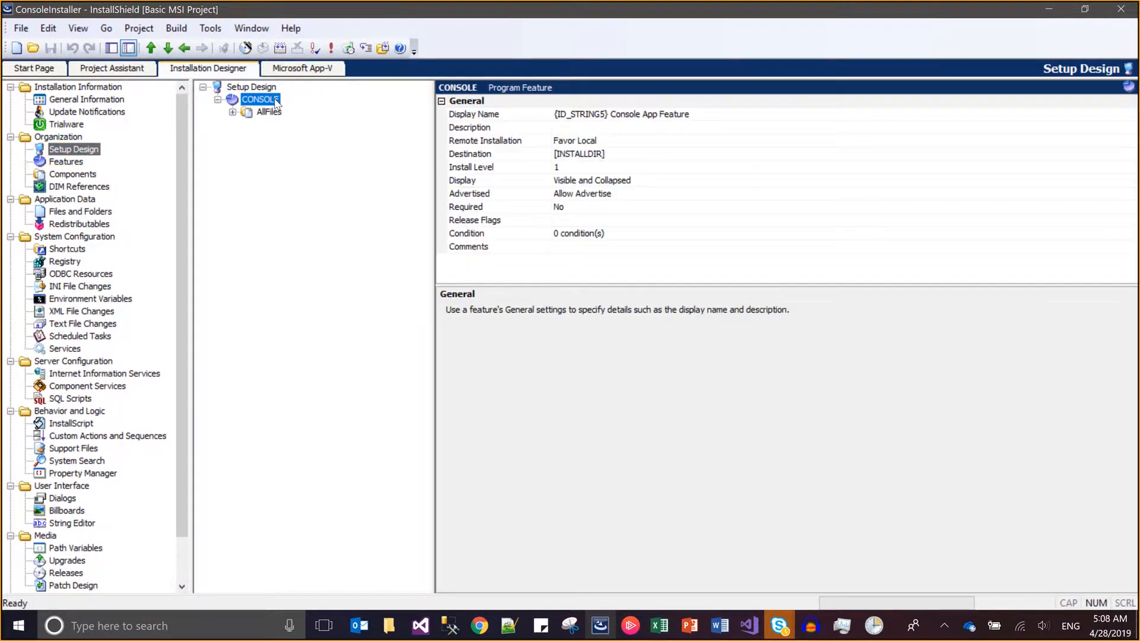
{"action": "double_click", "coordinate": [270, 112]}
{"action": "left_click", "coordinate": [279, 125]}
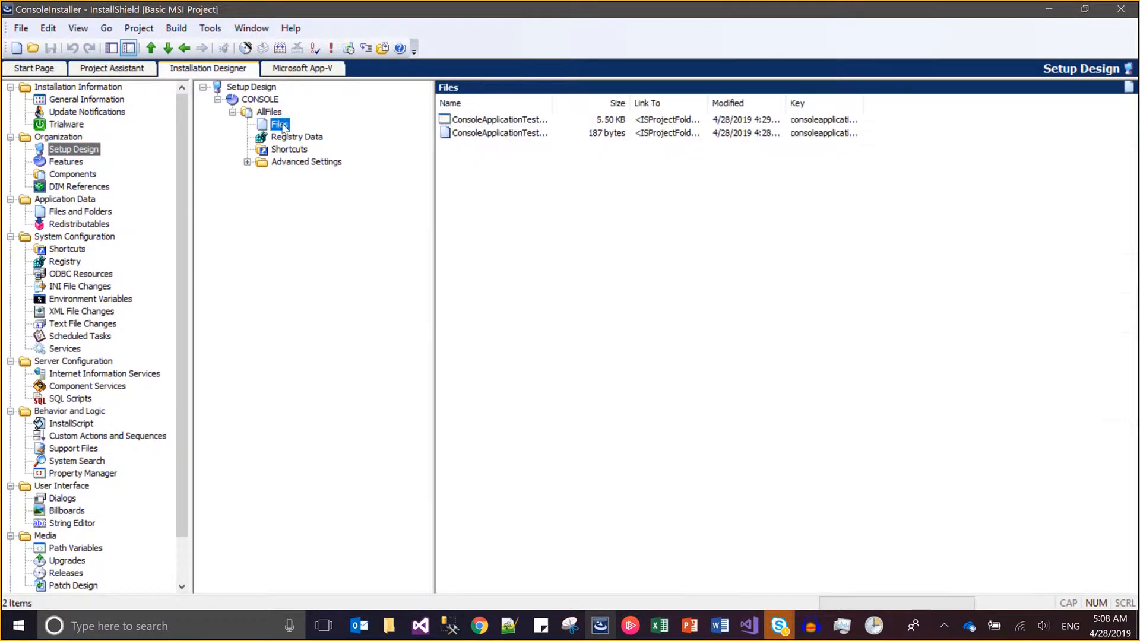
{"action": "left_click", "coordinate": [500, 121]}
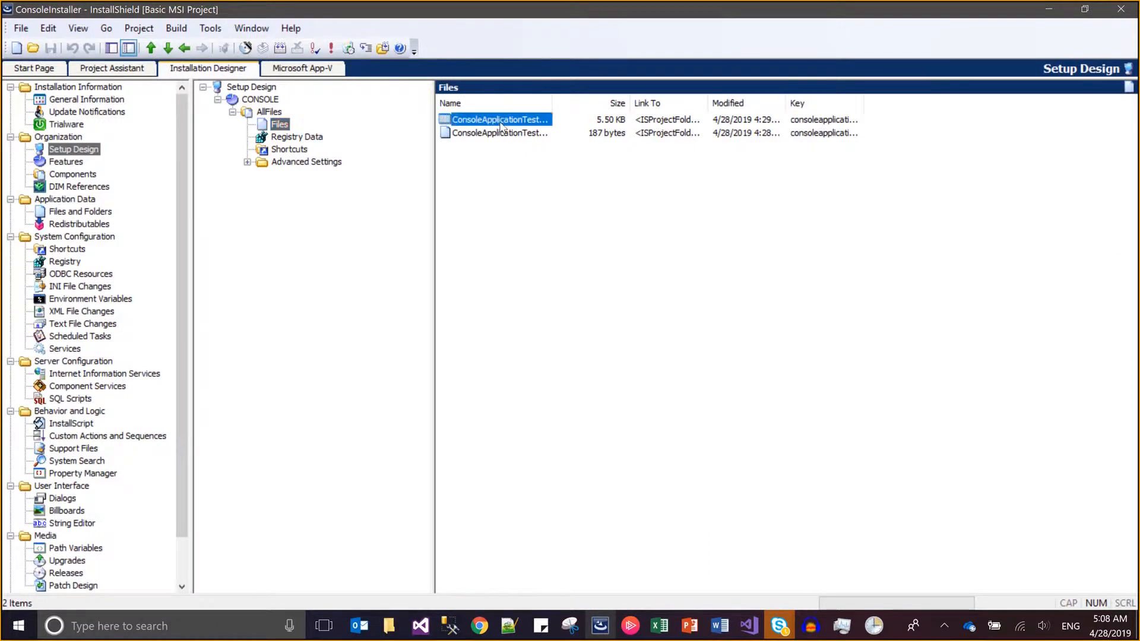
{"action": "left_click_drag", "start_coordinate": [554, 100], "coordinate": [787, 101]}
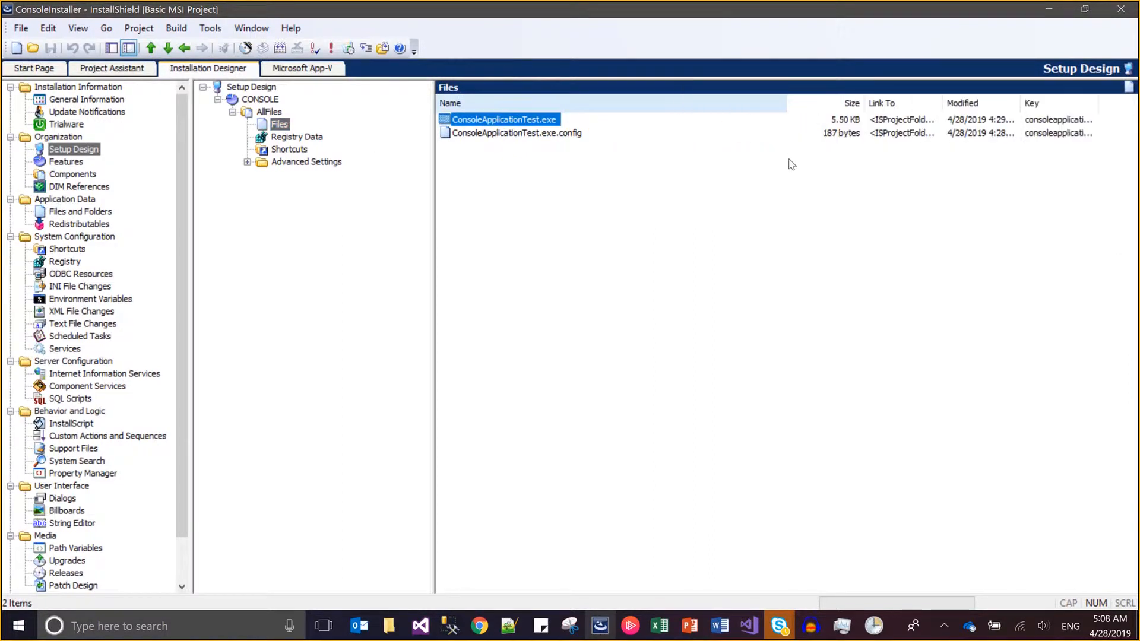
{"action": "right_click", "coordinate": [481, 124]}
{"action": "left_click", "coordinate": [533, 231]}
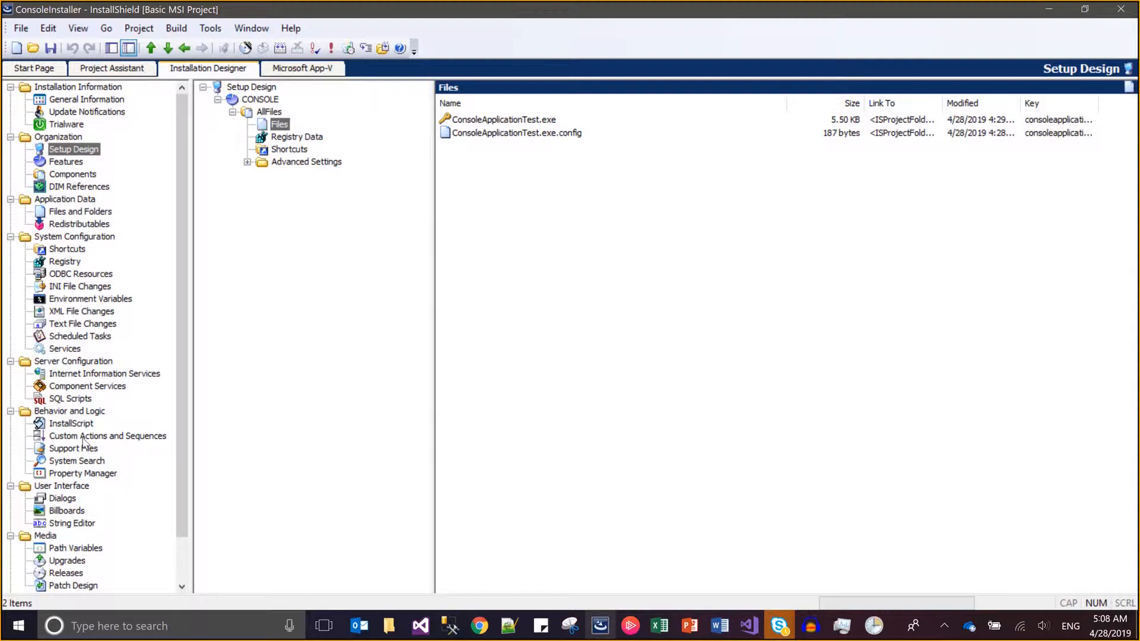
{"action": "left_click", "coordinate": [76, 339]}
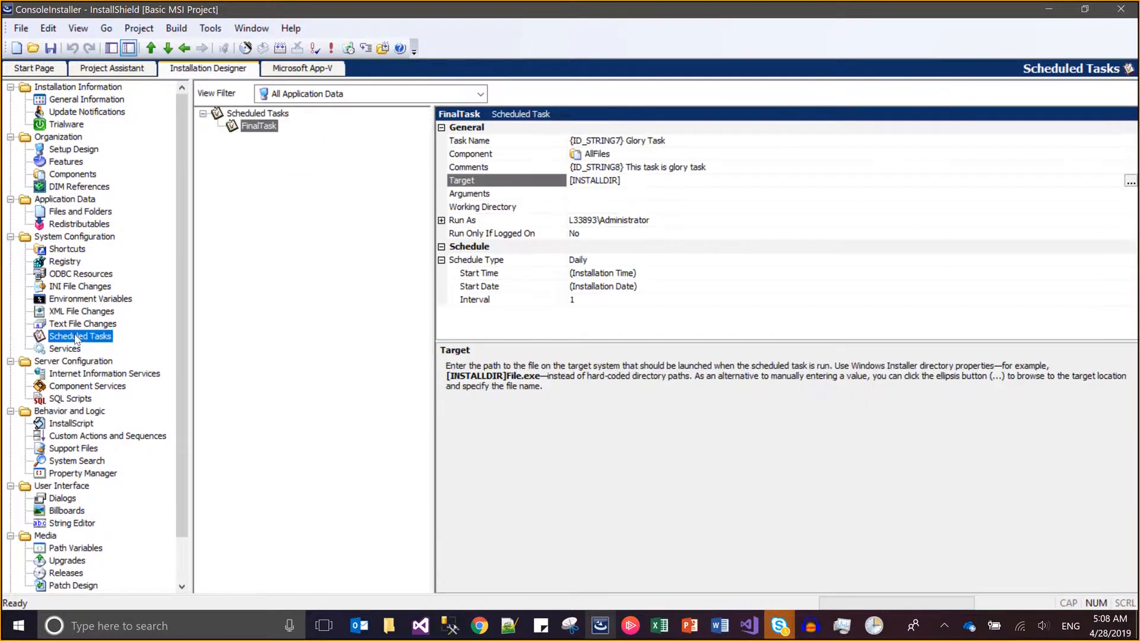
Step: Keep [INSTALLDIR] as FinalTask's Target directory, then switch to the Components view
{"action": "left_click", "coordinate": [667, 183]}
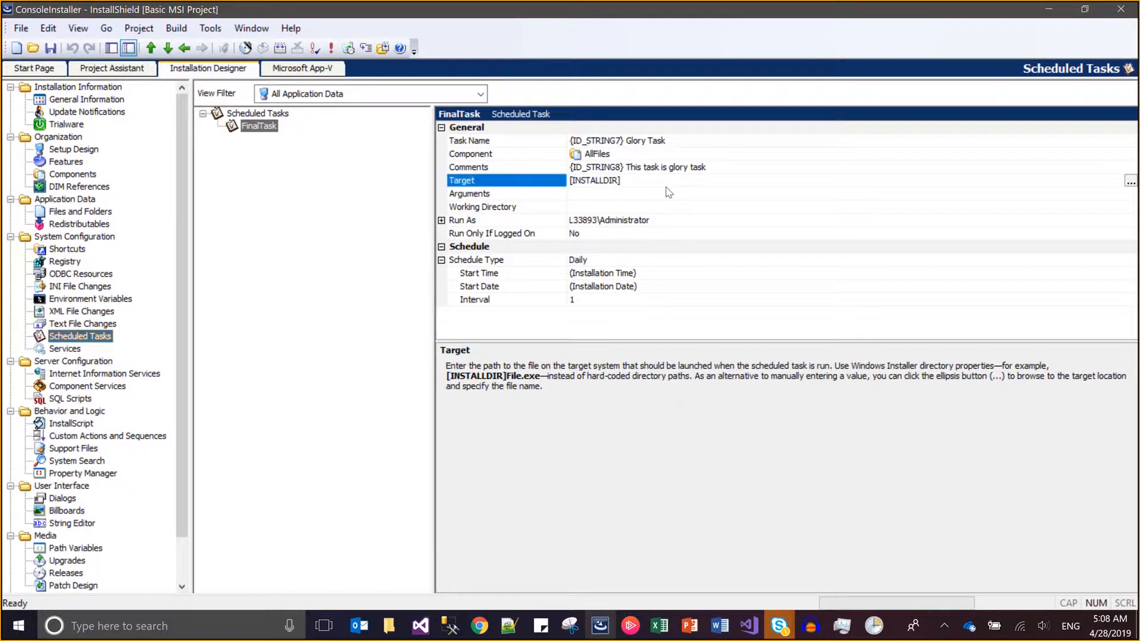
{"action": "left_click", "coordinate": [1130, 183]}
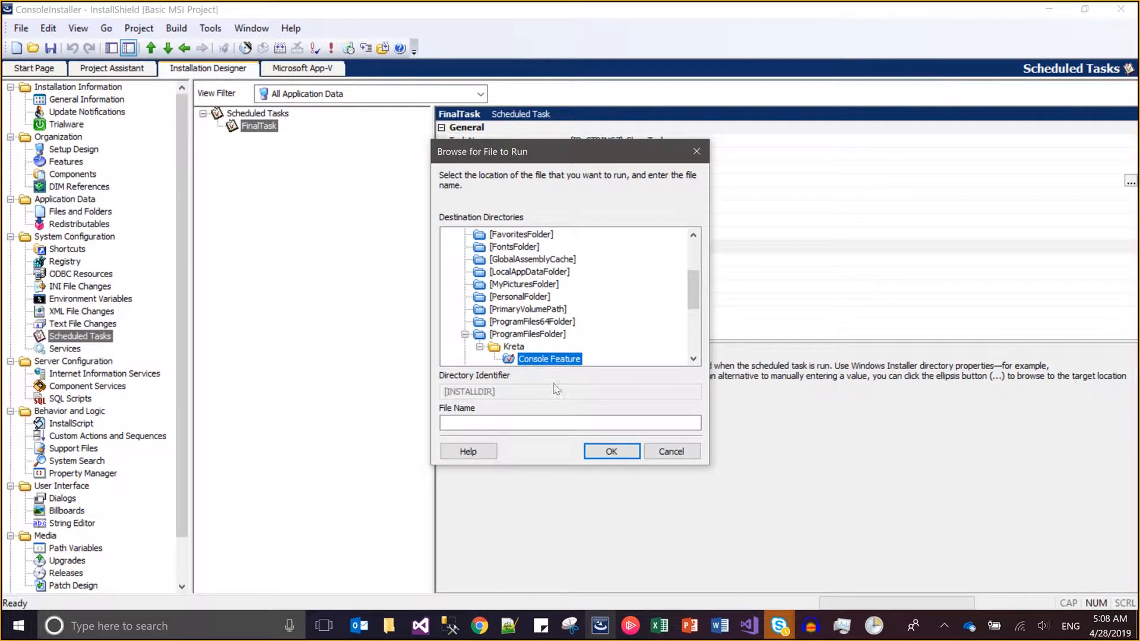
{"action": "left_click", "coordinate": [694, 359]}
{"action": "left_click", "coordinate": [694, 359]}
{"action": "left_click", "coordinate": [694, 359]}
{"action": "left_click", "coordinate": [694, 359]}
{"action": "left_click", "coordinate": [694, 360]}
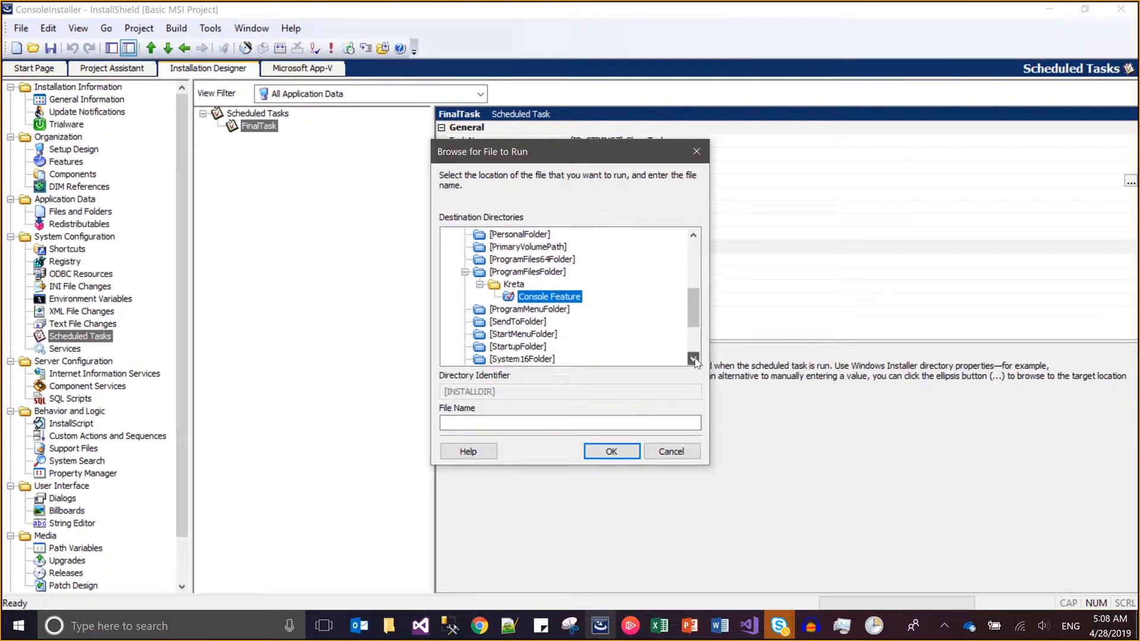
{"action": "left_click", "coordinate": [612, 452]}
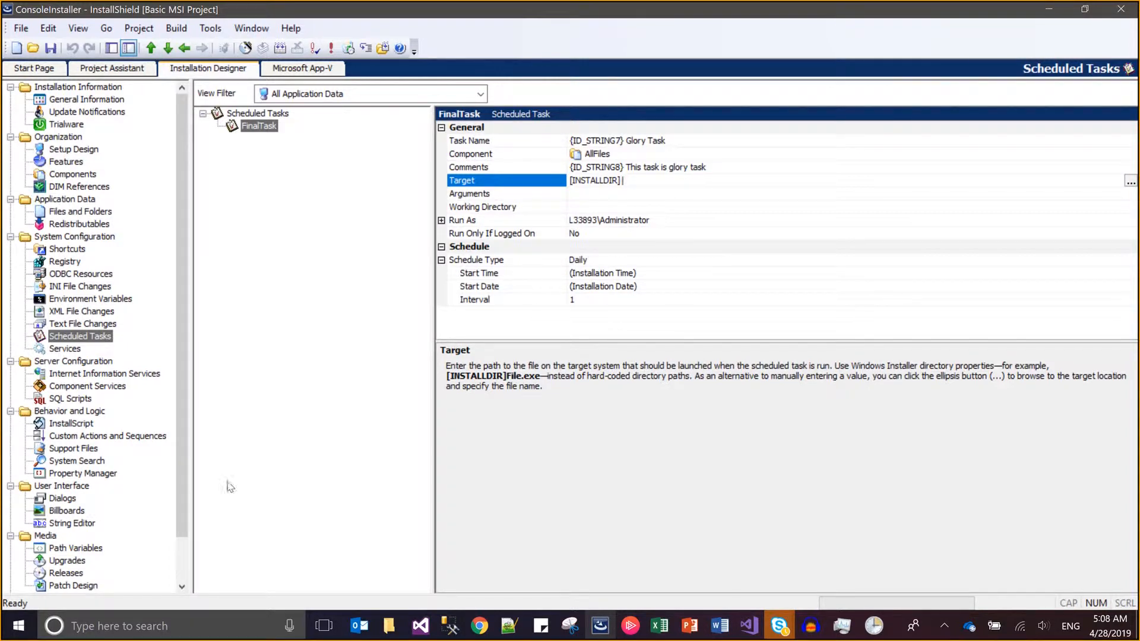
{"action": "left_click", "coordinate": [69, 172]}
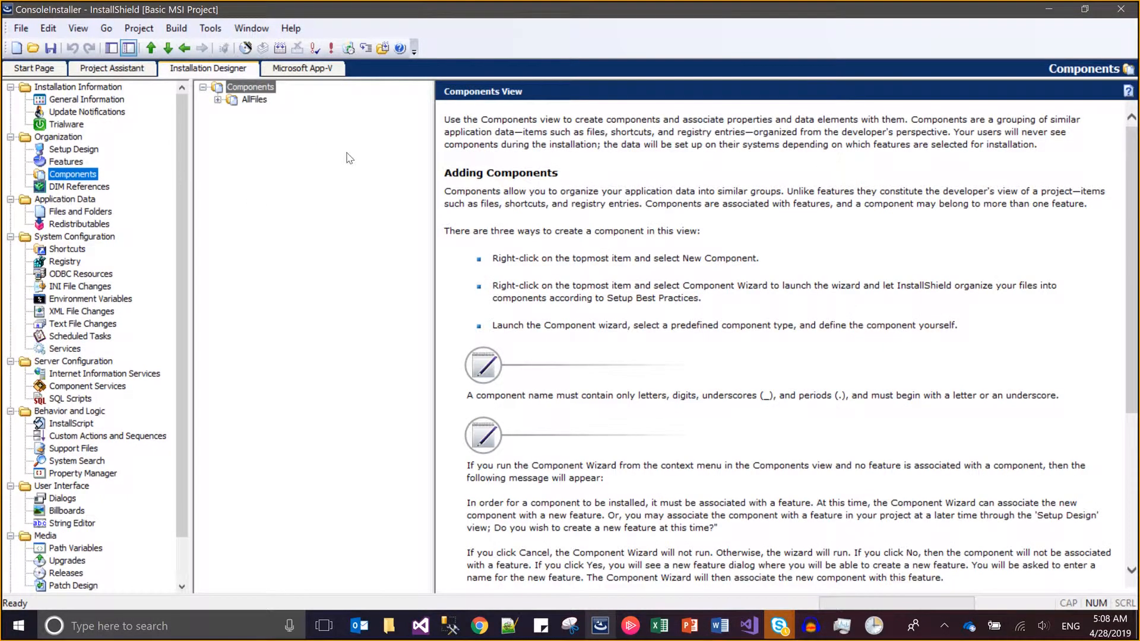
Step: Show the CONSOLE > AllFiles file list and start adding a file
{"action": "left_click", "coordinate": [74, 150]}
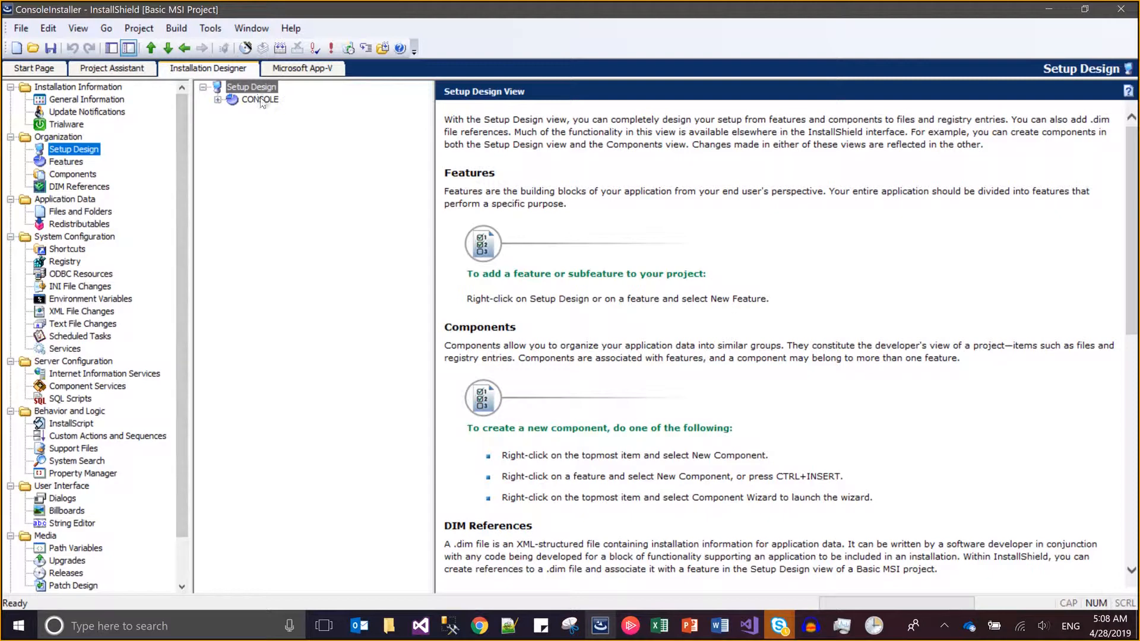
{"action": "double_click", "coordinate": [261, 99]}
{"action": "double_click", "coordinate": [266, 112]}
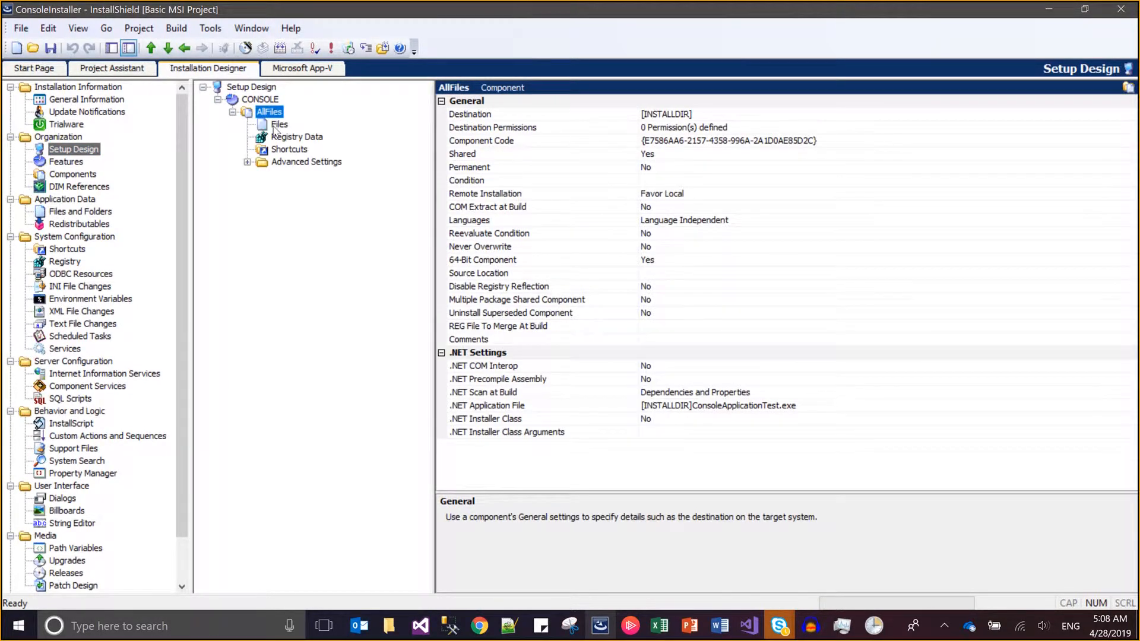
{"action": "left_click", "coordinate": [279, 124]}
{"action": "left_click", "coordinate": [472, 125]}
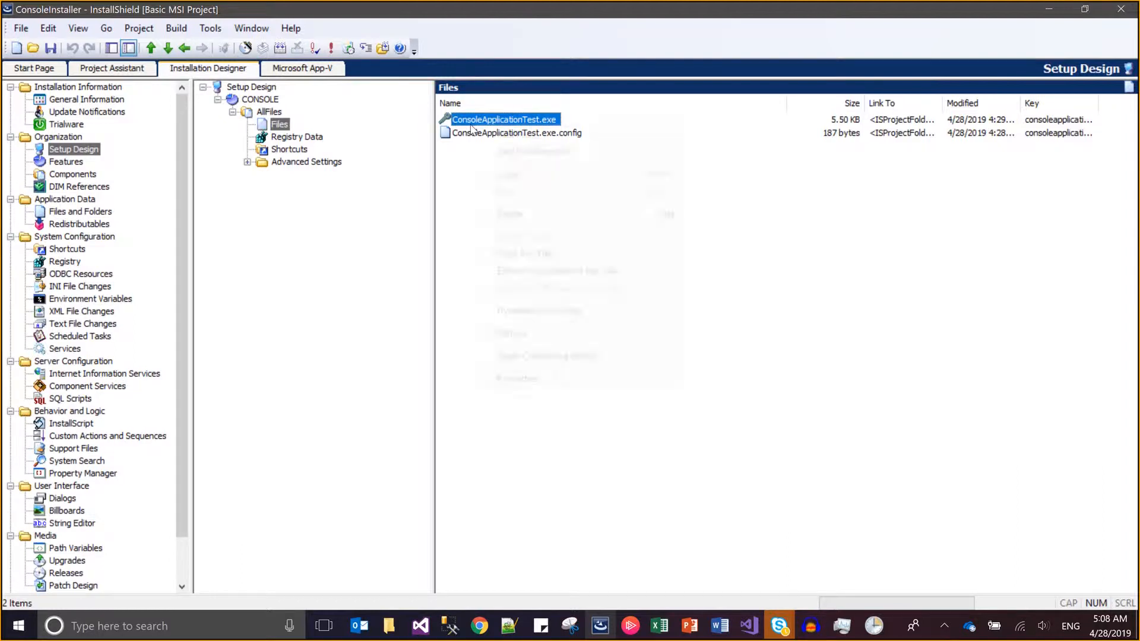
{"action": "right_click", "coordinate": [472, 127]}
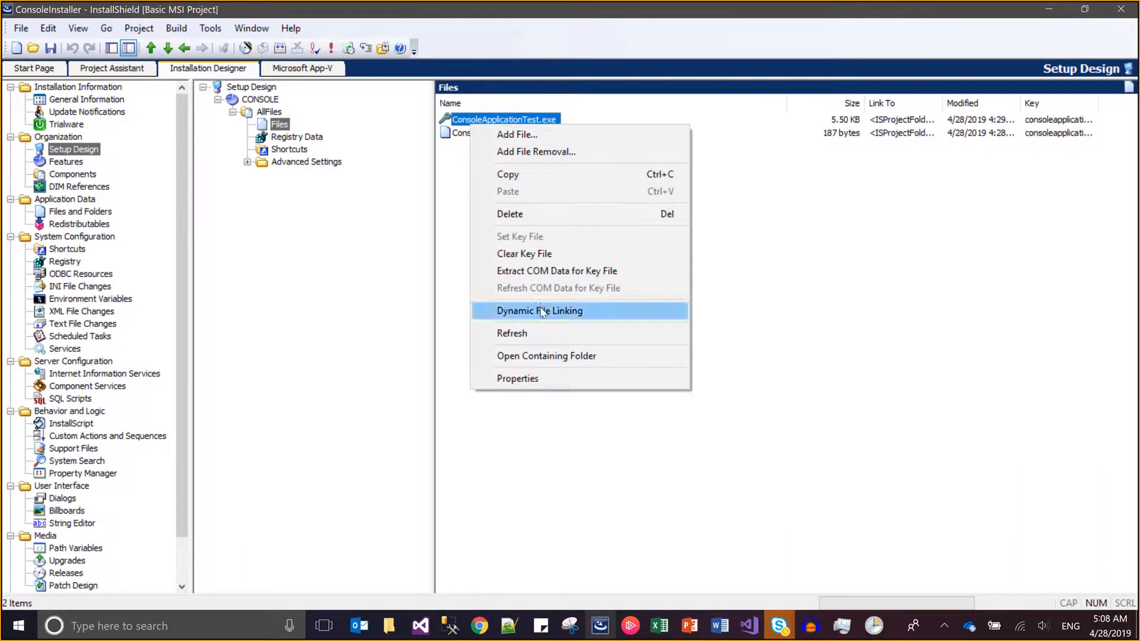
{"action": "left_click", "coordinate": [538, 134]}
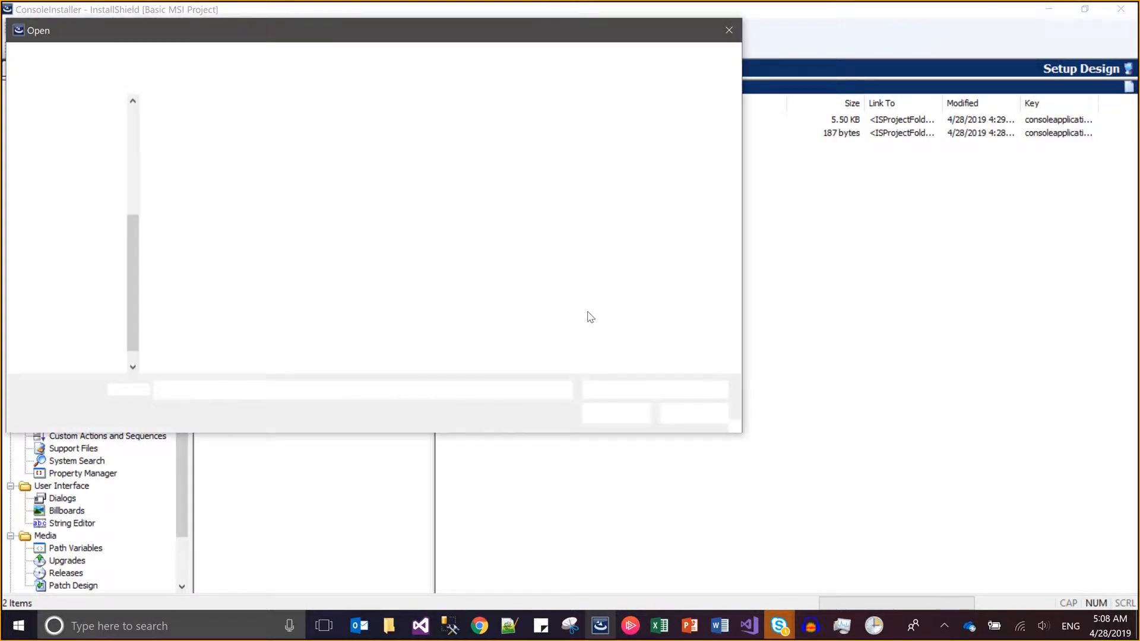
Step: Add ConsoleApplicationTest.exe from KudosApp\ConsoleApplicationTest\bin\Release to AllFiles
{"action": "double_click", "coordinate": [203, 142]}
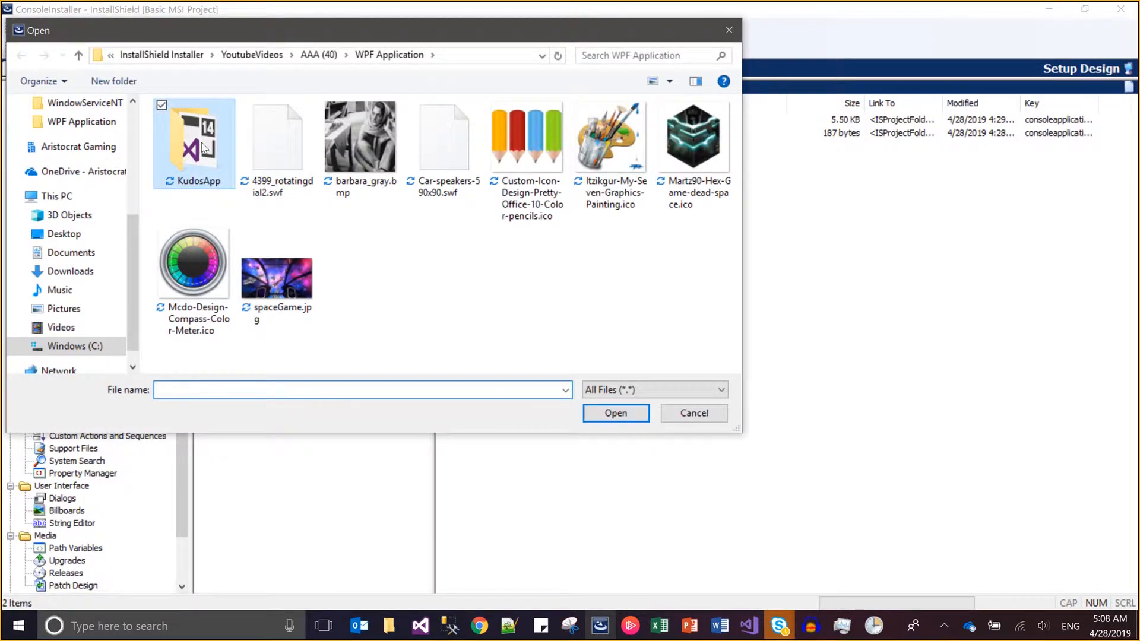
{"action": "double_click", "coordinate": [203, 143]}
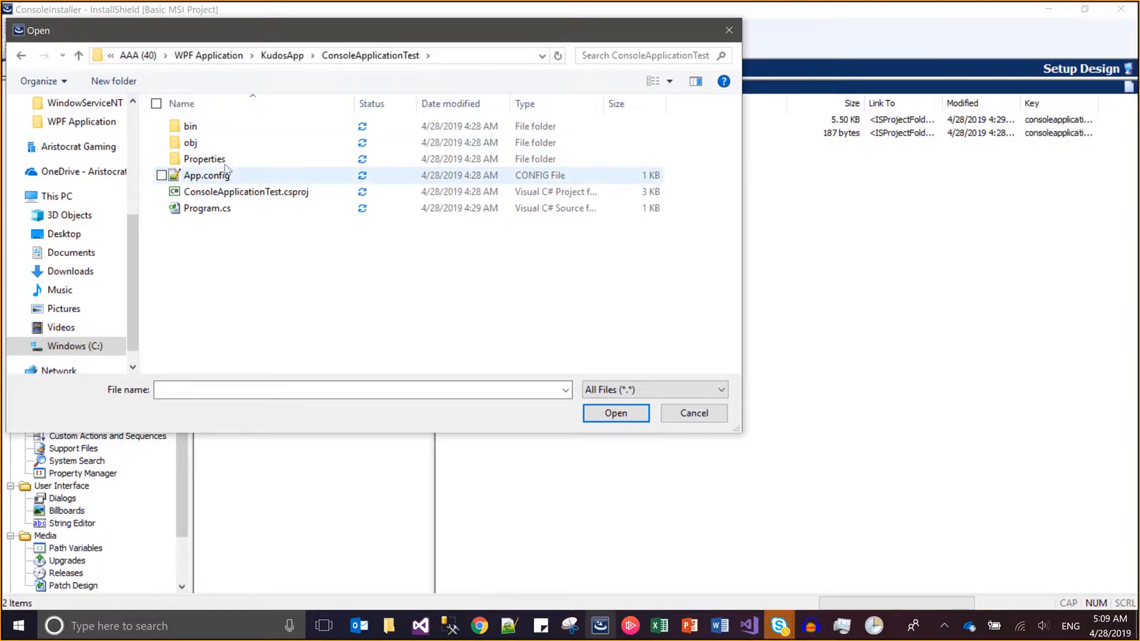
{"action": "left_click", "coordinate": [201, 128]}
{"action": "double_click", "coordinate": [202, 128]}
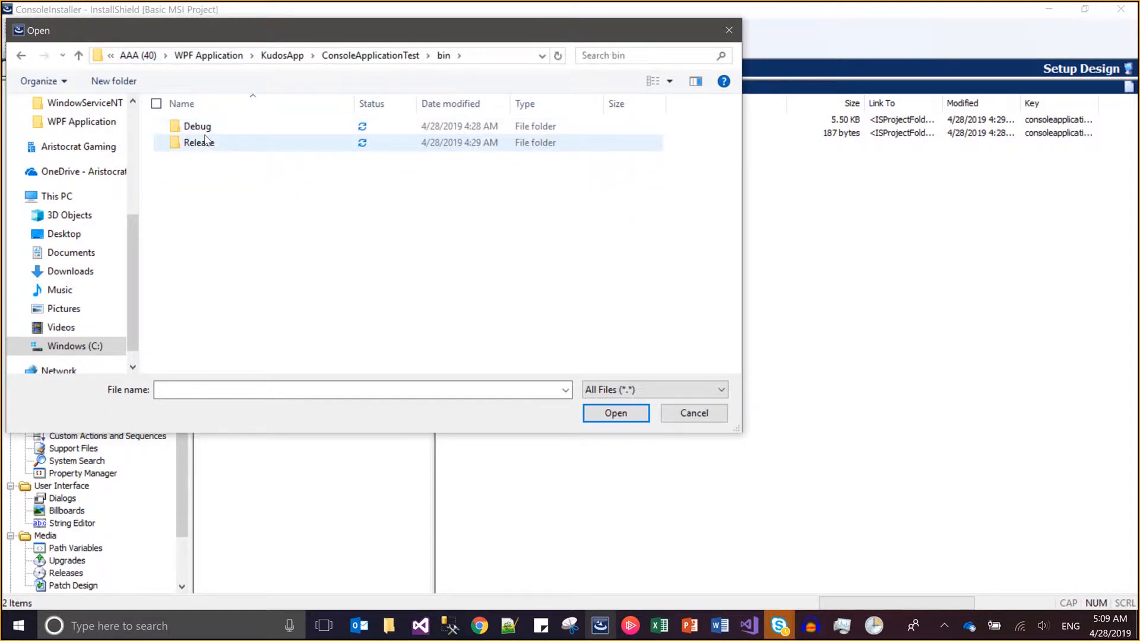
{"action": "left_click", "coordinate": [206, 141]}
{"action": "double_click", "coordinate": [206, 142]}
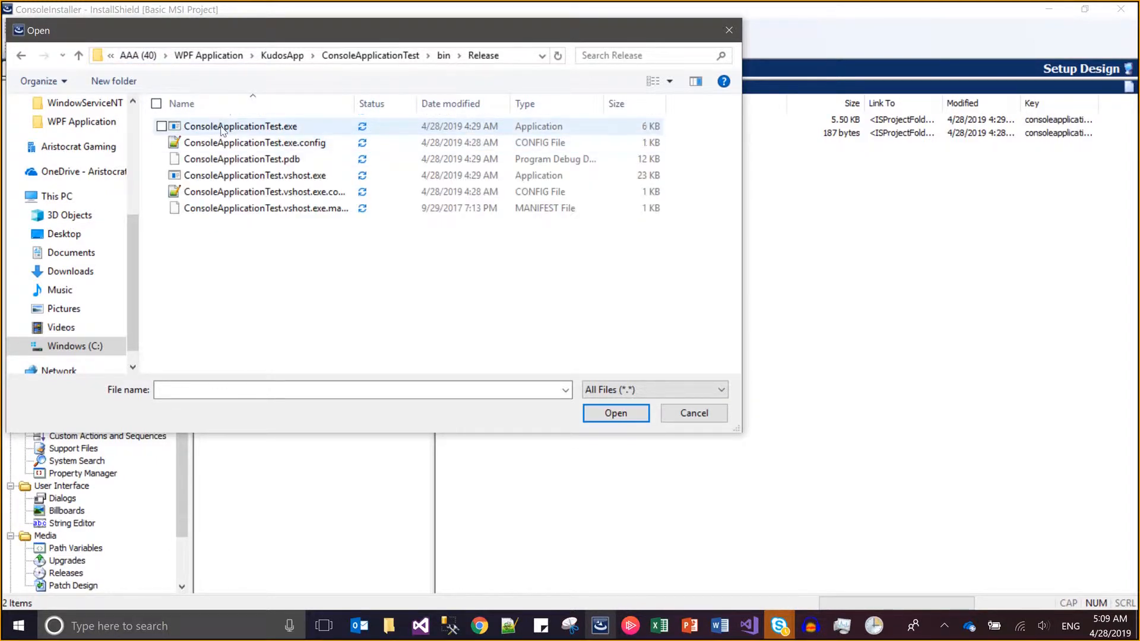
{"action": "left_click", "coordinate": [221, 127]}
{"action": "left_click", "coordinate": [221, 127]}
{"action": "key", "text": "ctrl+a"}
{"action": "key", "text": "ctrl+c"}
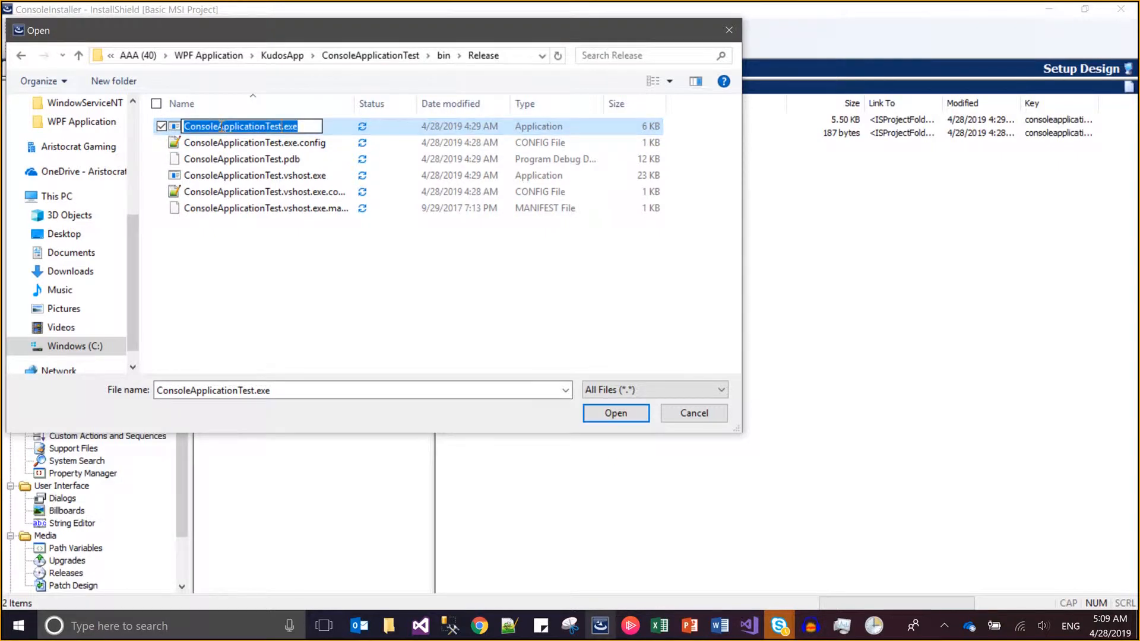
{"action": "key", "text": "Return"}
{"action": "key", "text": "Return"}
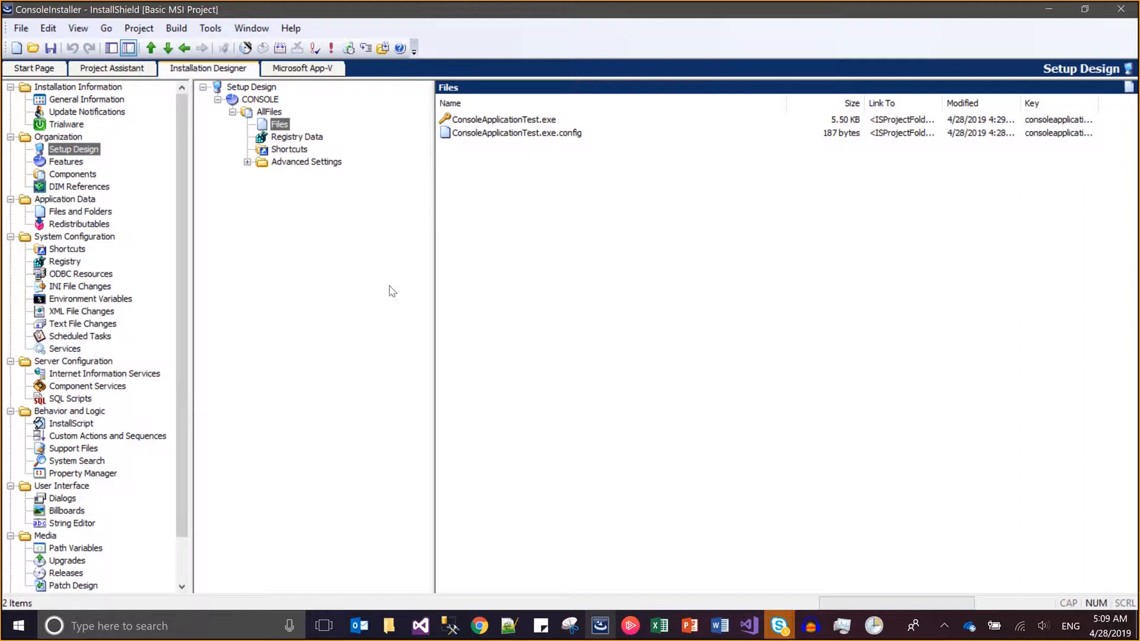
Step: Set FinalTask's Target to [INSTALLDIR]ConsoleApplicationTest.exe
{"action": "left_click", "coordinate": [75, 338]}
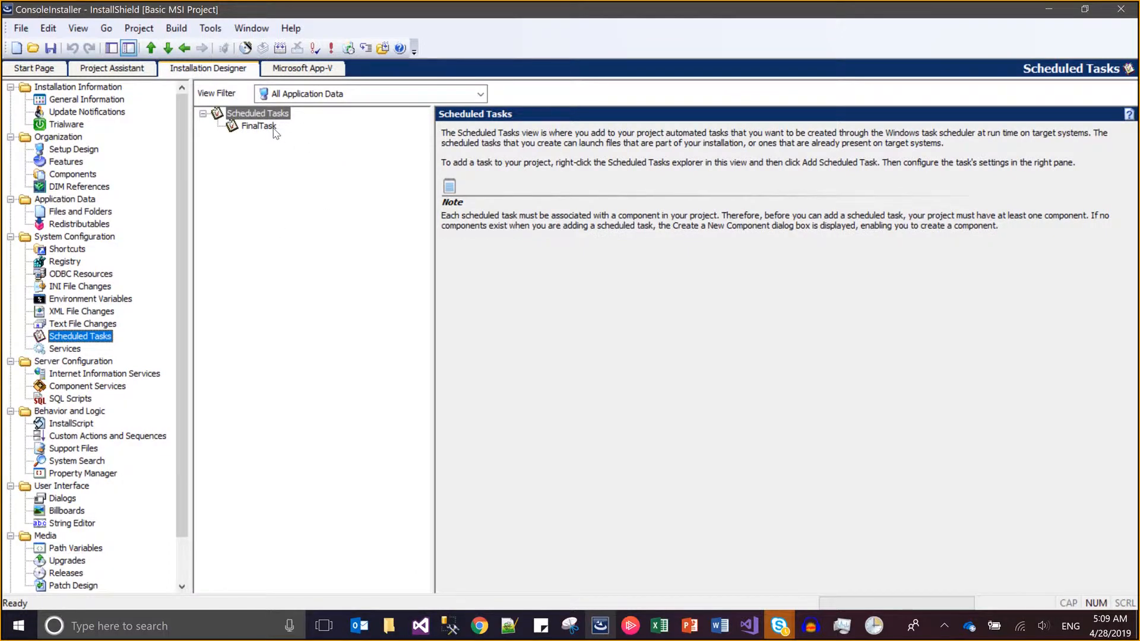
{"action": "left_click", "coordinate": [270, 127]}
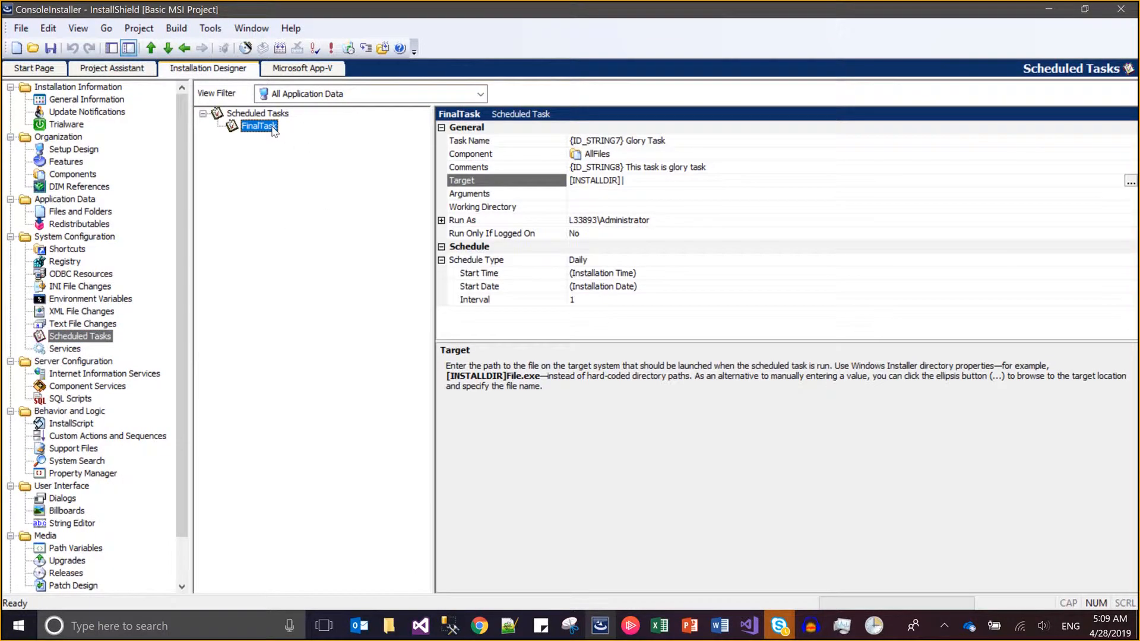
{"action": "left_click", "coordinate": [654, 183]}
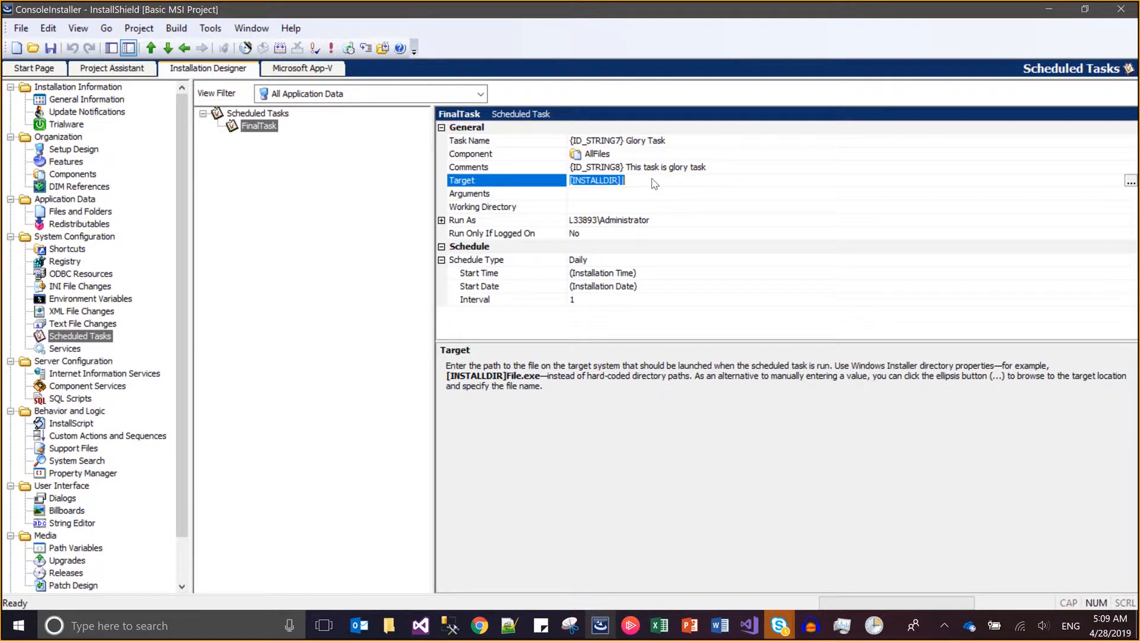
{"action": "left_click", "coordinate": [654, 183]}
{"action": "key", "text": "BackSpace"}
{"action": "key", "text": "ctrl+v"}
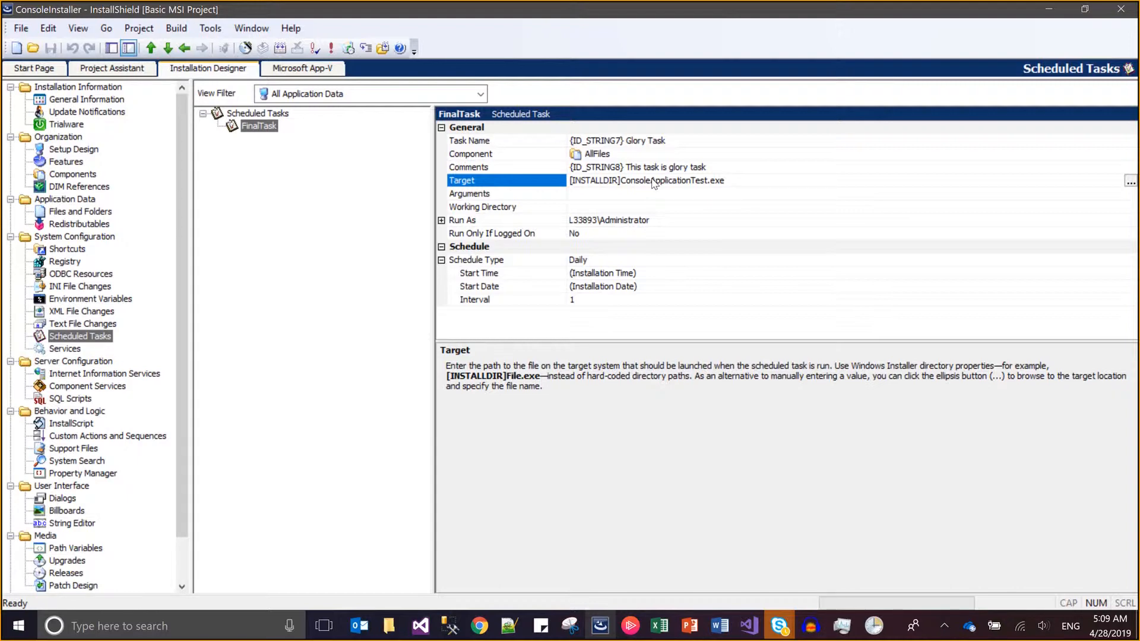
{"action": "left_click", "coordinate": [612, 197]}
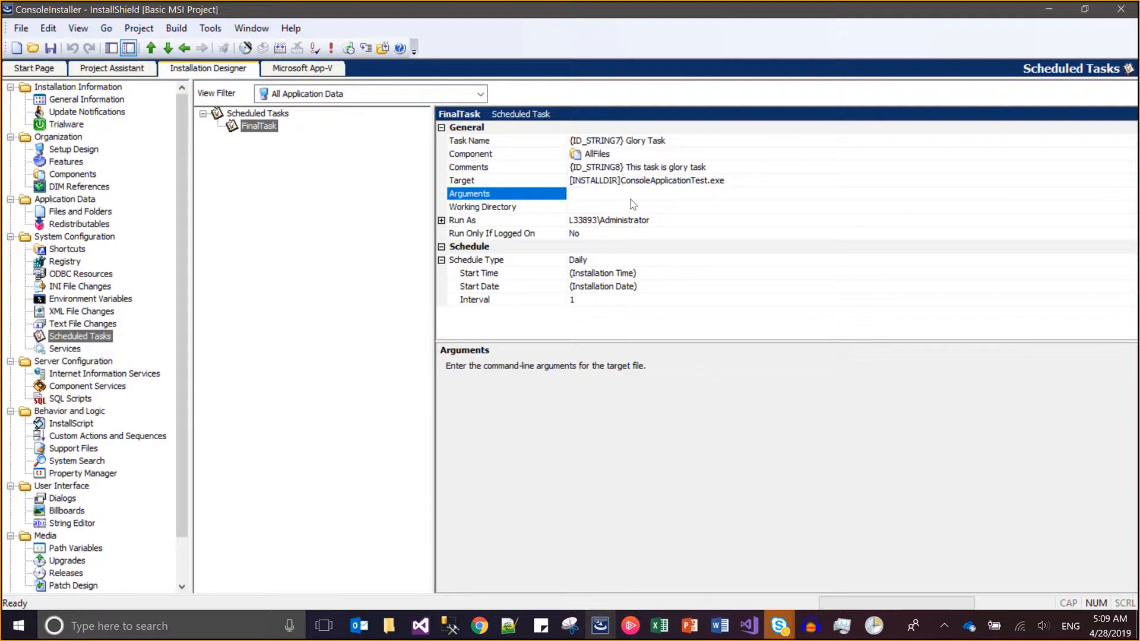
{"action": "left_click", "coordinate": [626, 208]}
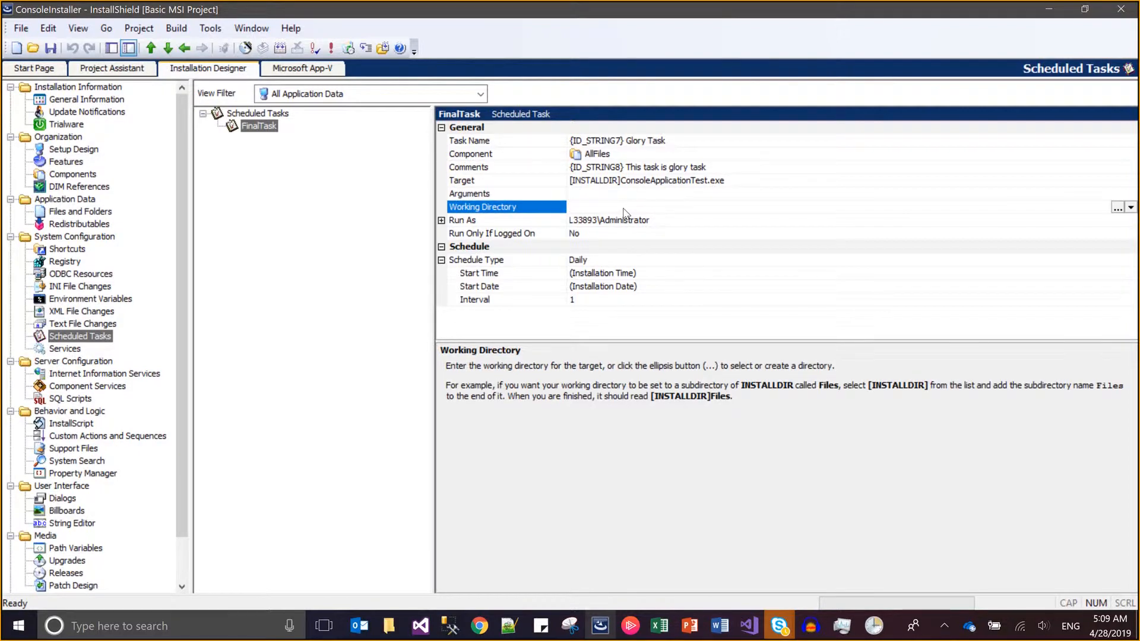
Step: Set FinalTask's Working Directory to [INSTALLDIR]
{"action": "left_click", "coordinate": [1133, 209]}
{"action": "key", "text": "Down"}
{"action": "key", "text": "Down"}
{"action": "key", "text": "Down"}
{"action": "key", "text": "Down"}
{"action": "key", "text": "Down"}
{"action": "key", "text": "Down"}
{"action": "key", "text": "Down"}
{"action": "key", "text": "Down"}
{"action": "key", "text": "Down"}
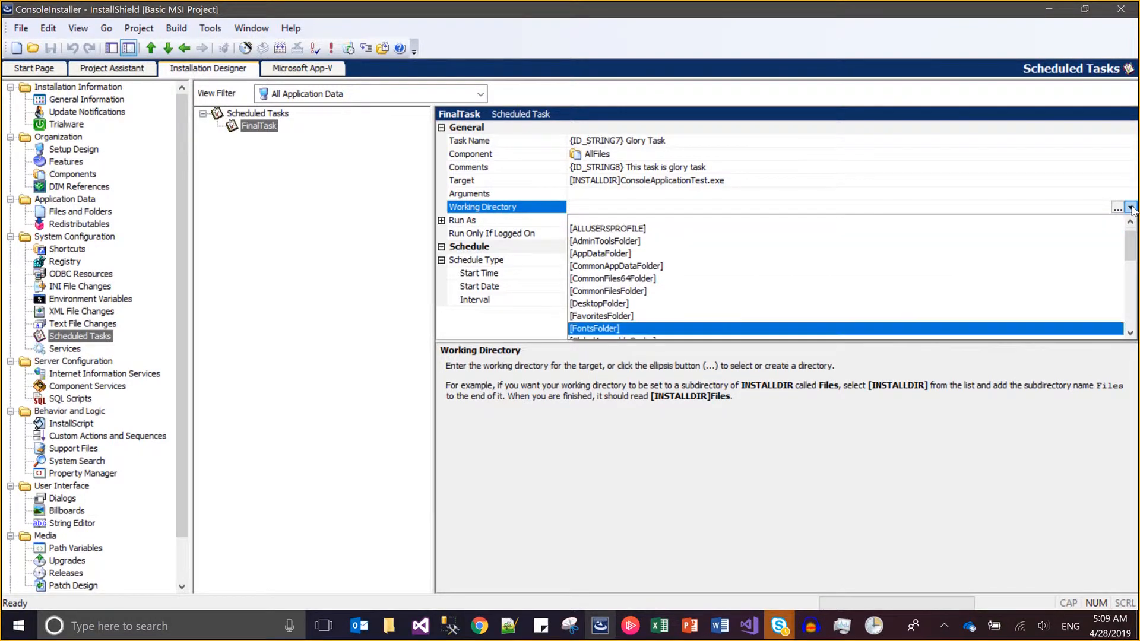
{"action": "key", "text": "Down"}
{"action": "key", "text": "Down"}
{"action": "key", "text": "Return"}
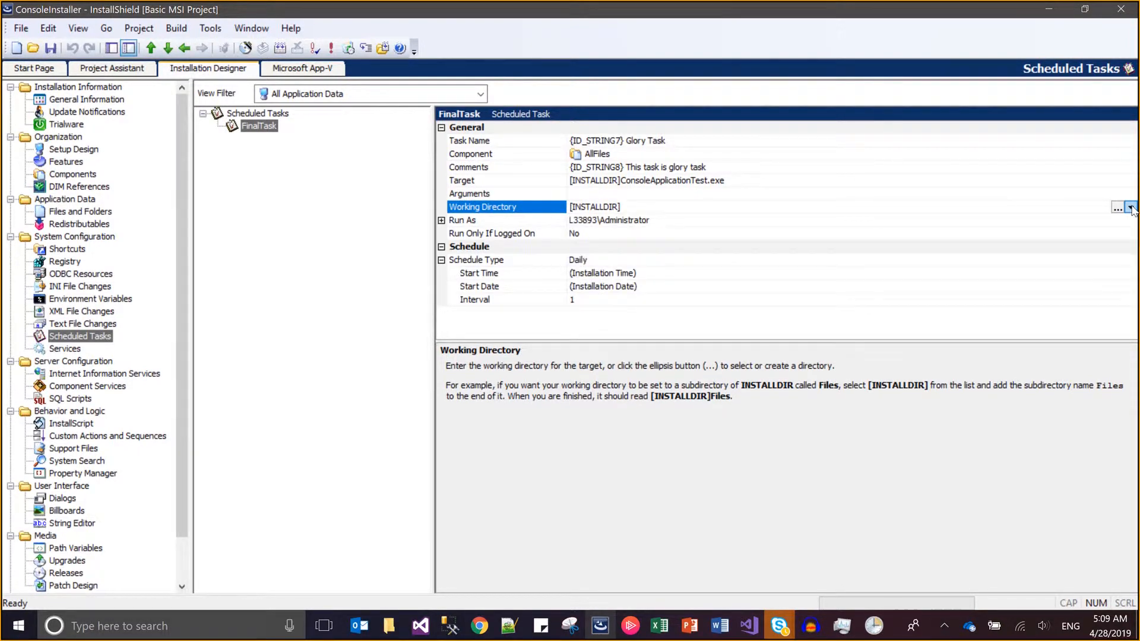
Step: Expand Run As to edit its Password, then select the Run Only If Logged On setting
{"action": "left_click", "coordinate": [658, 222]}
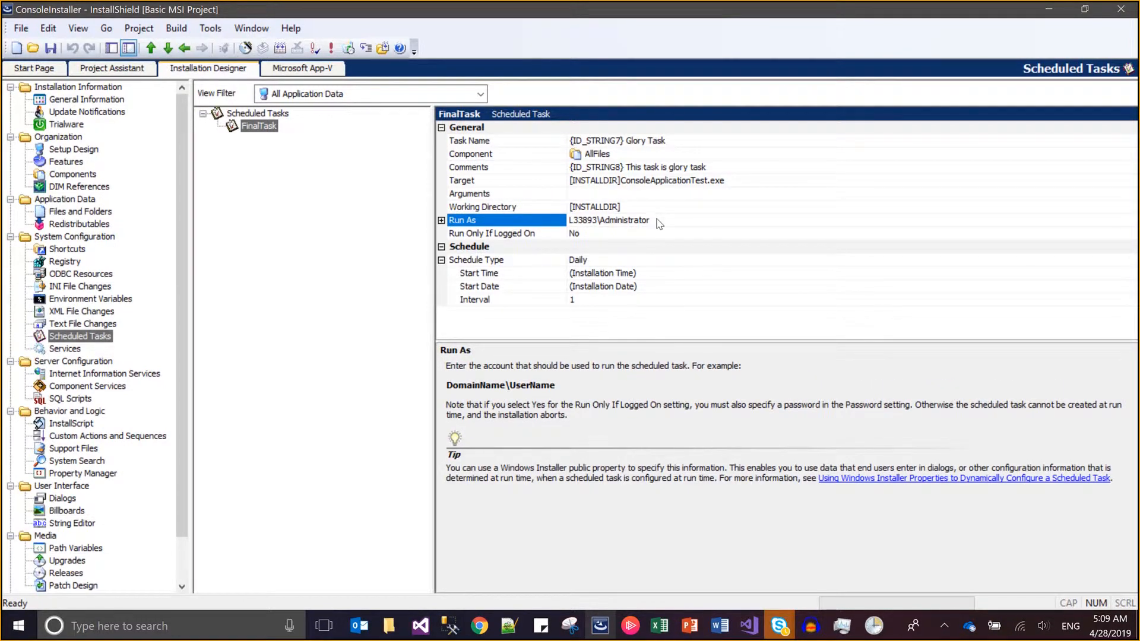
{"action": "left_click", "coordinate": [442, 221]}
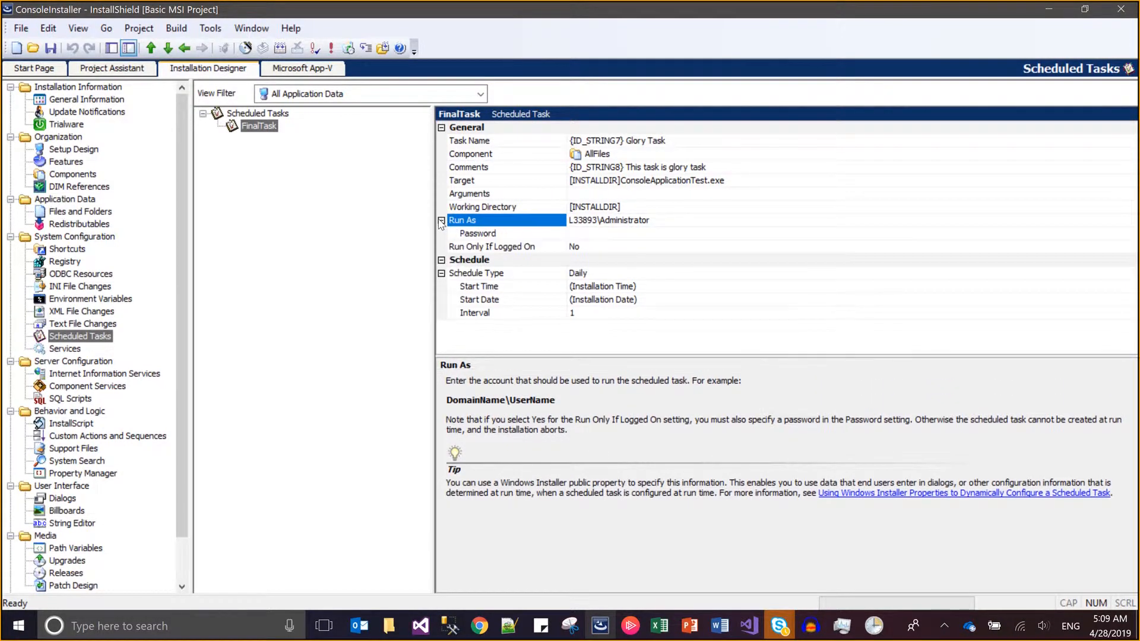
{"action": "left_click", "coordinate": [612, 237]}
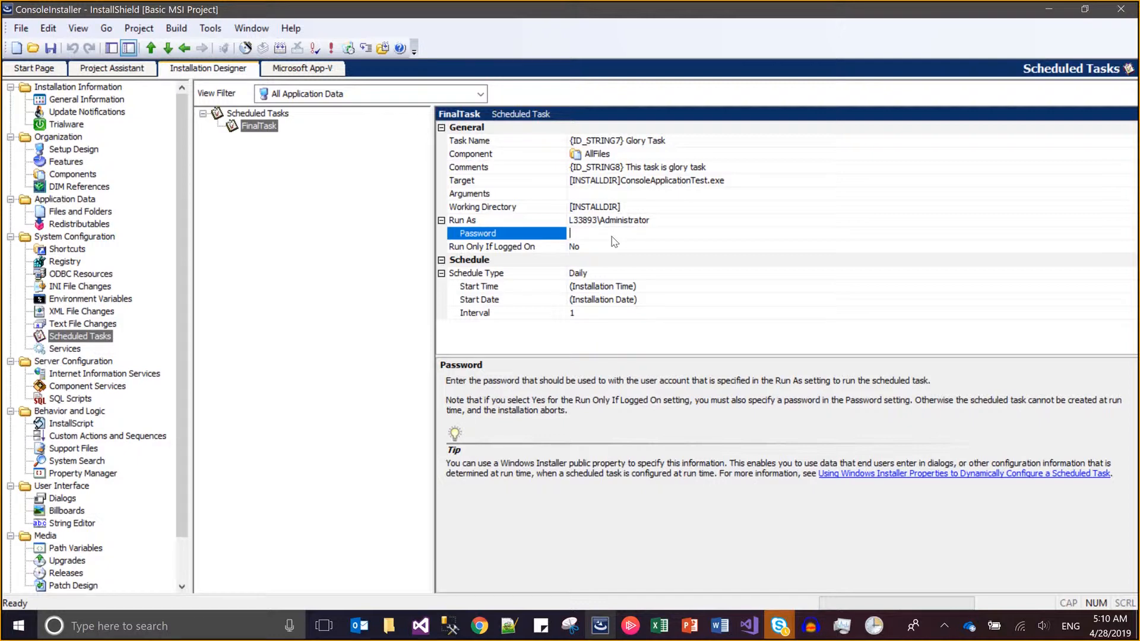
{"action": "type", "text": "[]"}
{"action": "key", "text": "BackSpace"}
{"action": "key", "text": "BackSpace"}
{"action": "left_click", "coordinate": [537, 247]}
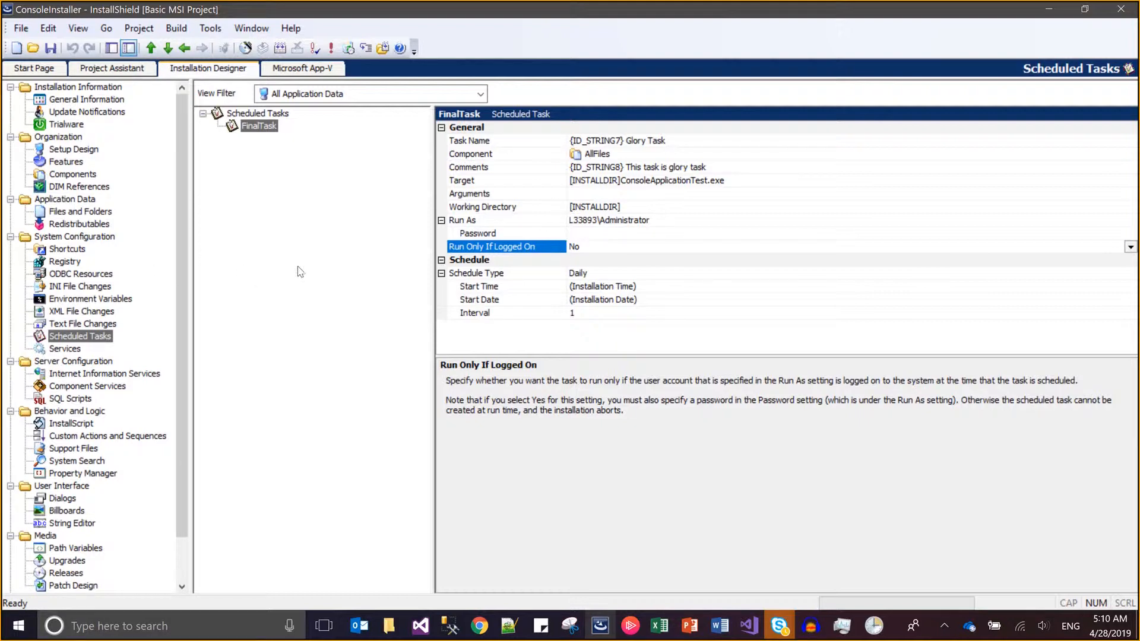
Step: Keep Run Only If Logged On at No and the schedule type at Daily
{"action": "left_click", "coordinate": [696, 249]}
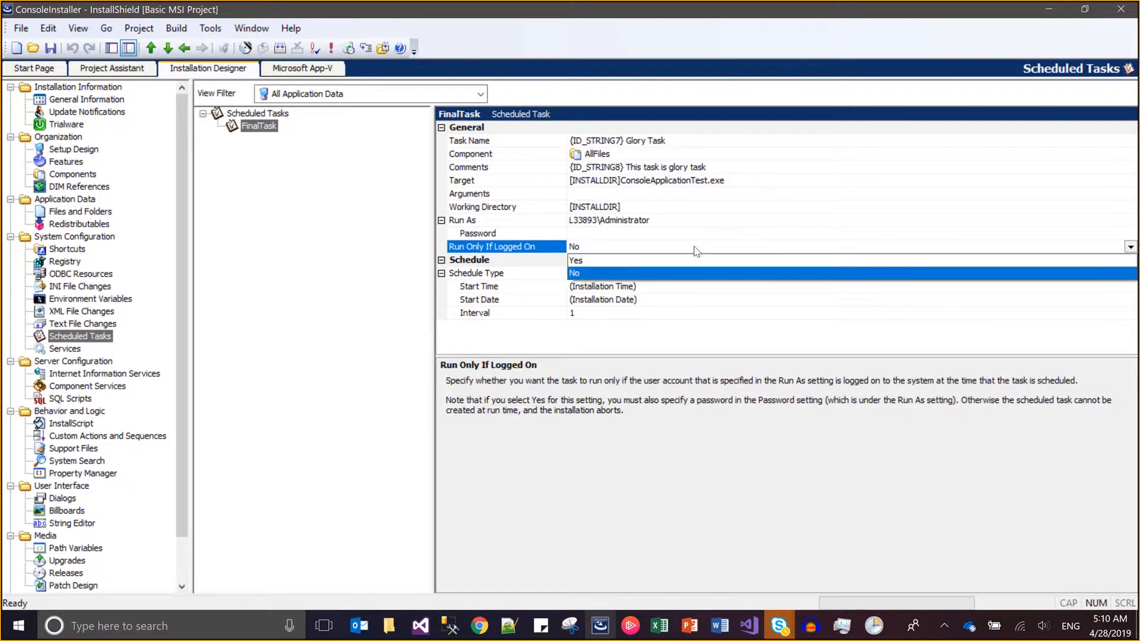
{"action": "left_click", "coordinate": [454, 247]}
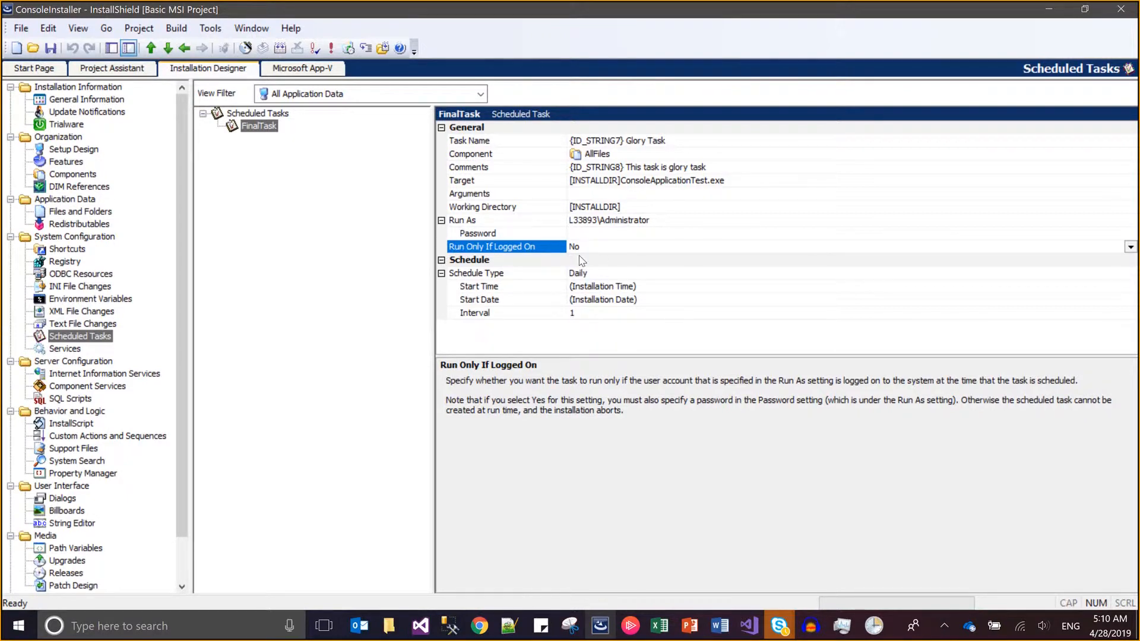
{"action": "left_click", "coordinate": [645, 274]}
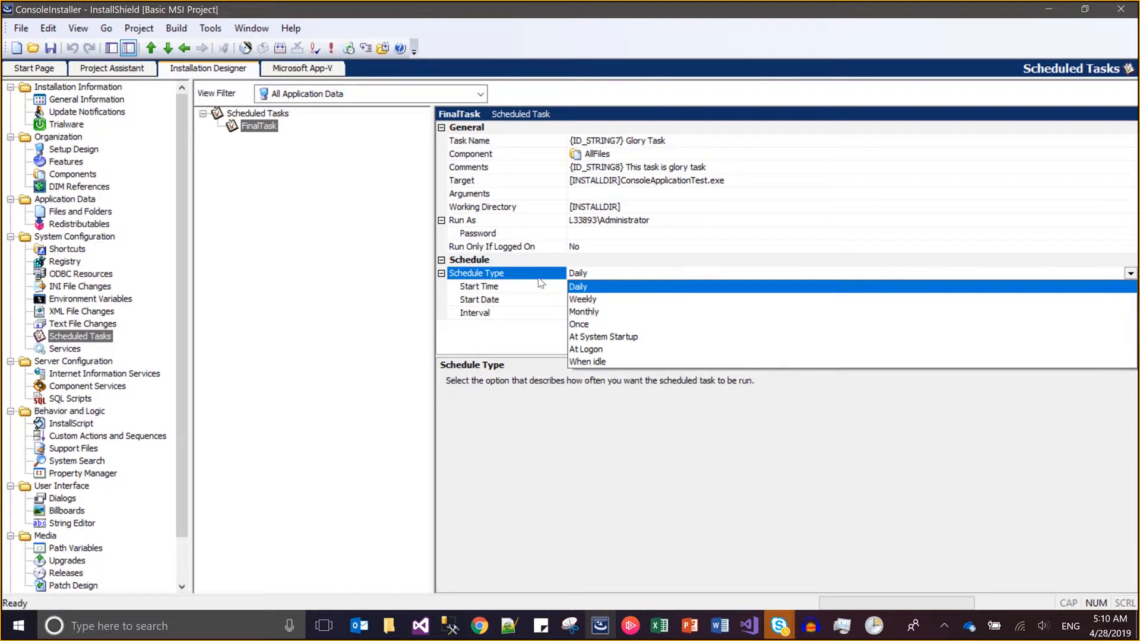
{"action": "left_click", "coordinate": [538, 283]}
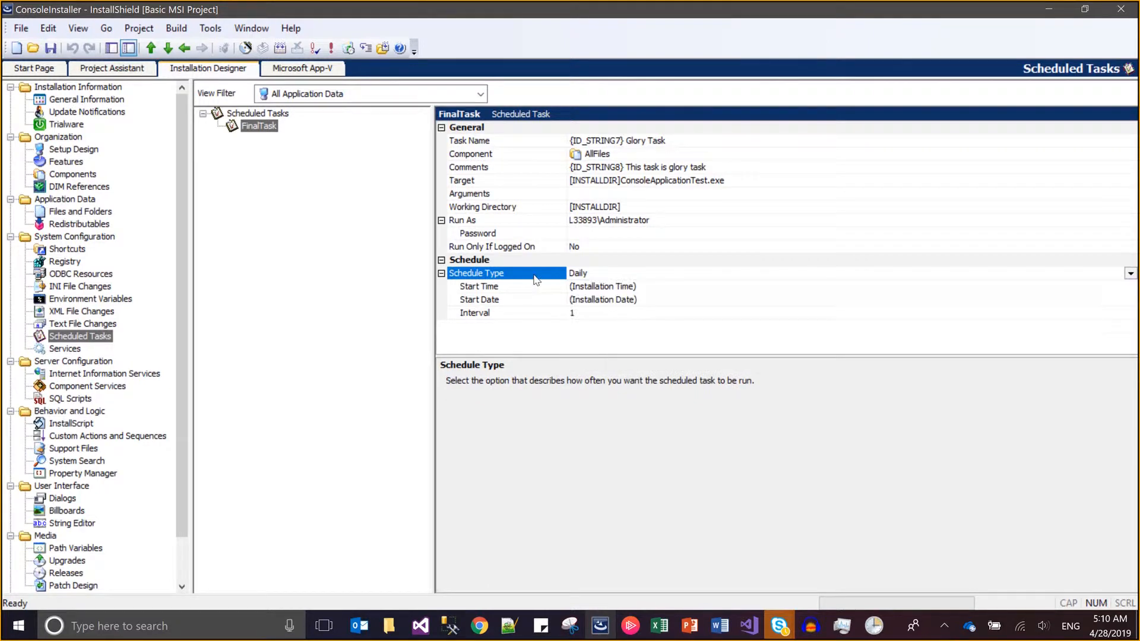
Step: Set the start time to 05:15, keep the installation date as start date, and save
{"action": "left_click", "coordinate": [648, 287]}
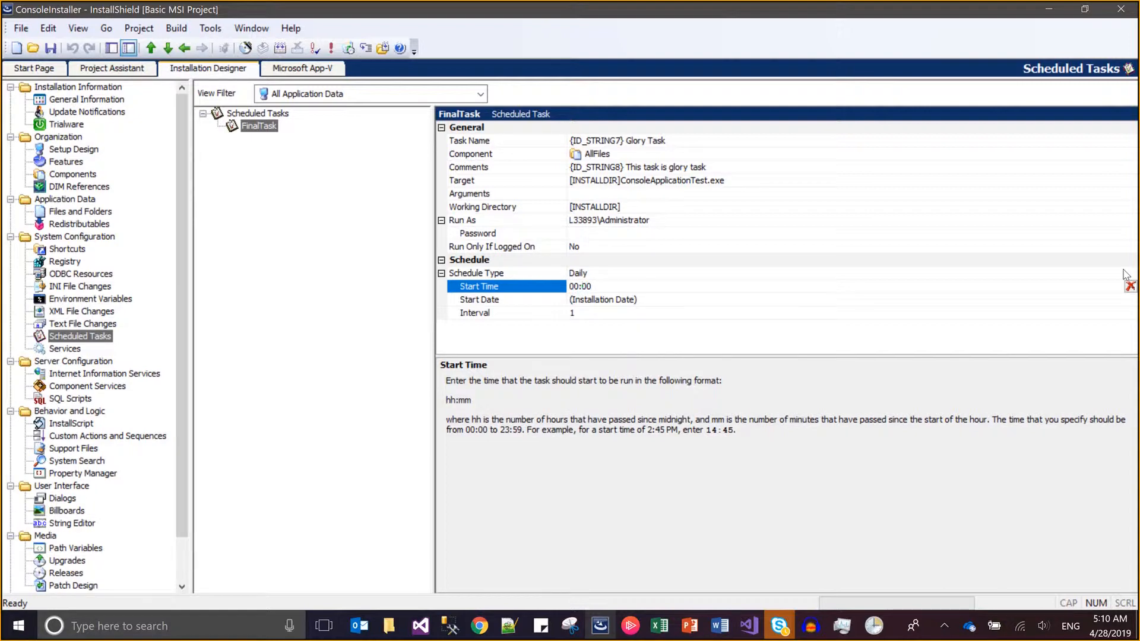
{"action": "key", "text": "Left"}
{"action": "key", "text": "Left"}
{"action": "key", "text": "Right"}
{"action": "key", "text": "Right"}
{"action": "key", "text": "Right"}
{"action": "key", "text": "Right"}
{"action": "type", "text": "12"}
{"action": "key", "text": "BackSpace"}
{"action": "type", "text": "5"}
{"action": "left_click", "coordinate": [646, 306]}
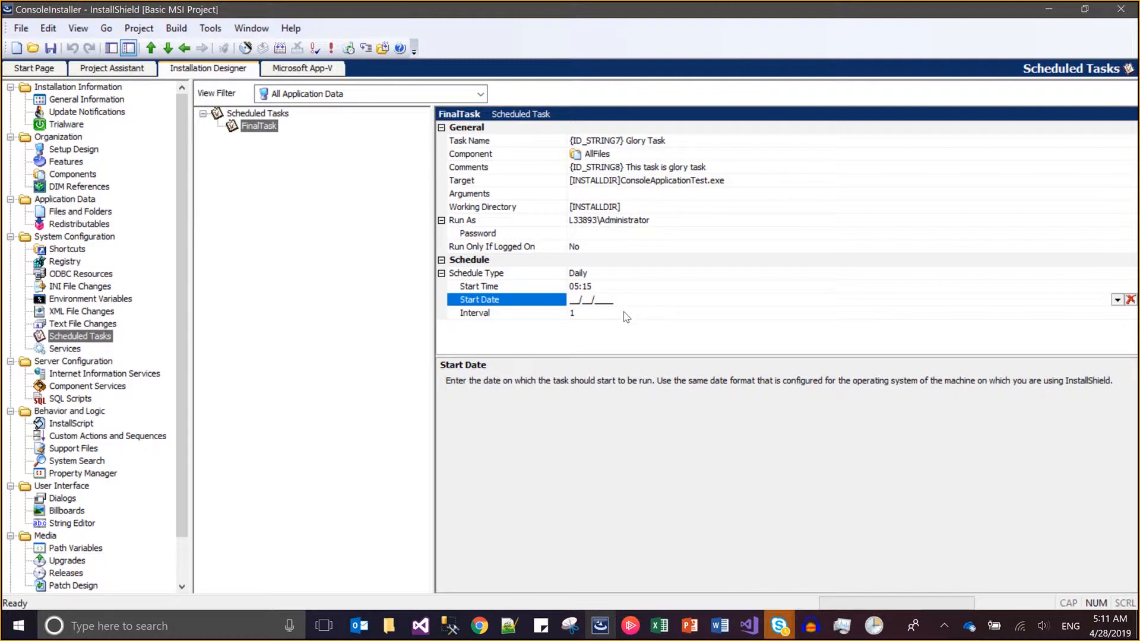
{"action": "left_click", "coordinate": [601, 315]}
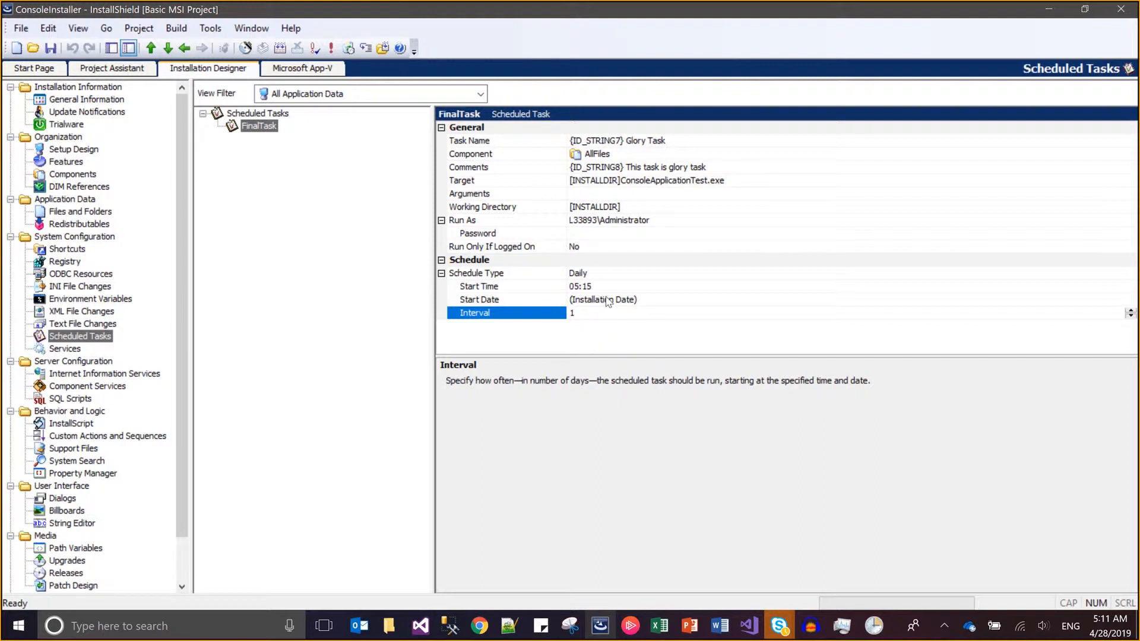
{"action": "left_click", "coordinate": [50, 49]}
Step: Delete the Console App 1 desktop shortcut and save the project
{"action": "left_click", "coordinate": [65, 252]}
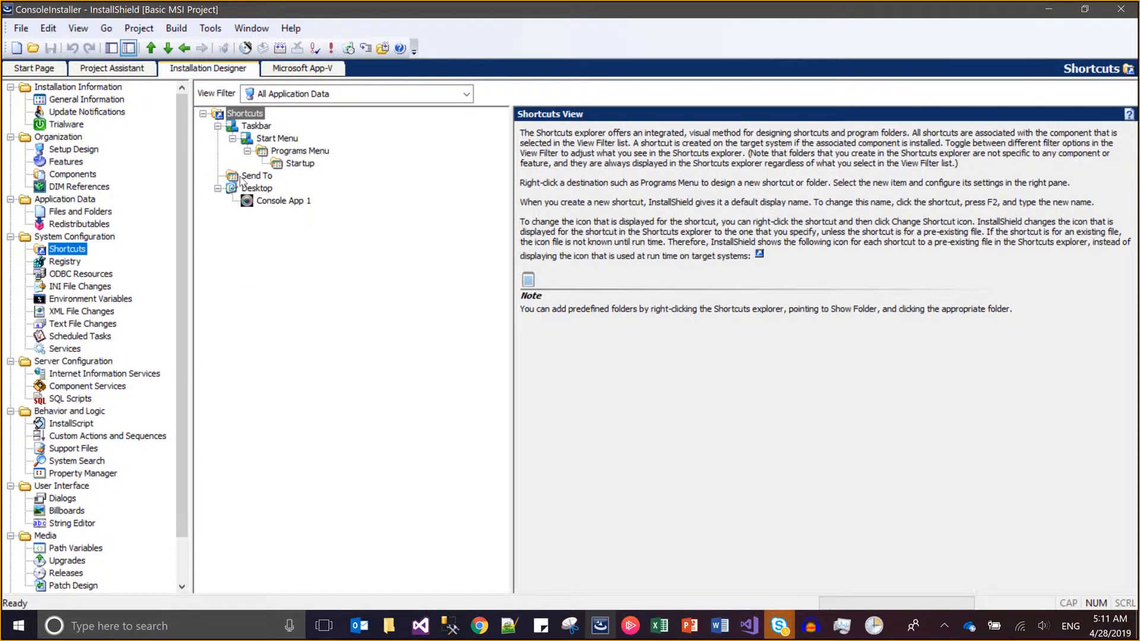
{"action": "left_click", "coordinate": [252, 202]}
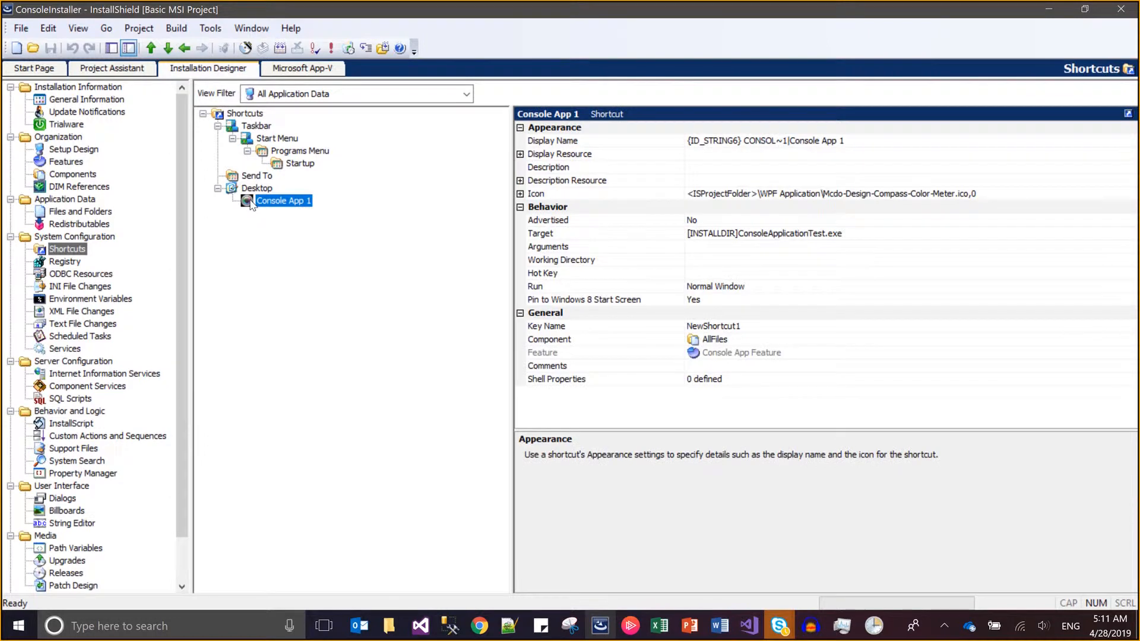
{"action": "key", "text": "Delete"}
{"action": "key", "text": "ctrl+s"}
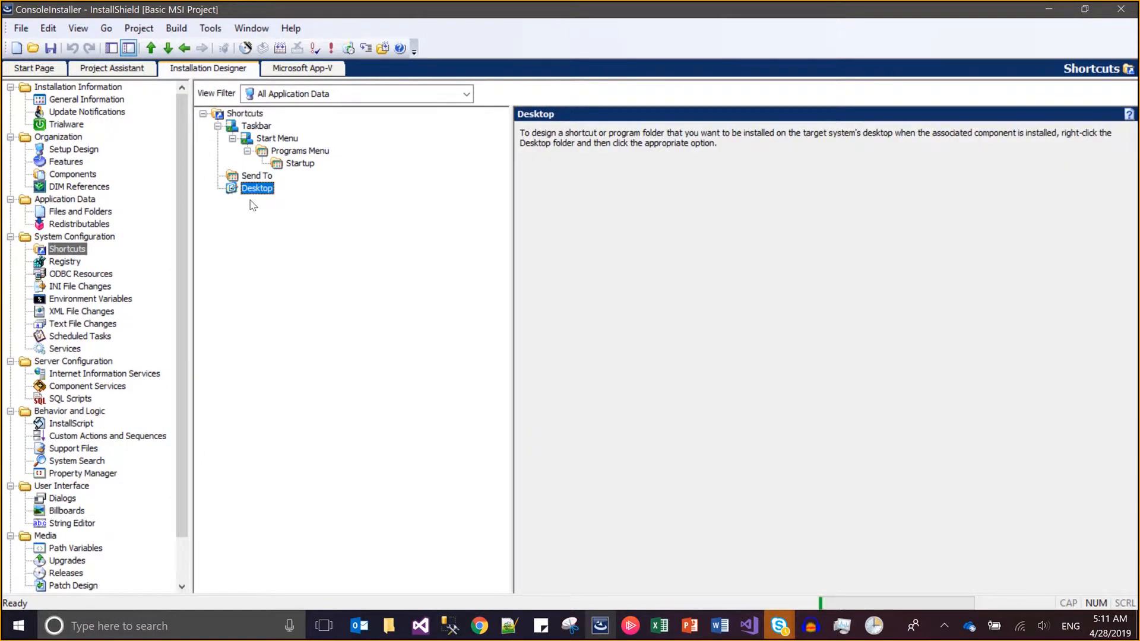
Step: Build Release 1, then return to the Scheduled Tasks settings
{"action": "left_click", "coordinate": [177, 28]}
{"action": "left_click", "coordinate": [205, 87]}
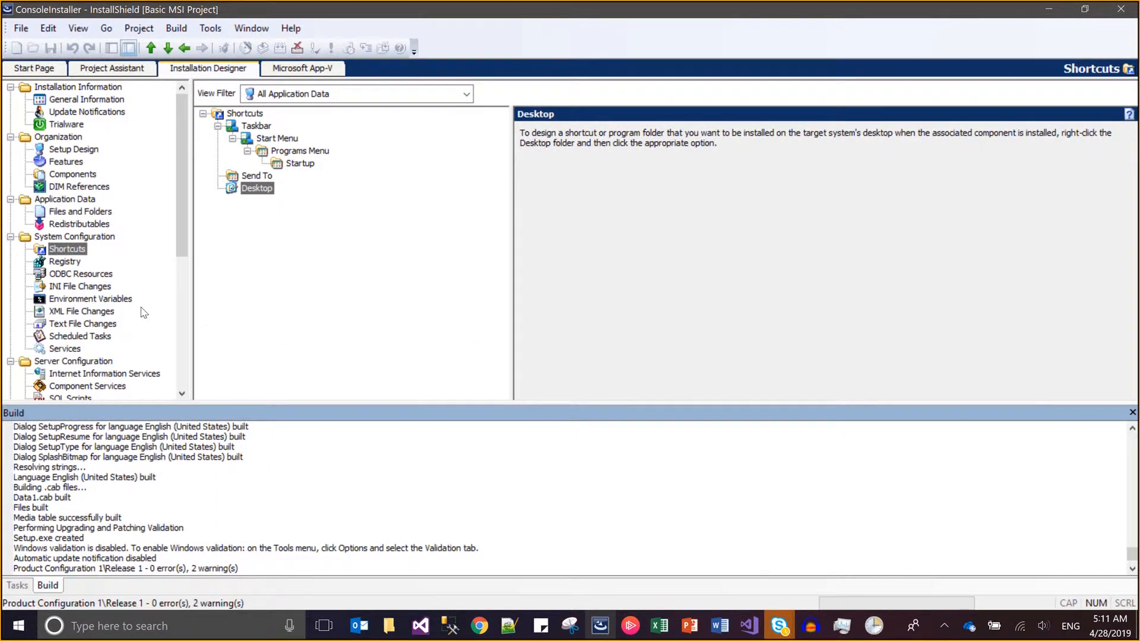
{"action": "left_click", "coordinate": [55, 261]}
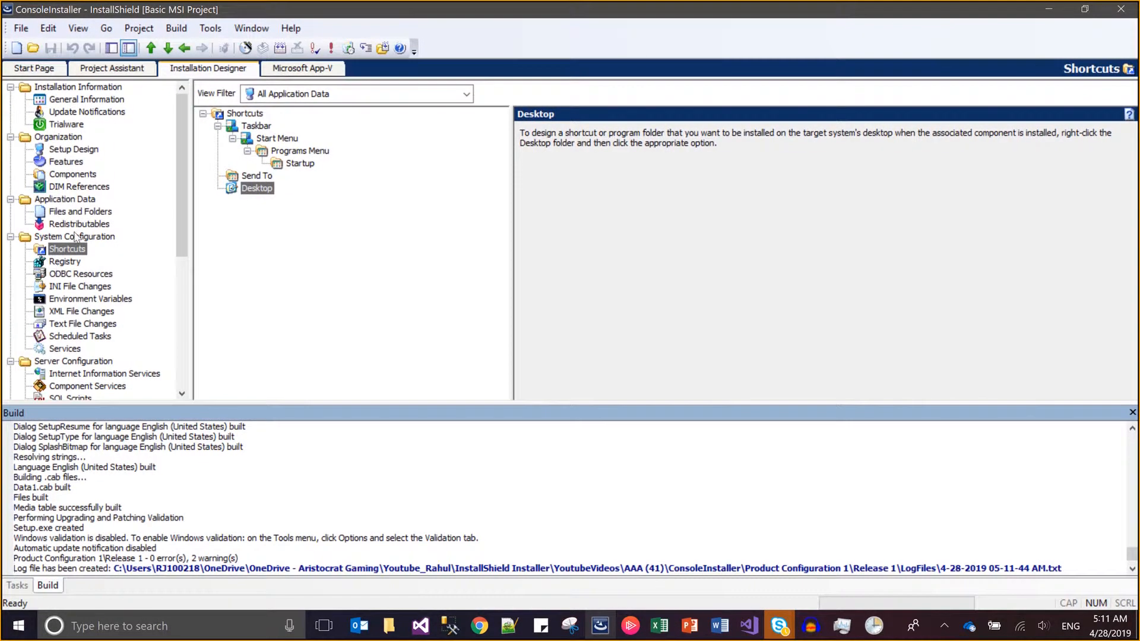
{"action": "left_click", "coordinate": [95, 336]}
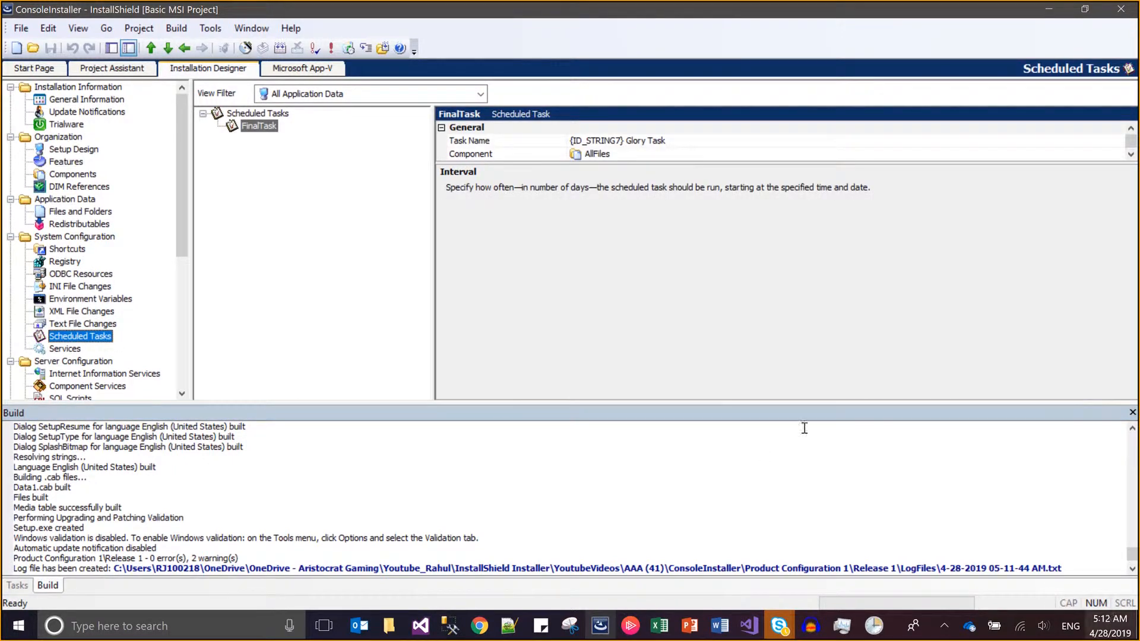
Step: Change the Glory Task's start time to 05:14 and rebuild Release 1
{"action": "left_click", "coordinate": [1132, 412]}
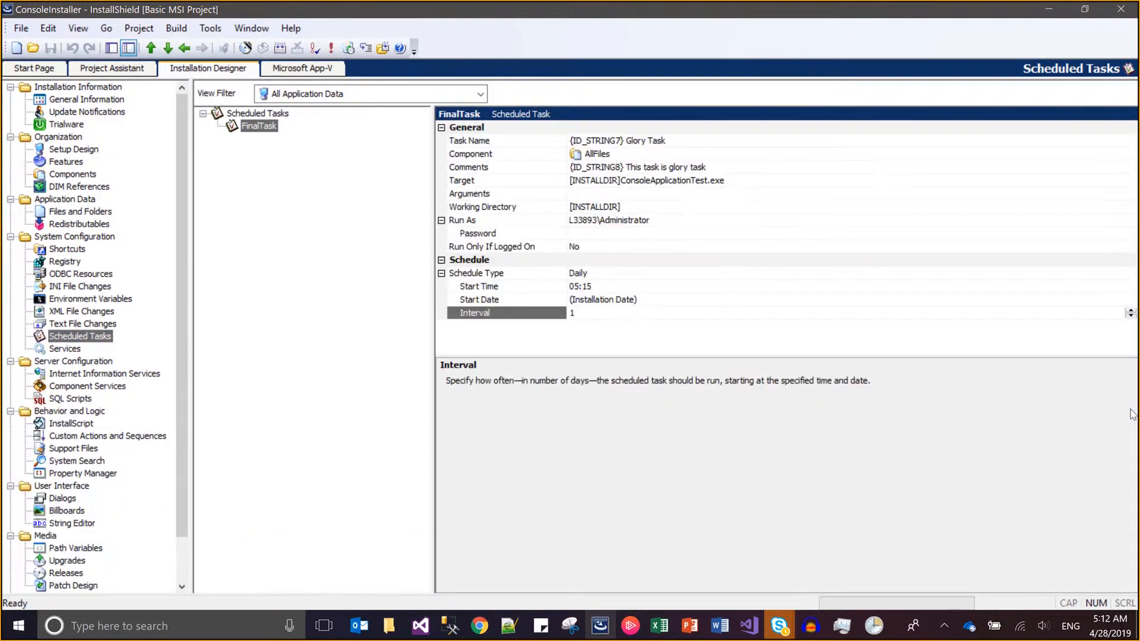
{"action": "left_click", "coordinate": [620, 288]}
{"action": "type", "text": "4"}
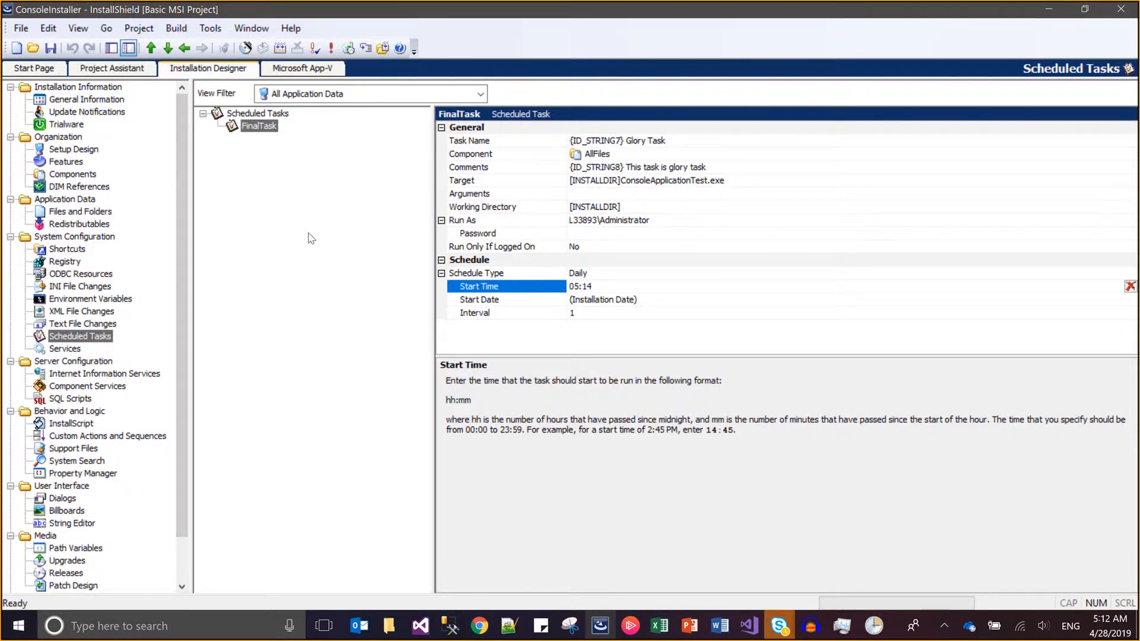
{"action": "left_click", "coordinate": [176, 30]}
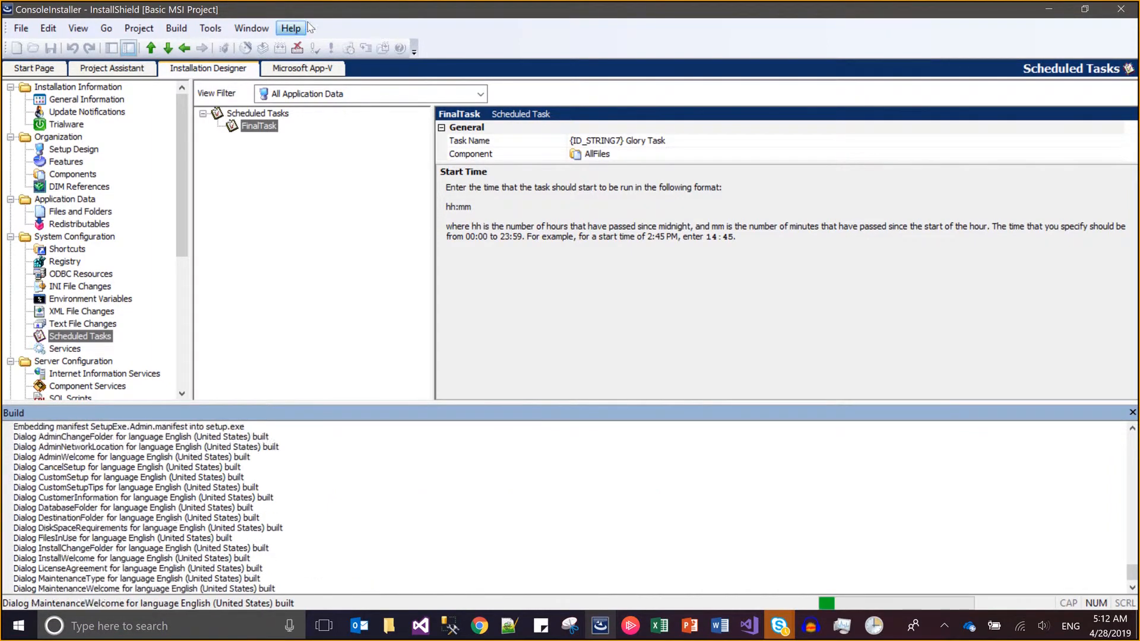
Step: Run ConsoleInstaller.exe from the release folder through the wizard until it reports interruption
{"action": "left_click", "coordinate": [383, 50]}
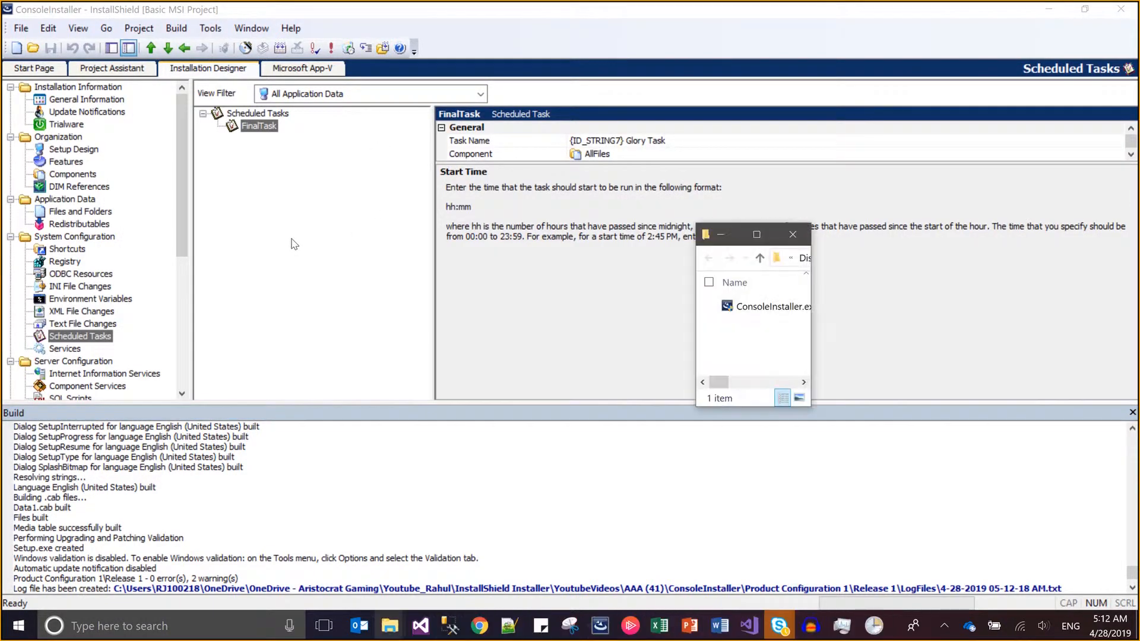
{"action": "double_click", "coordinate": [764, 308]}
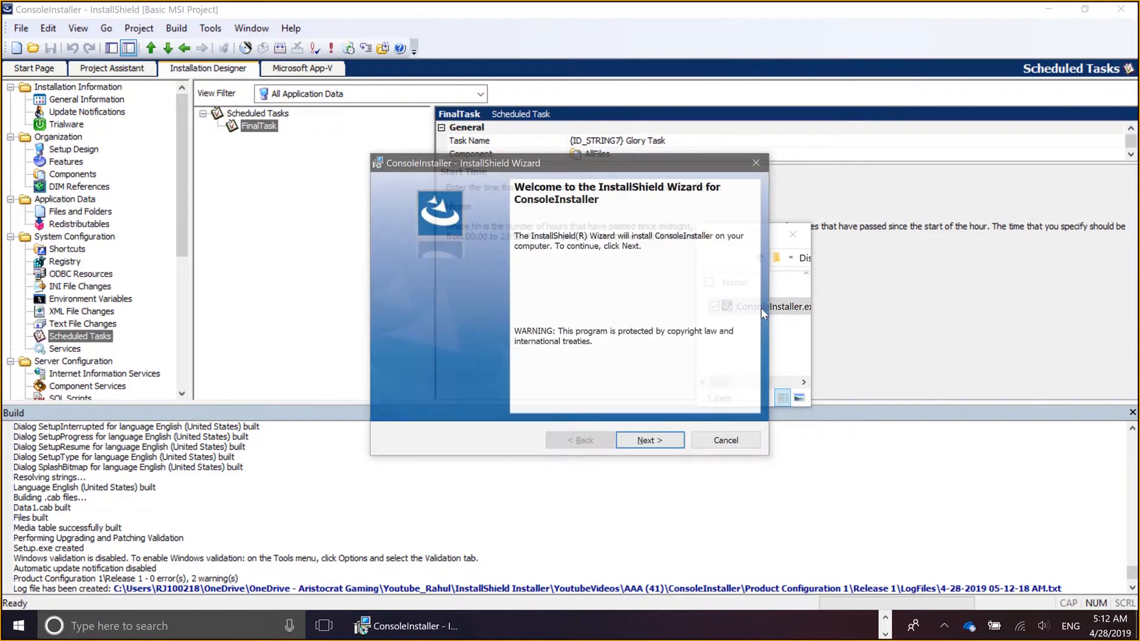
{"action": "key", "text": "Return"}
{"action": "key", "text": "Up"}
{"action": "key", "text": "Return"}
{"action": "key", "text": "Return"}
{"action": "key", "text": "Return"}
{"action": "key", "text": "Return"}
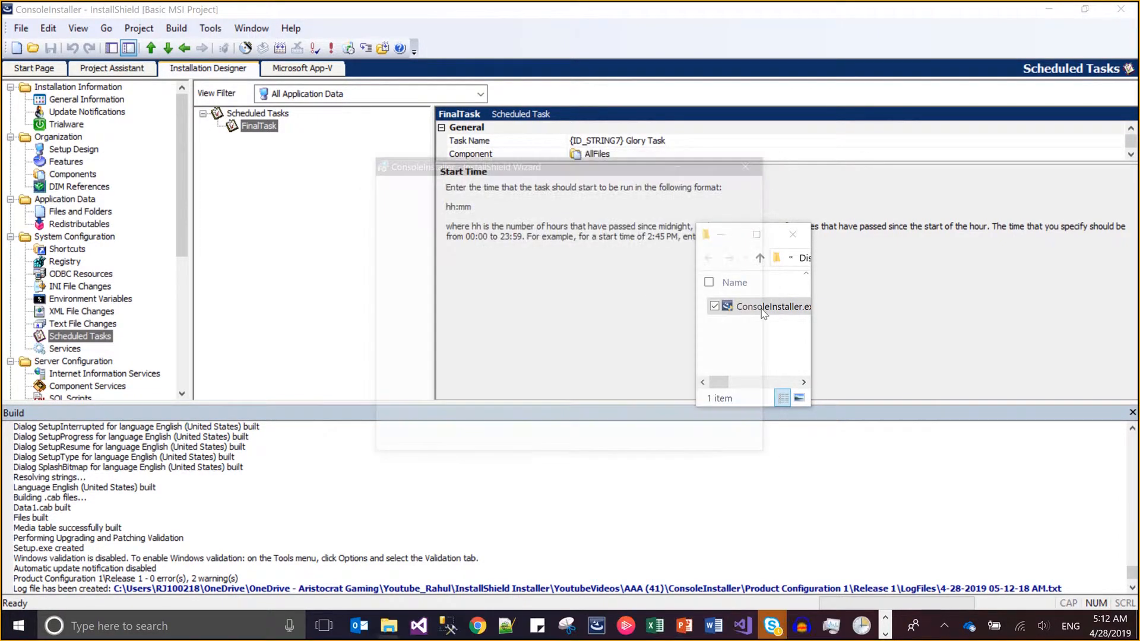
{"action": "key", "text": "Return"}
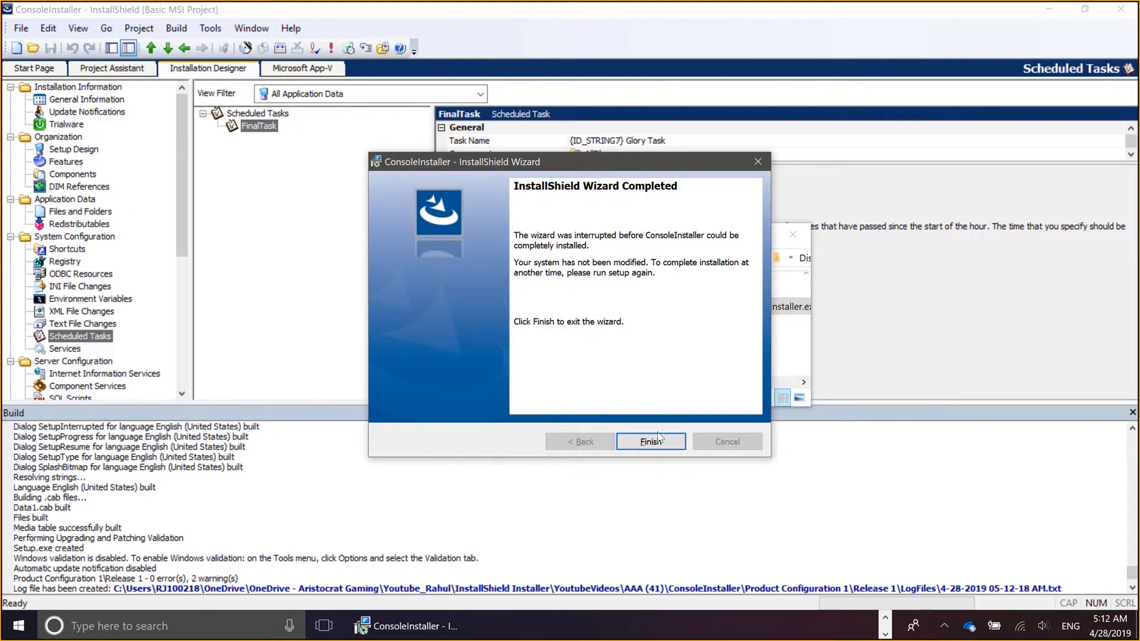
{"action": "left_click", "coordinate": [652, 441]}
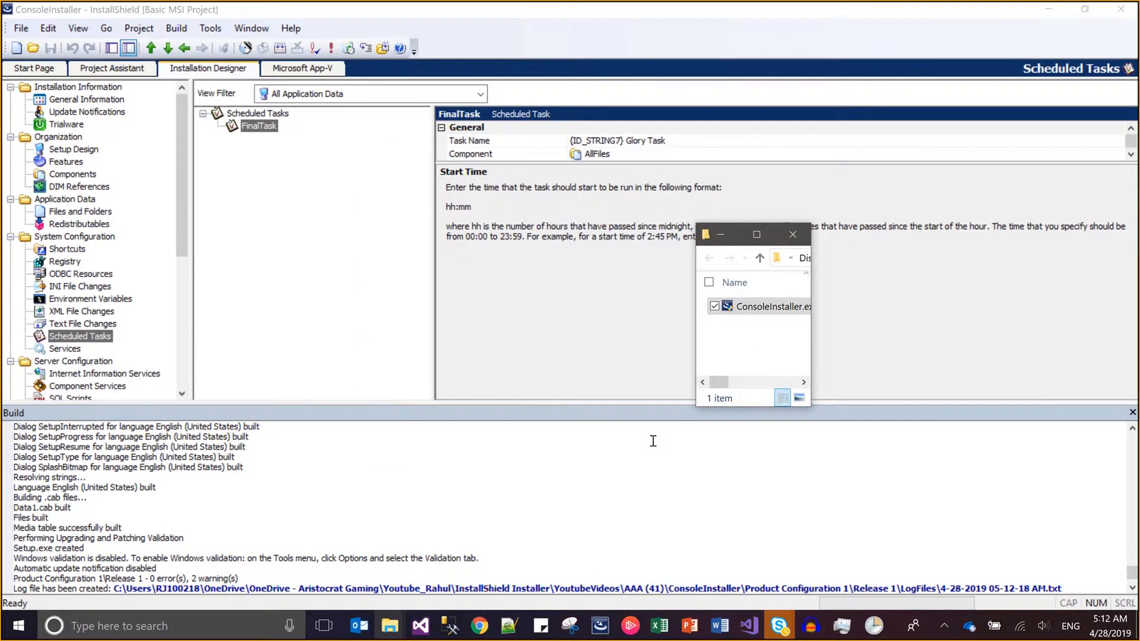
Step: Run the ConsoleInstaller setup again, then check and close Task Scheduler
{"action": "double_click", "coordinate": [735, 311]}
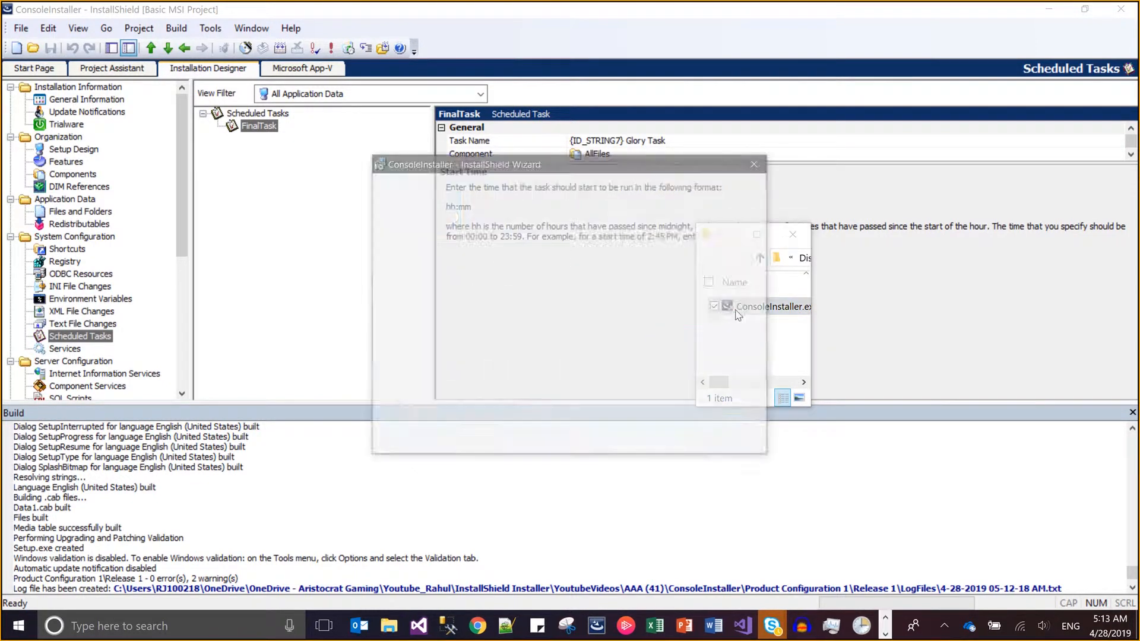
{"action": "key", "text": "Return"}
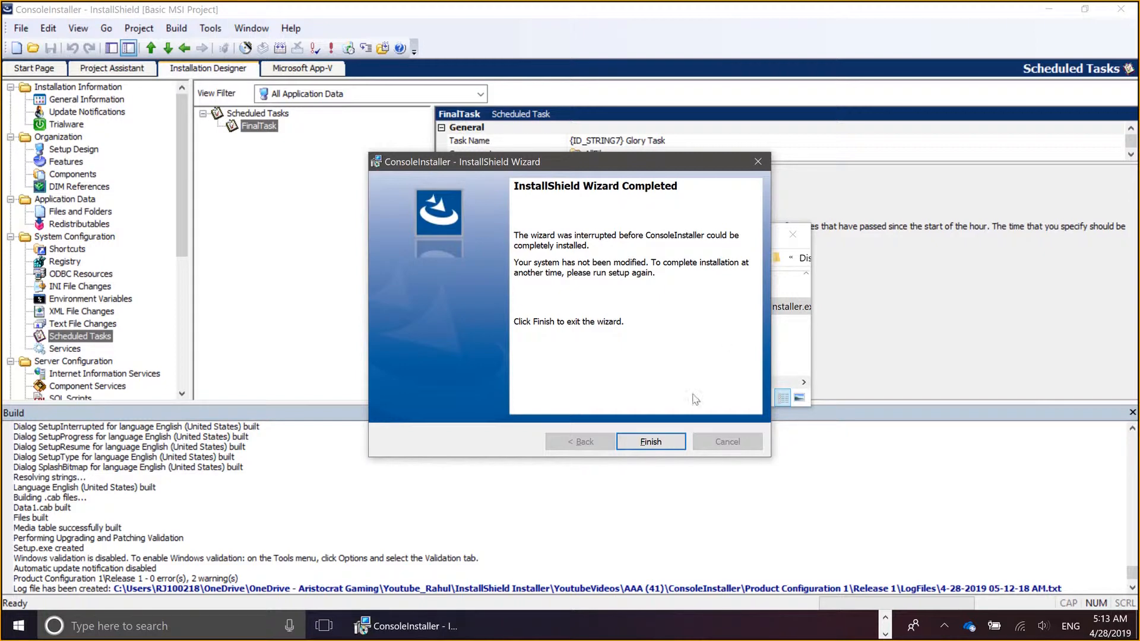
{"action": "left_click", "coordinate": [650, 442]}
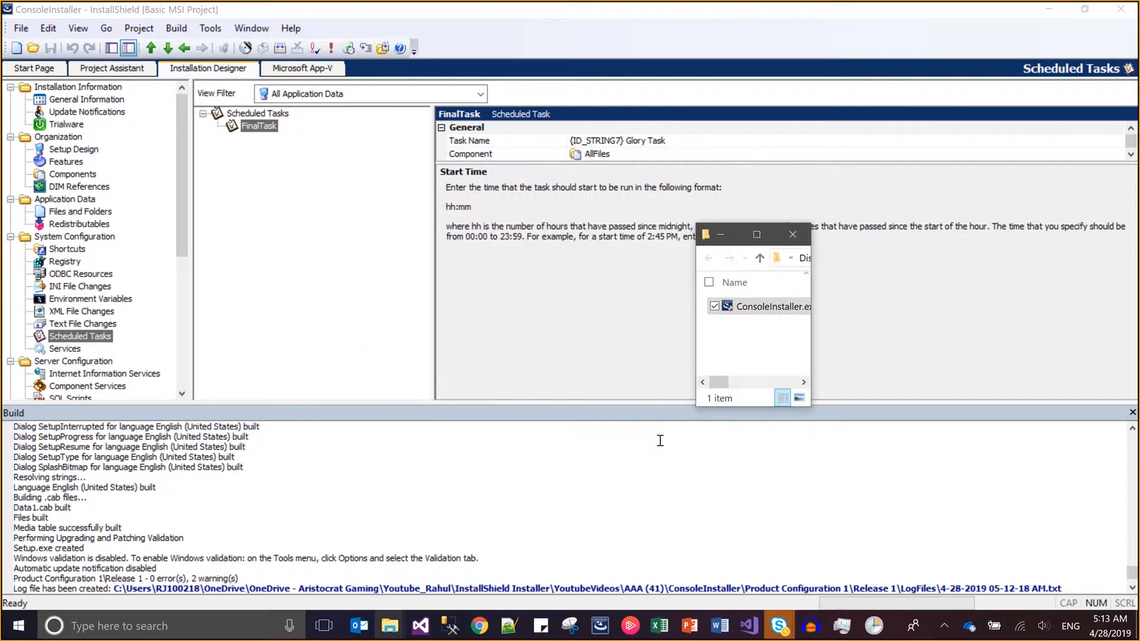
{"action": "left_click", "coordinate": [876, 630]}
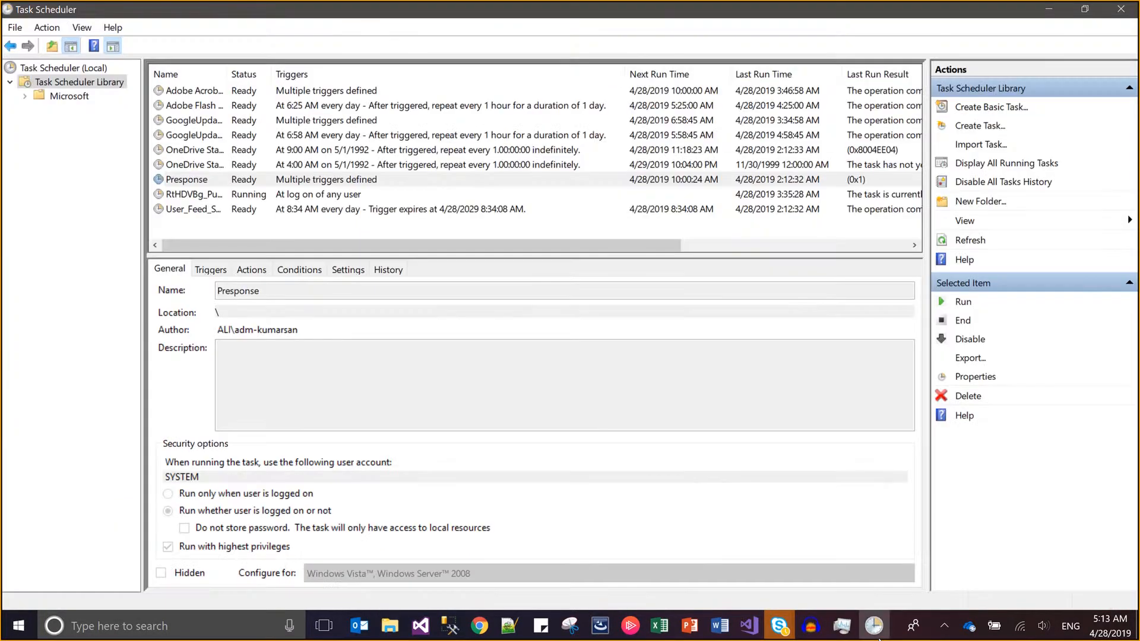
{"action": "left_click", "coordinate": [1128, 14]}
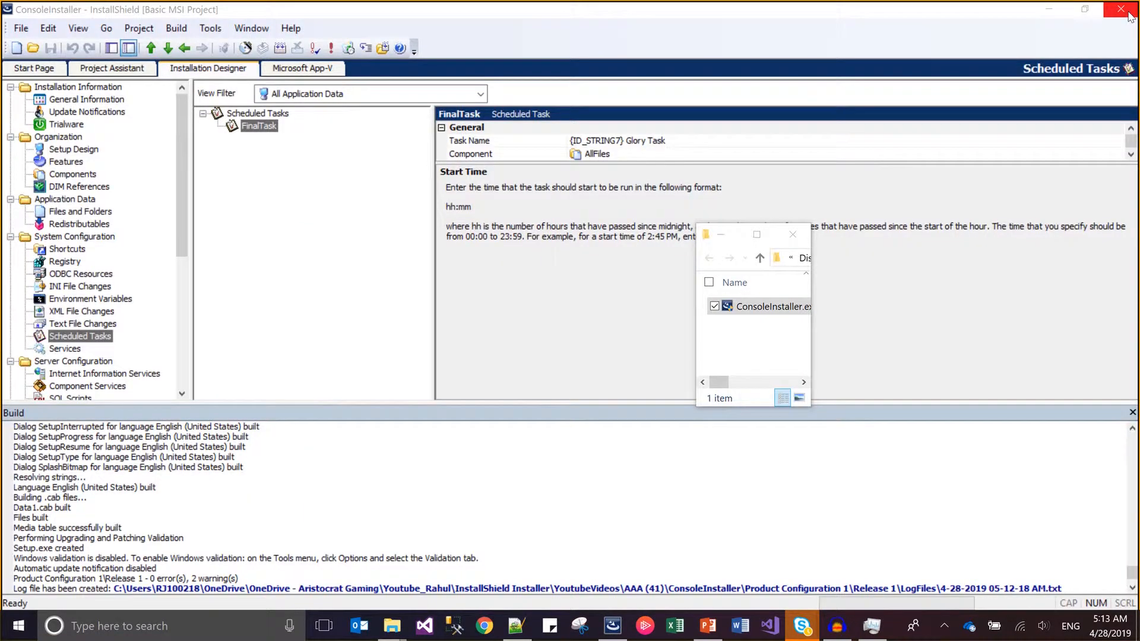
Step: Close the release folder and set the Glory Task's start date to 04/28/2019
{"action": "left_click", "coordinate": [794, 234]}
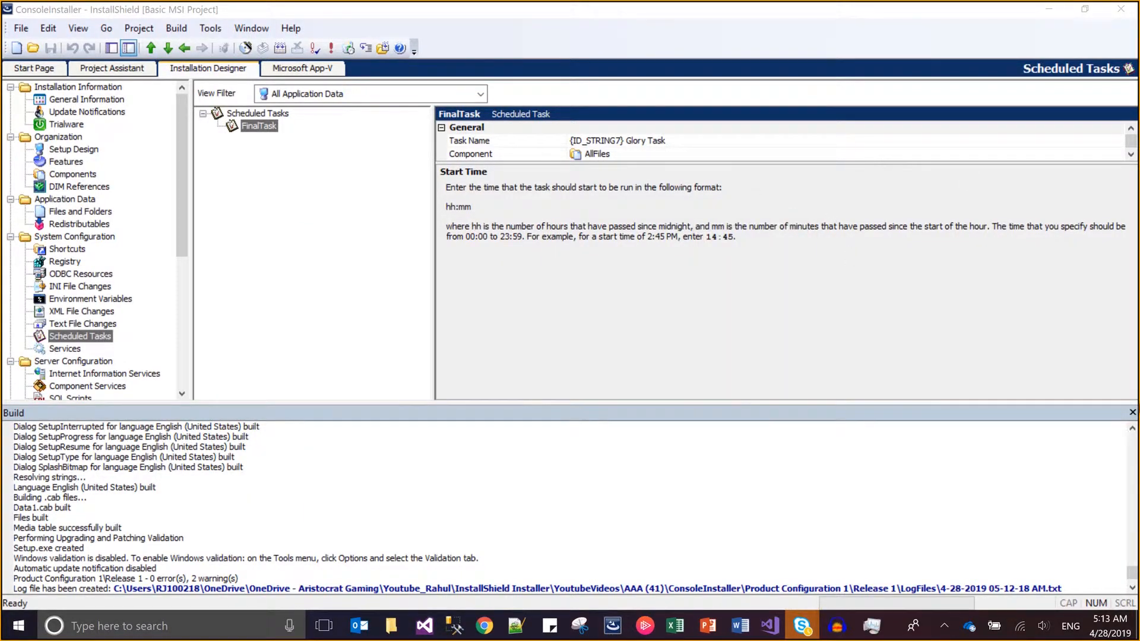
{"action": "left_click", "coordinate": [1132, 412]}
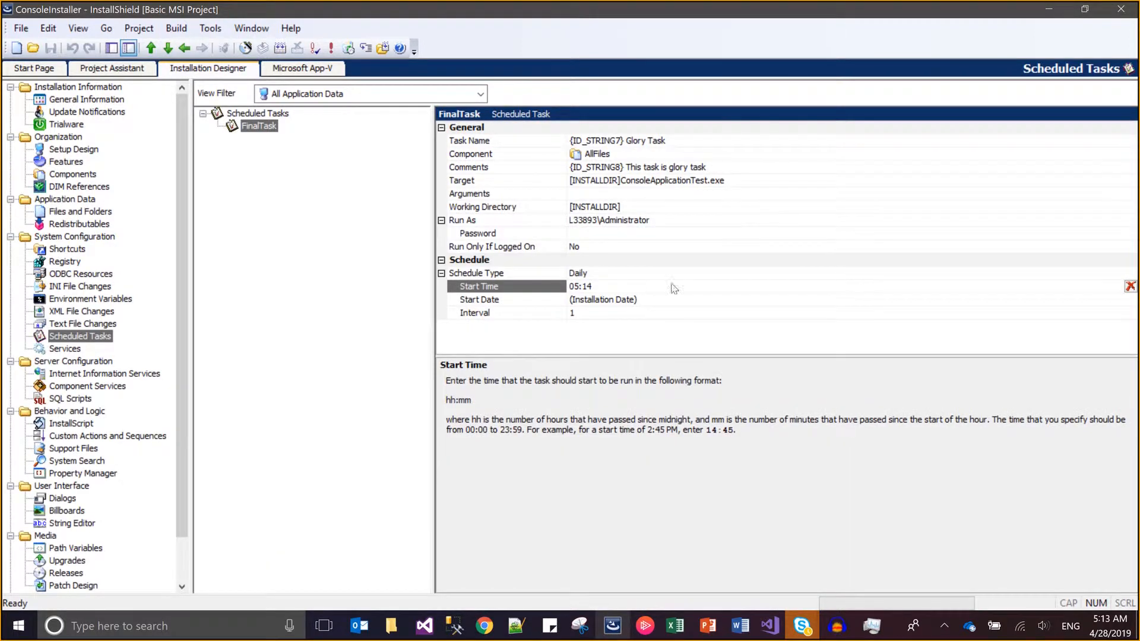
{"action": "left_click", "coordinate": [620, 299]}
{"action": "left_click", "coordinate": [618, 288]}
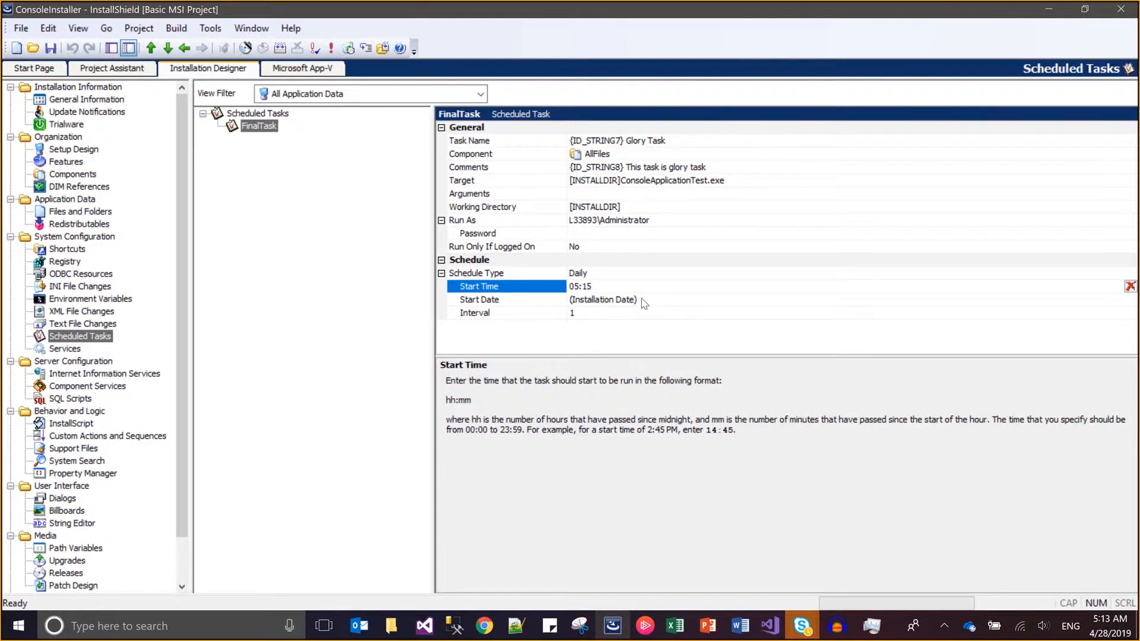
{"action": "left_click", "coordinate": [644, 304]}
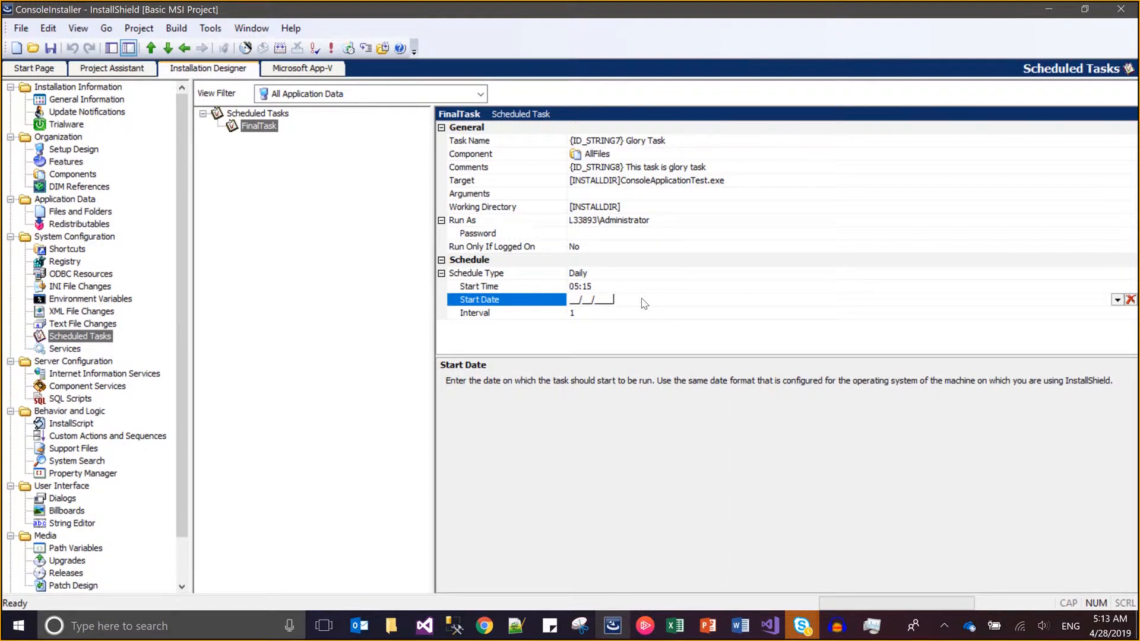
{"action": "left_click", "coordinate": [1116, 300]}
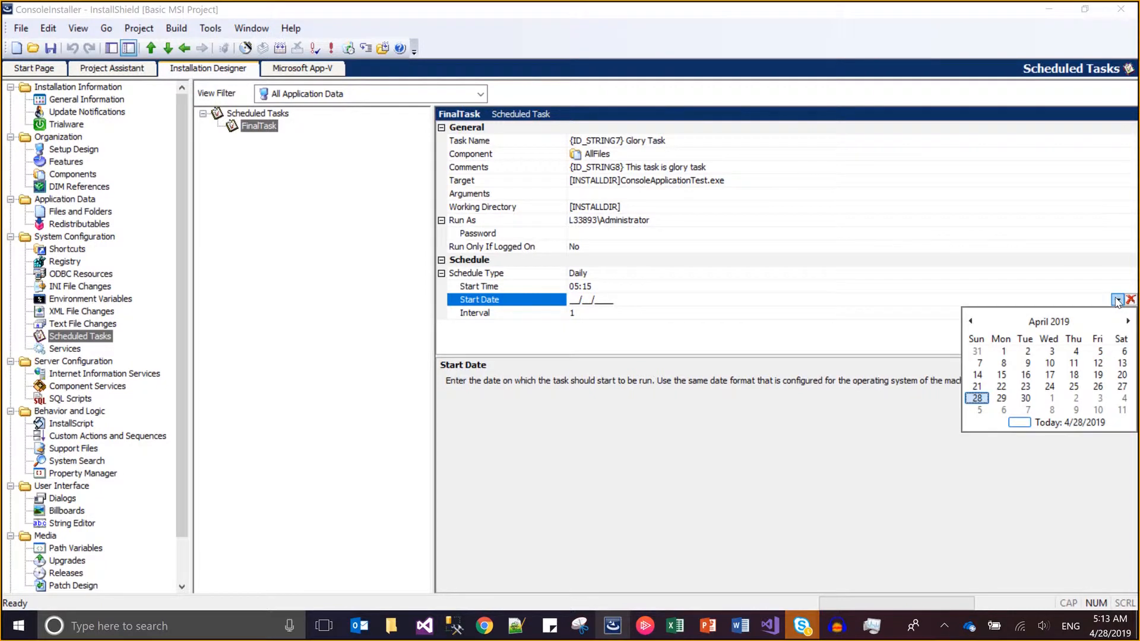
{"action": "left_click", "coordinate": [977, 398]}
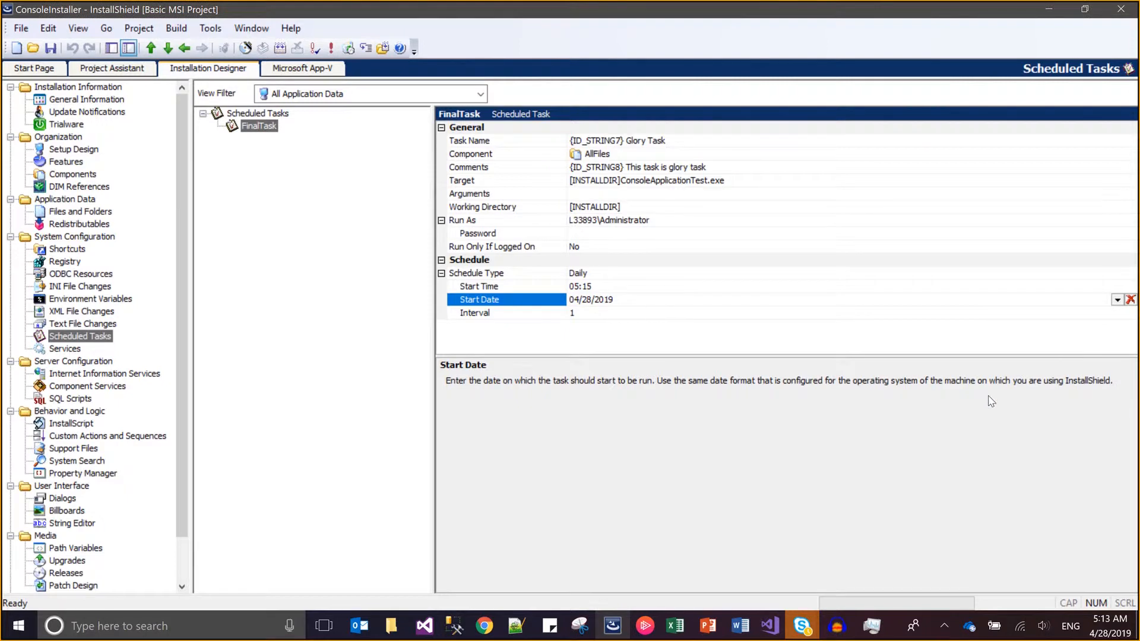
{"action": "left_click", "coordinate": [600, 287]}
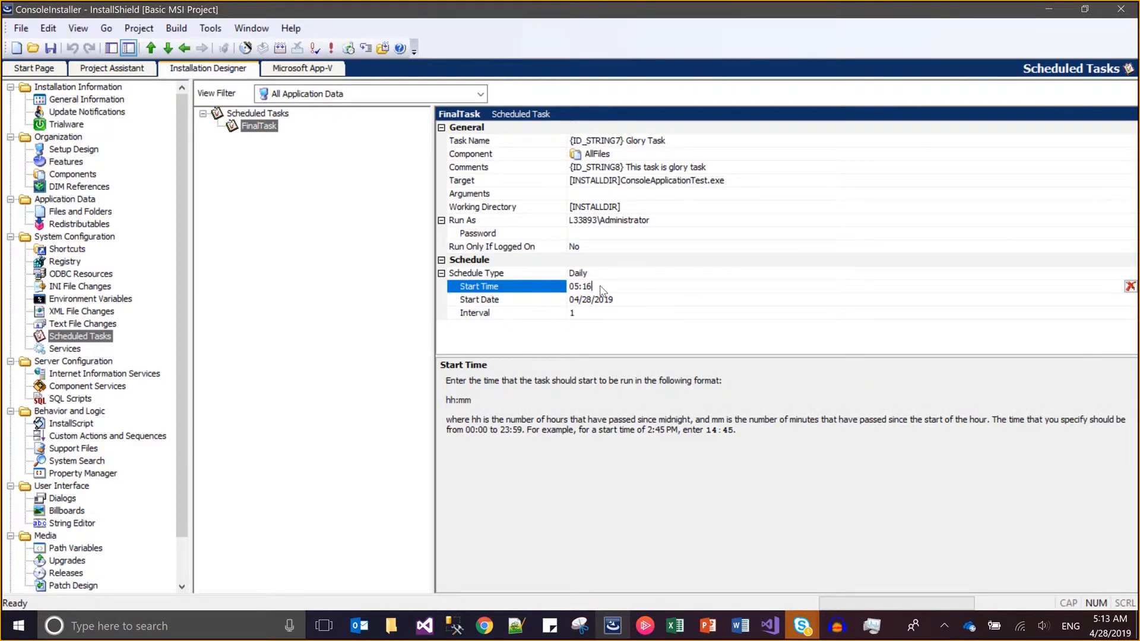
Step: Save, build Release 1 with 0 errors, and launch ConsoleInstaller.exe from the release folder
{"action": "left_click", "coordinate": [46, 51]}
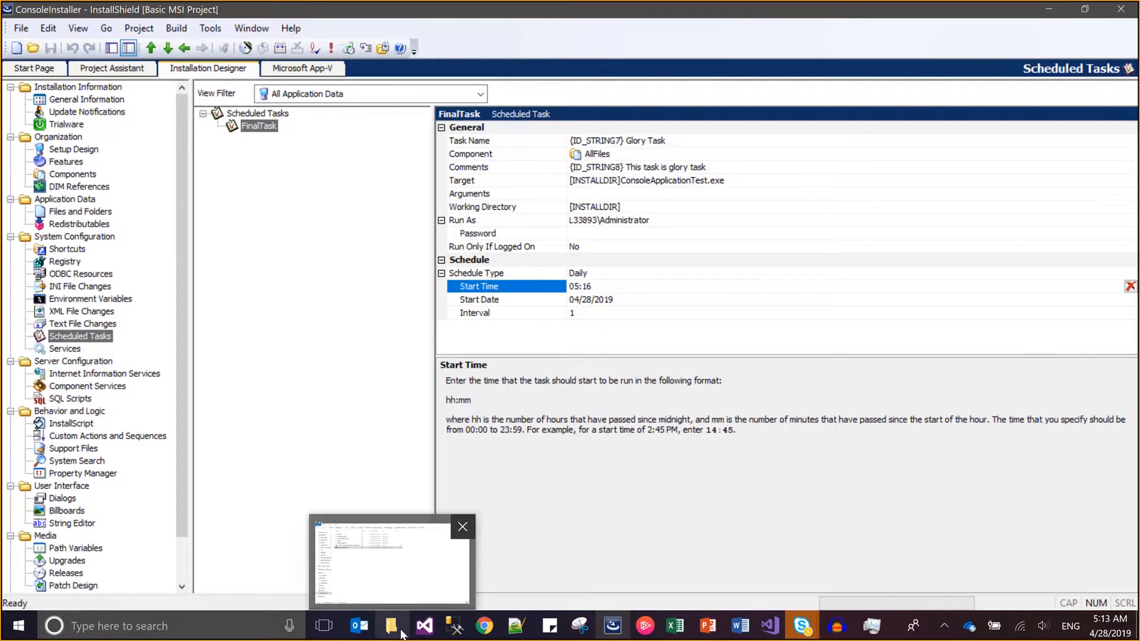
{"action": "left_click", "coordinate": [182, 29]}
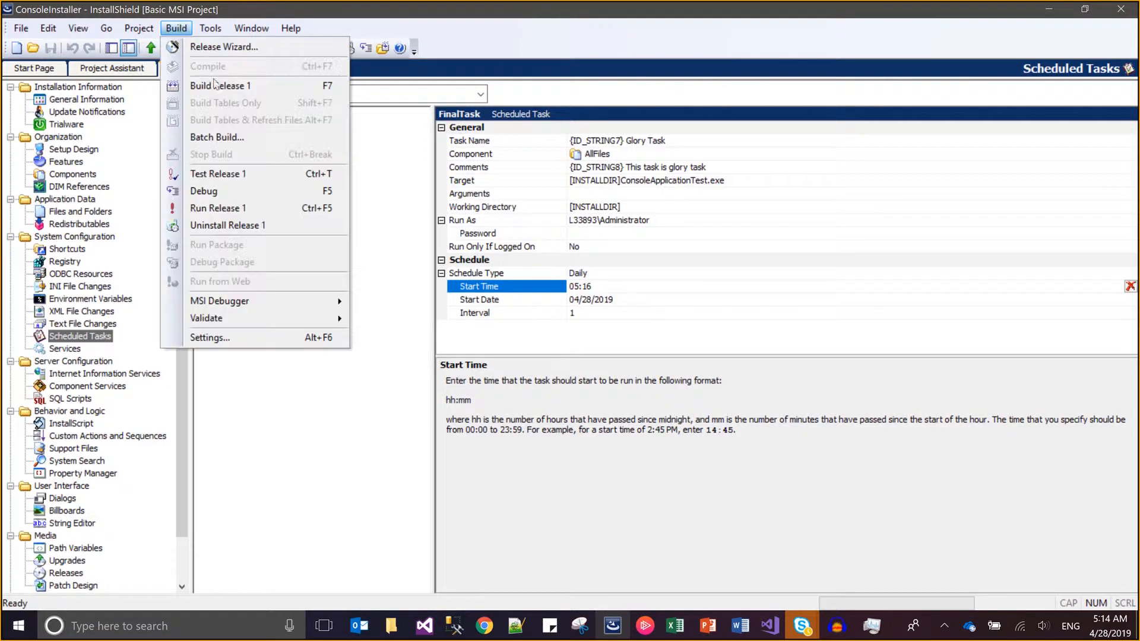
{"action": "left_click", "coordinate": [218, 87]}
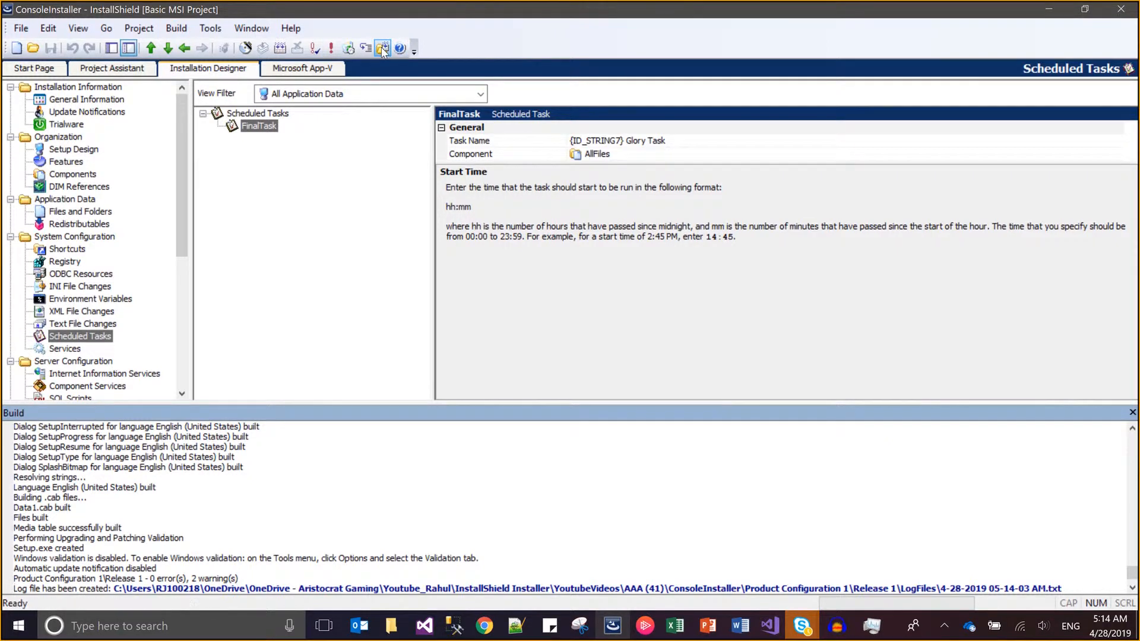
{"action": "left_click", "coordinate": [383, 49]}
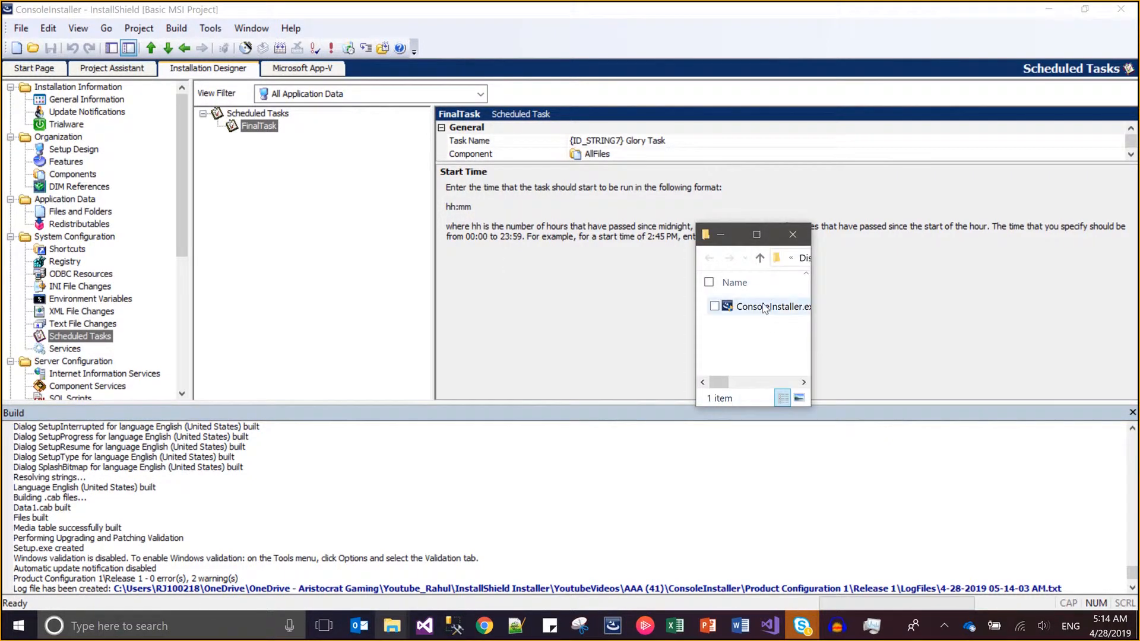
{"action": "left_click", "coordinate": [764, 308]}
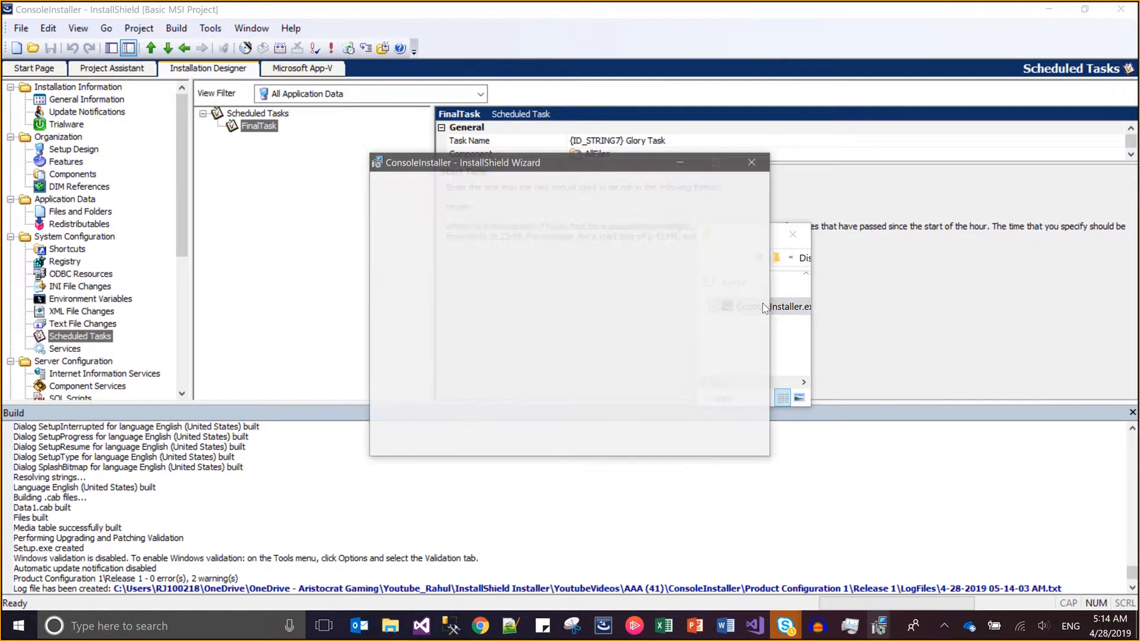
Step: Step through the ConsoleInstaller wizard, accepting the license, then finish and return to InstallShield
{"action": "key", "text": "Return"}
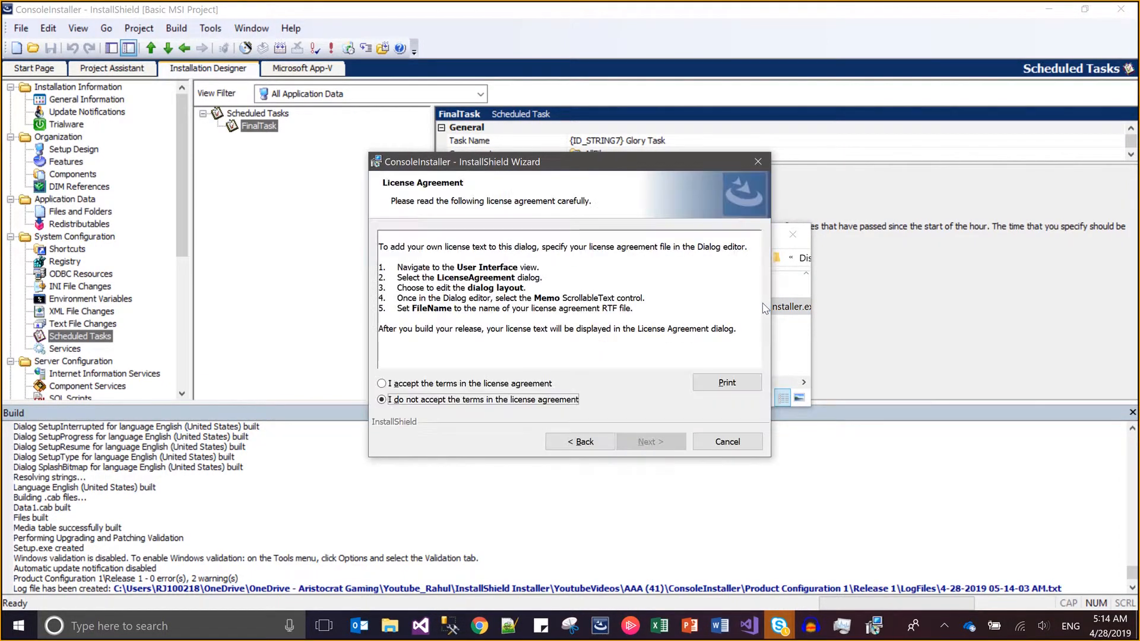
{"action": "key", "text": "alt+a"}
{"action": "key", "text": "Return"}
{"action": "key", "text": "Return"}
{"action": "key", "text": "Return"}
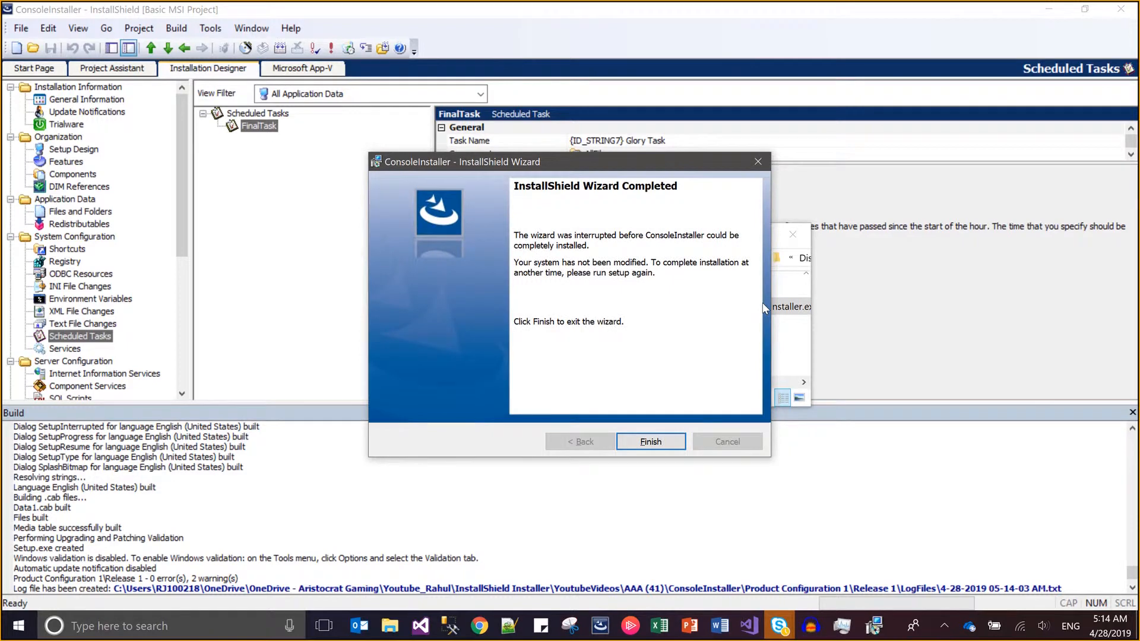
{"action": "left_click", "coordinate": [651, 442]}
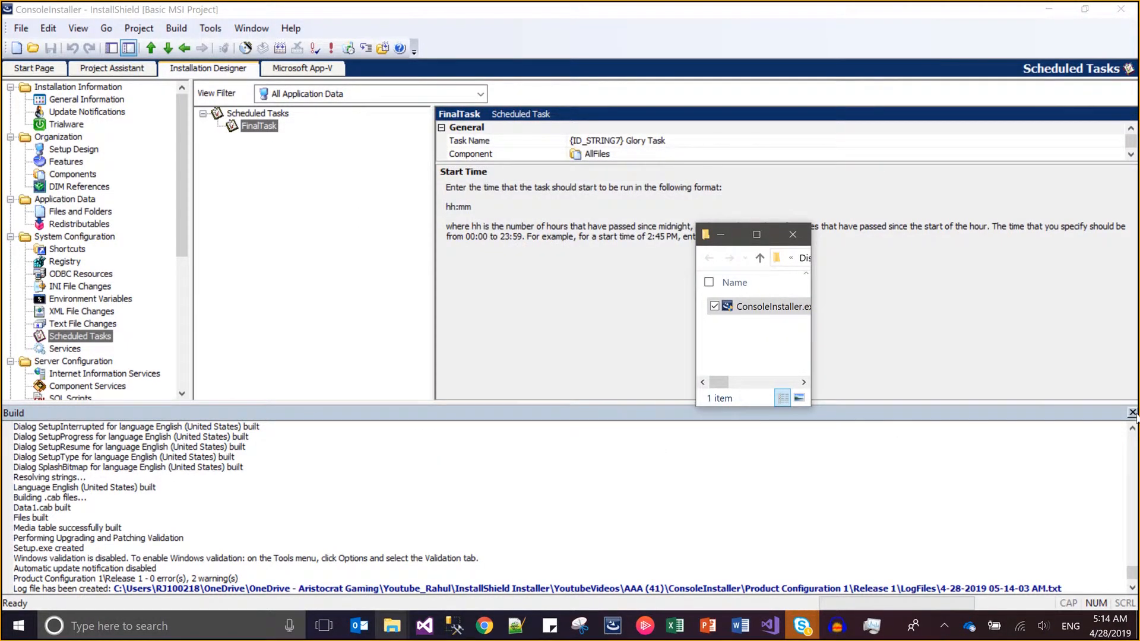
{"action": "left_click", "coordinate": [1133, 412]}
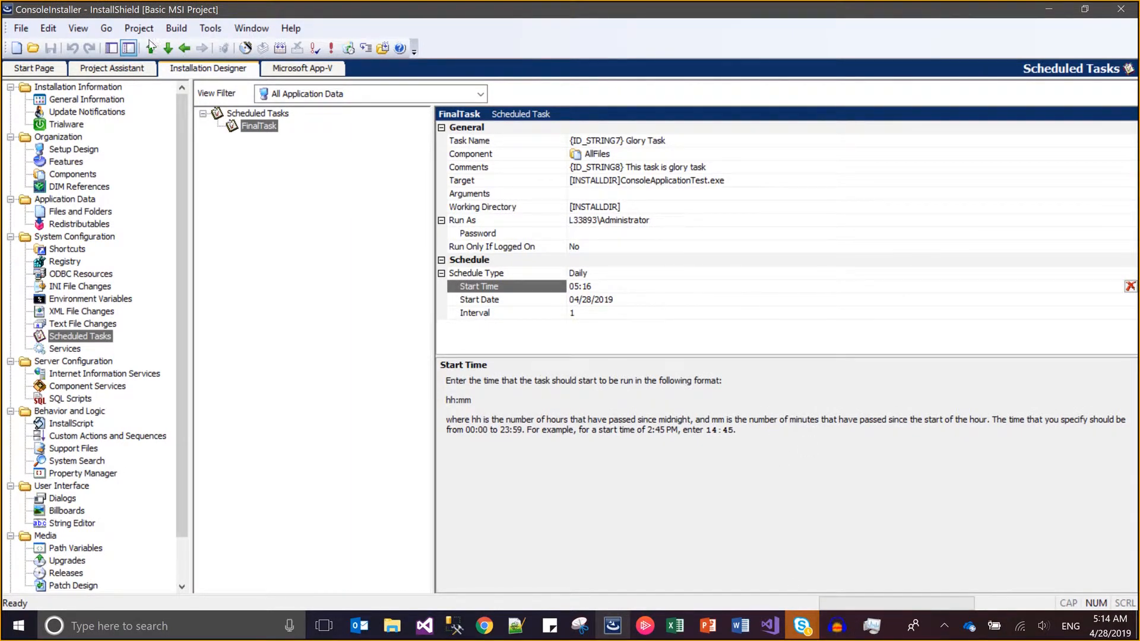
Step: Set Create MSI Logs to Yes in General Information and save the project
{"action": "left_click", "coordinate": [108, 103]}
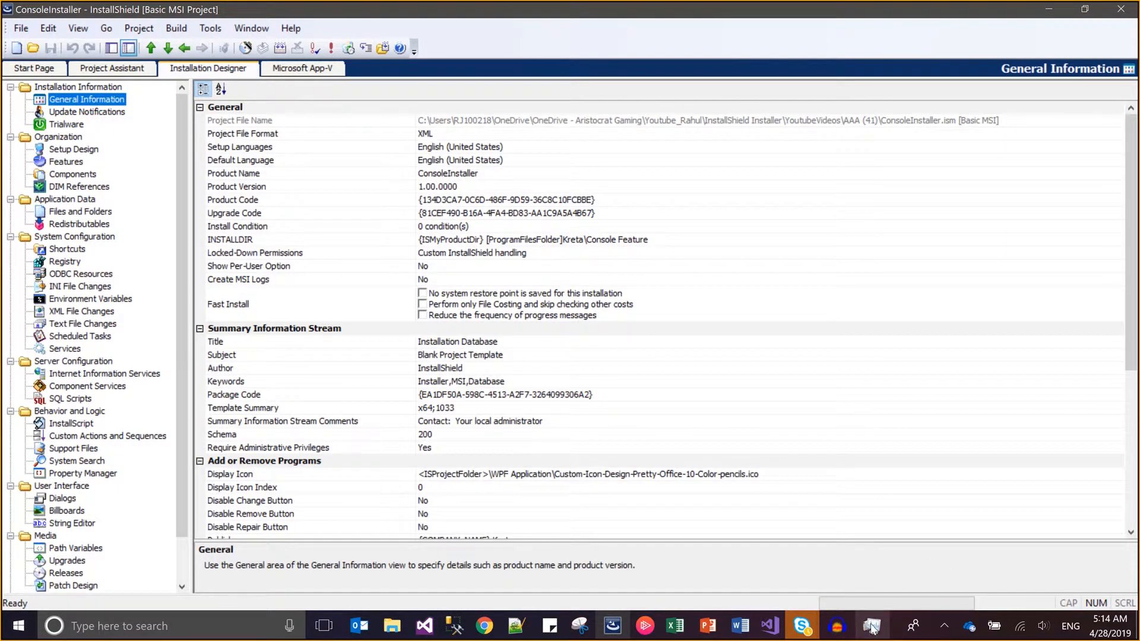
{"action": "left_click", "coordinate": [394, 626]}
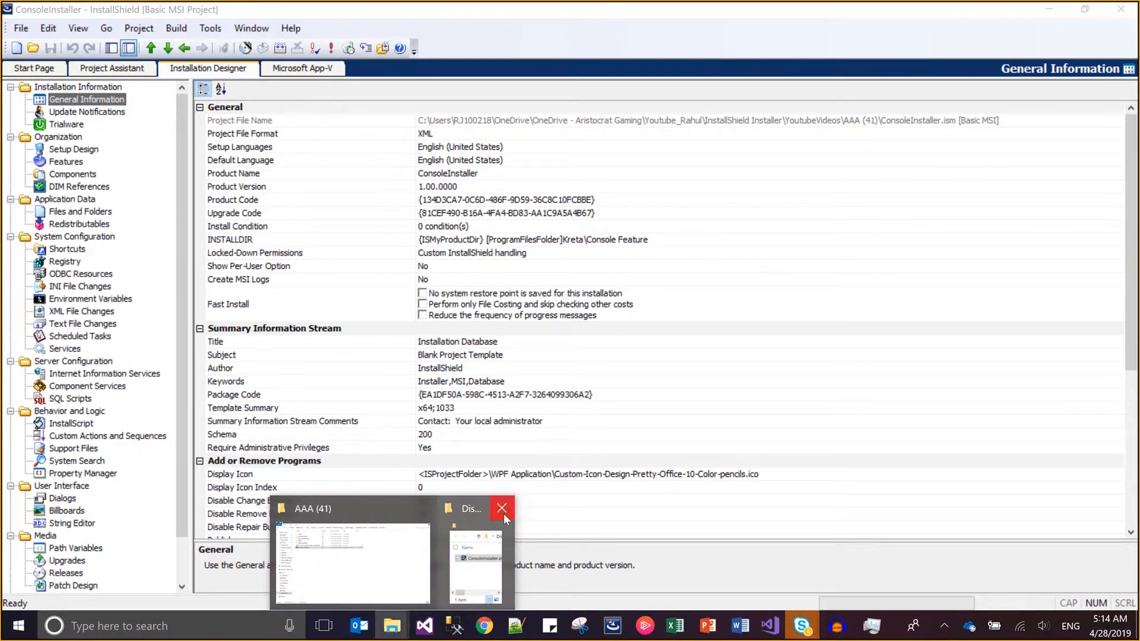
{"action": "left_click", "coordinate": [504, 515]}
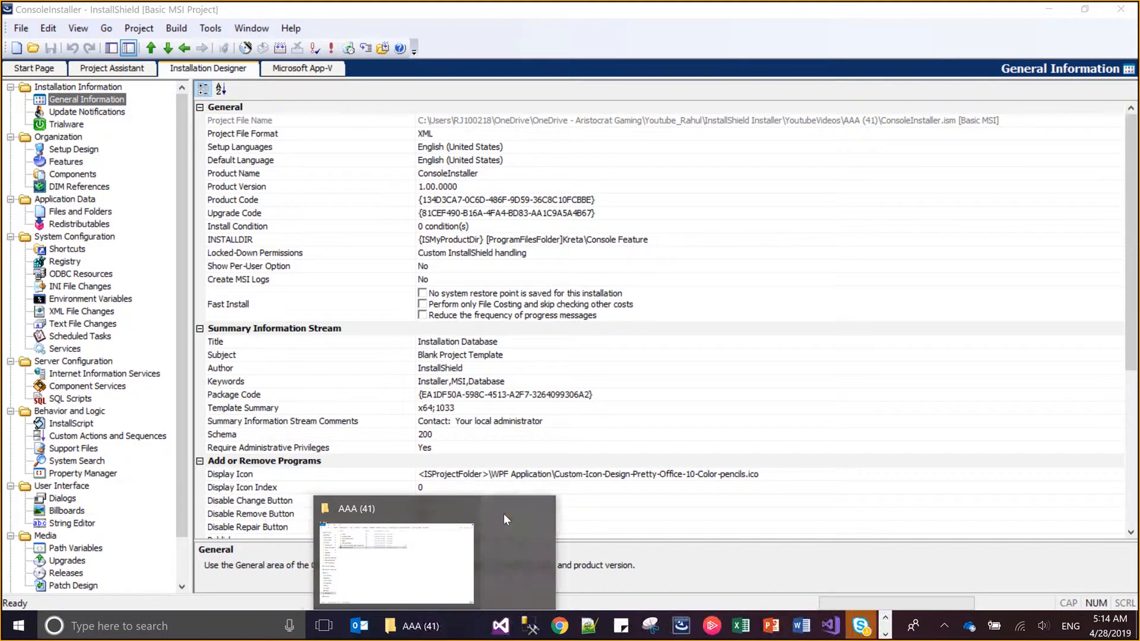
{"action": "left_click", "coordinate": [455, 282]}
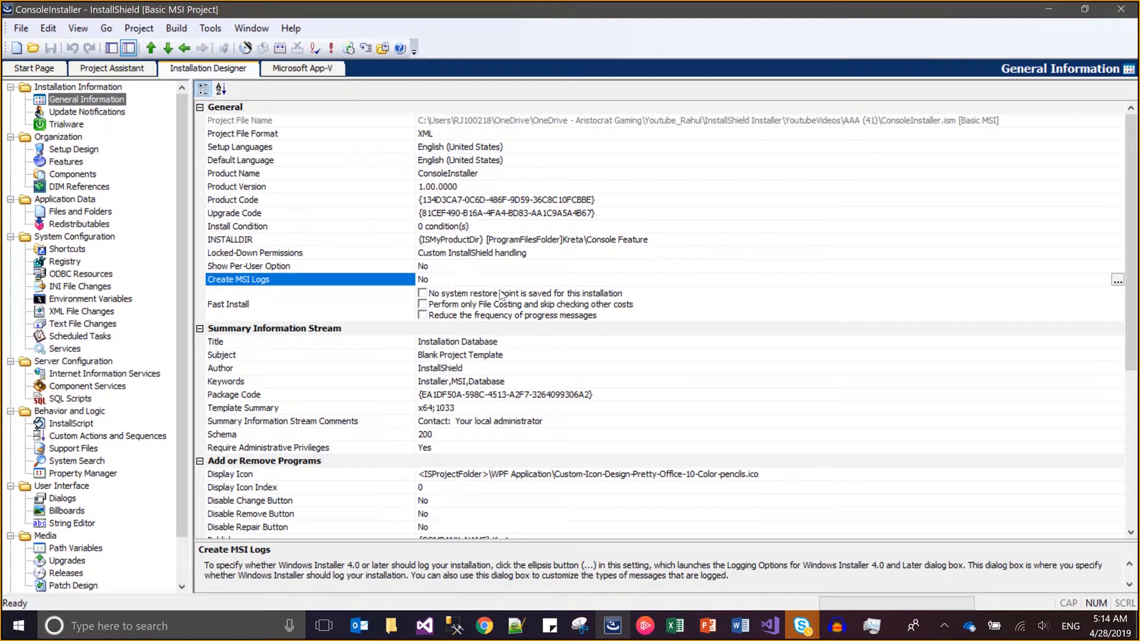
{"action": "left_click", "coordinate": [1116, 280]}
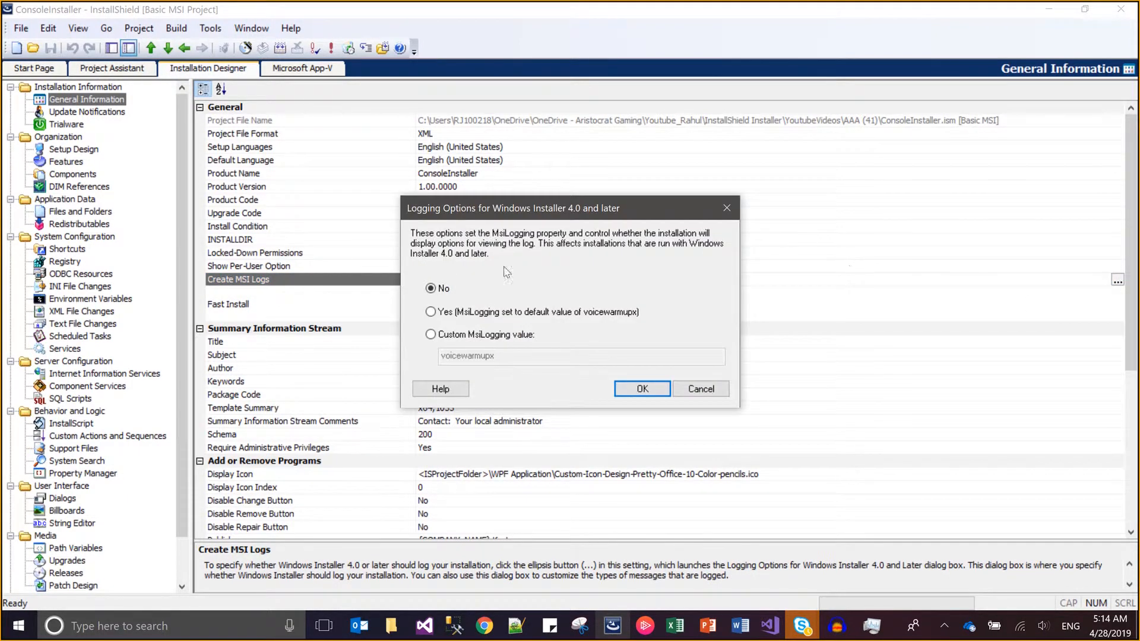
{"action": "left_click", "coordinate": [478, 318]}
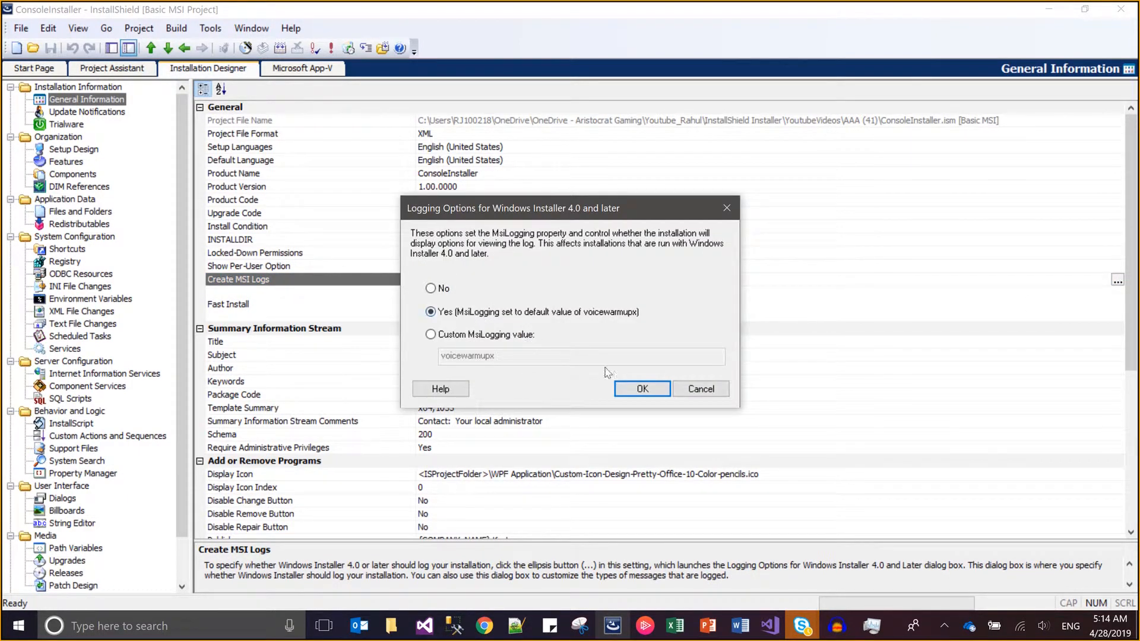
{"action": "left_click", "coordinate": [642, 389]}
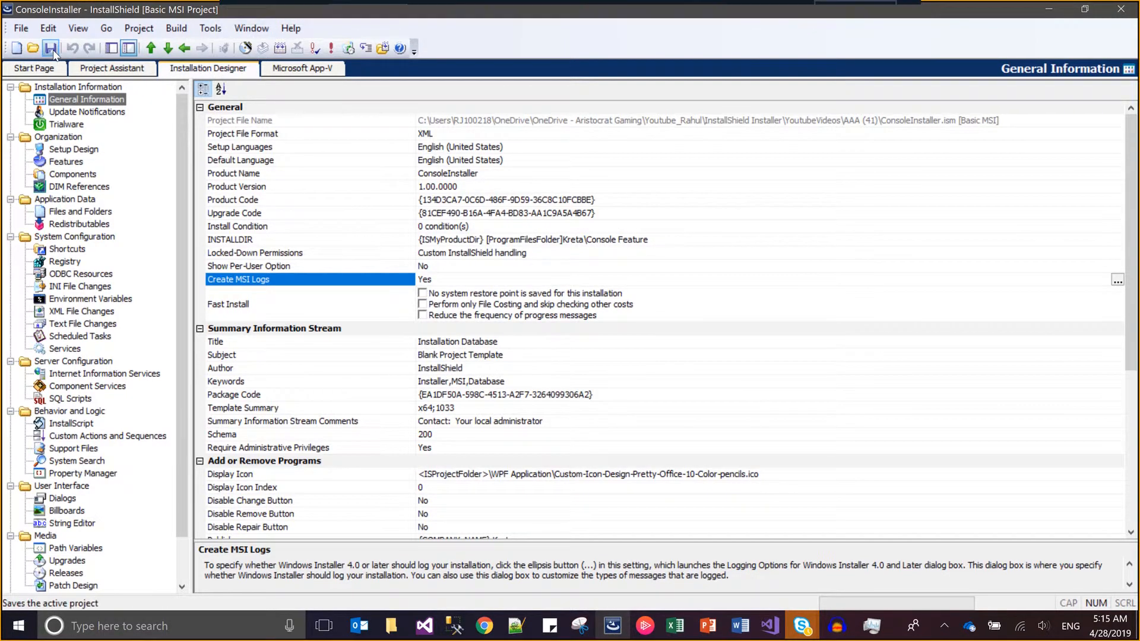
{"action": "left_click", "coordinate": [51, 48]}
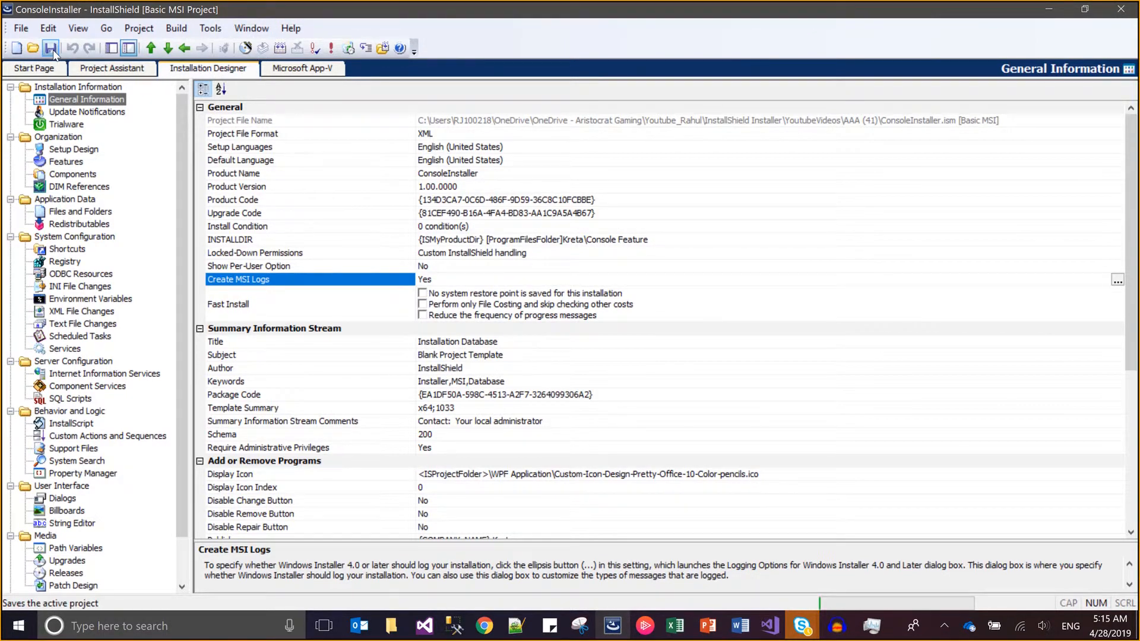
Step: Run Release 1 from the Build menu, reaching the rebuild prompt
{"action": "left_click", "coordinate": [176, 28]}
{"action": "left_click", "coordinate": [210, 209]}
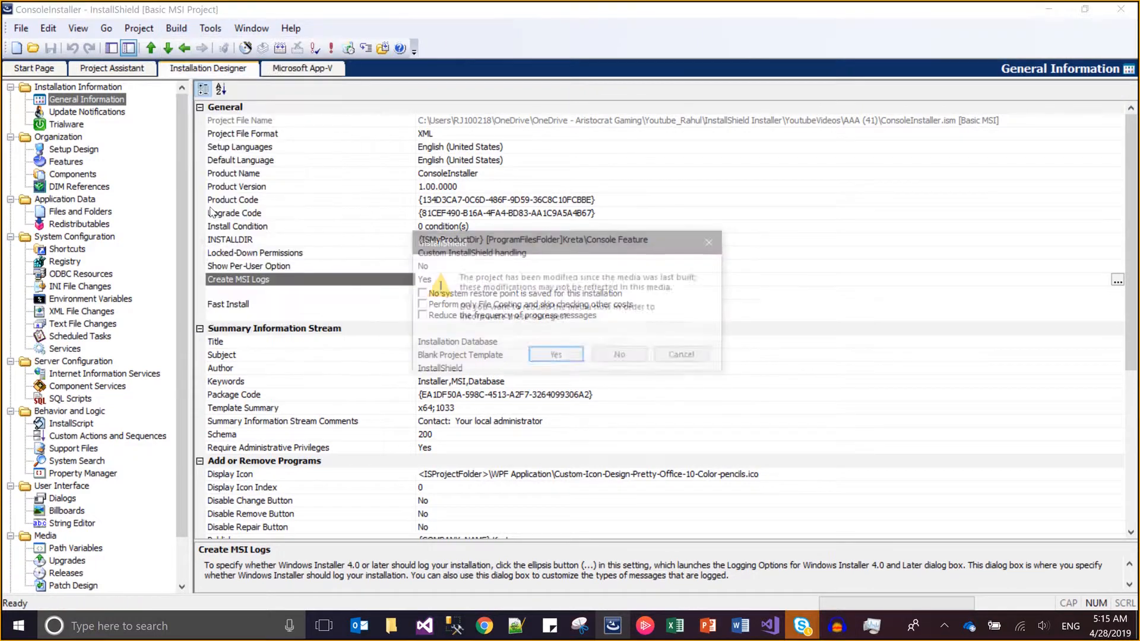
{"action": "key", "text": "Tab"}
{"action": "key", "text": "Tab"}
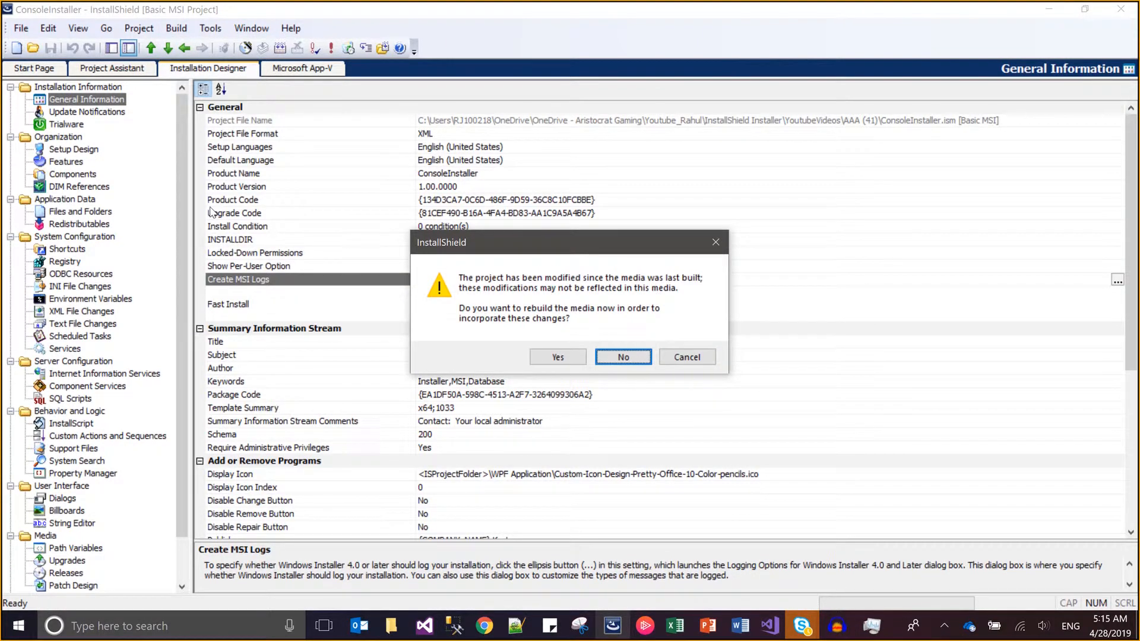
Step: Rebuild the media, run the setup, and finish with Show the Windows Installer log ticked
{"action": "key", "text": "shift+Tab"}
{"action": "key", "text": "Return"}
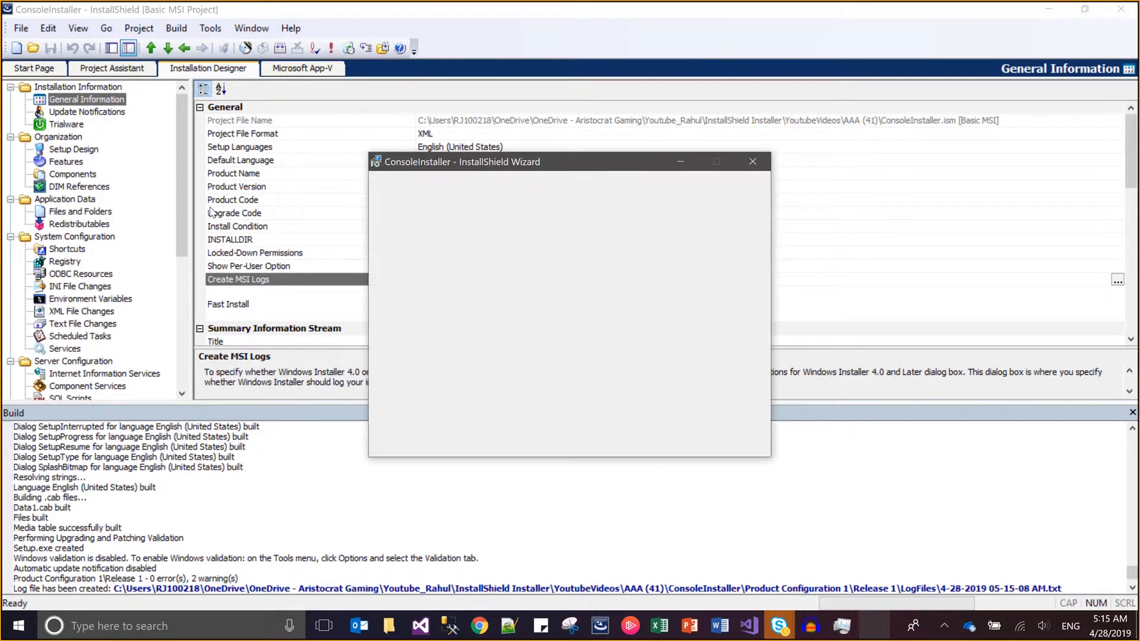
{"action": "key", "text": "Return"}
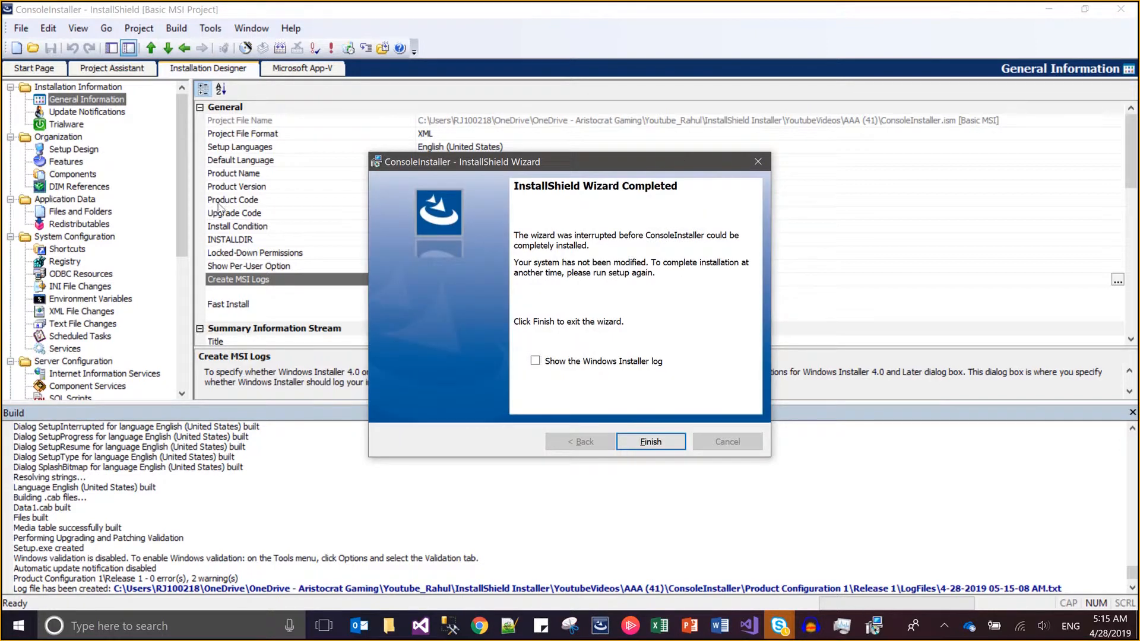
{"action": "left_click", "coordinate": [534, 361]}
{"action": "left_click", "coordinate": [632, 443]}
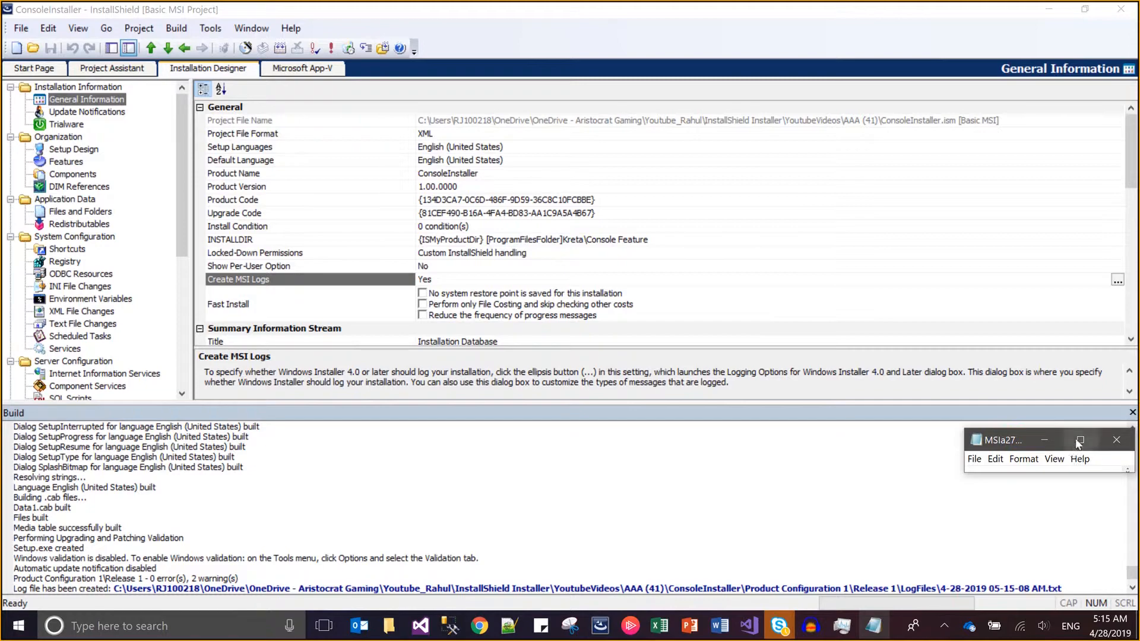
Step: Maximize the MSI log in Notepad and search it for 'rollback'
{"action": "left_click", "coordinate": [1080, 440]}
{"action": "key", "text": "ctrl+f"}
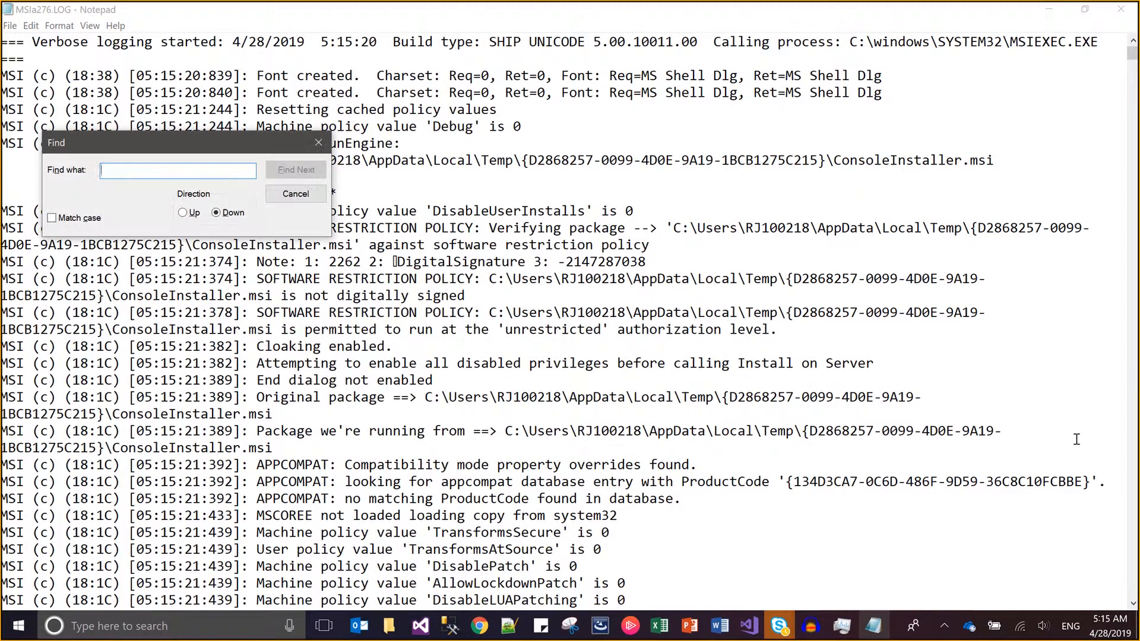
{"action": "type", "text": "rollback"}
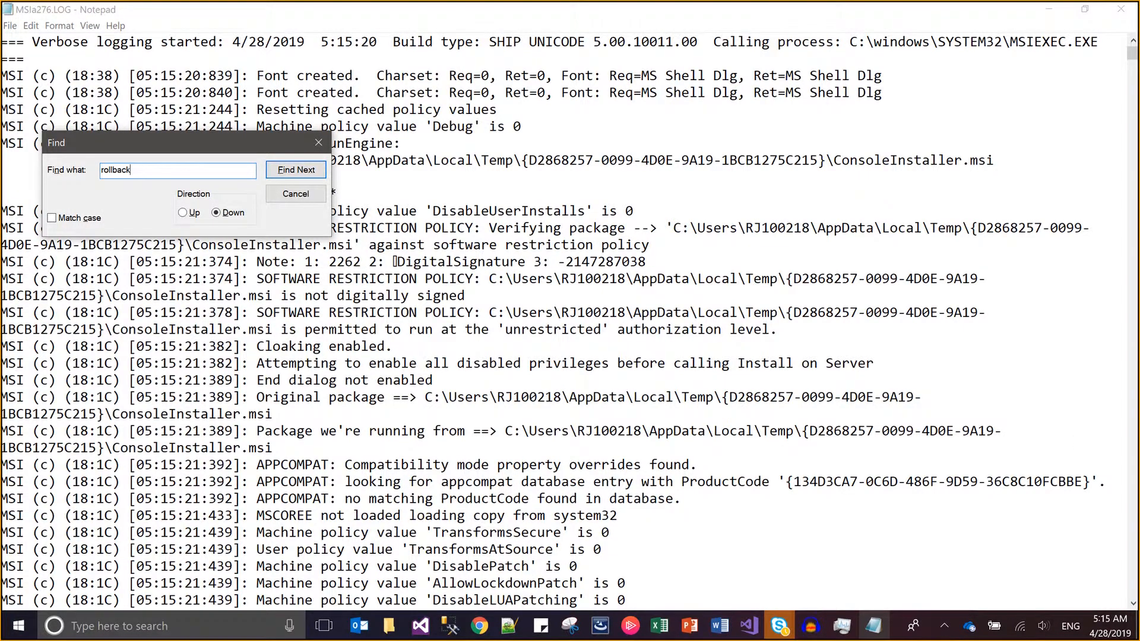
{"action": "key", "text": "Return"}
{"action": "key", "text": "Return"}
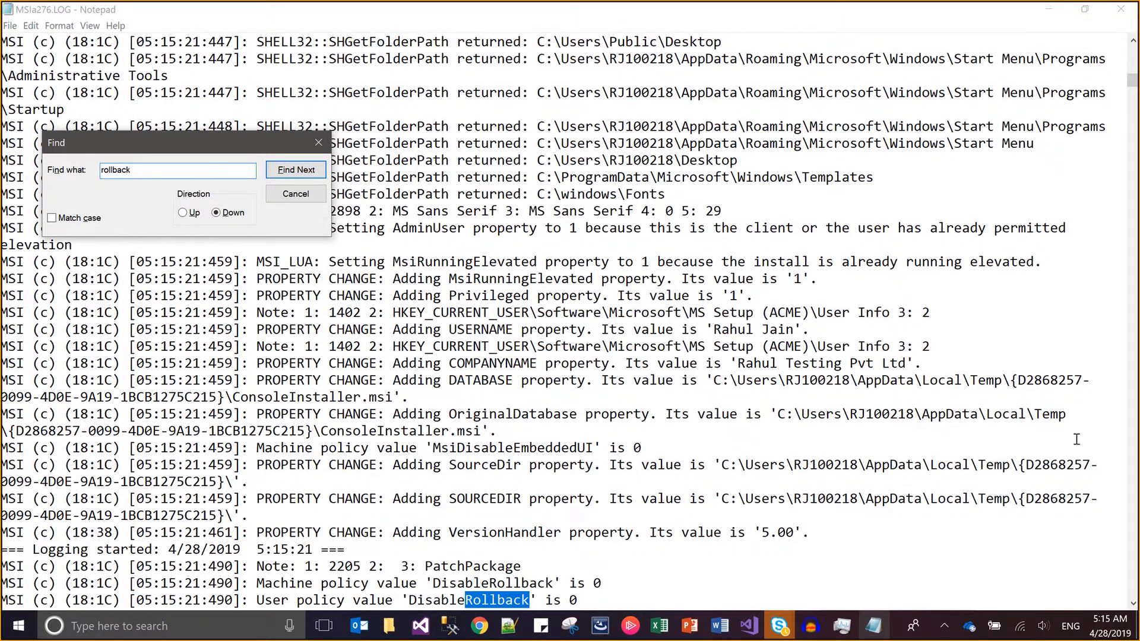
{"action": "key", "text": "Return"}
{"action": "key", "text": "Return"}
{"action": "key", "text": "Return"}
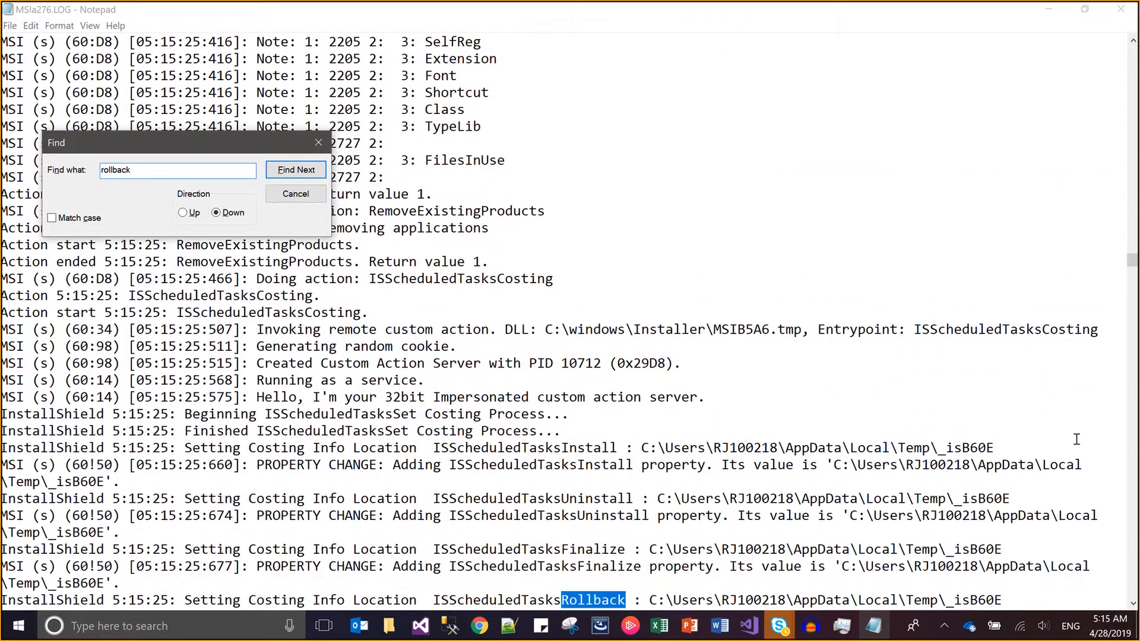
{"action": "key", "text": "Escape"}
Step: Read down through the install log entries, then page back up
{"action": "key", "text": "Down"}
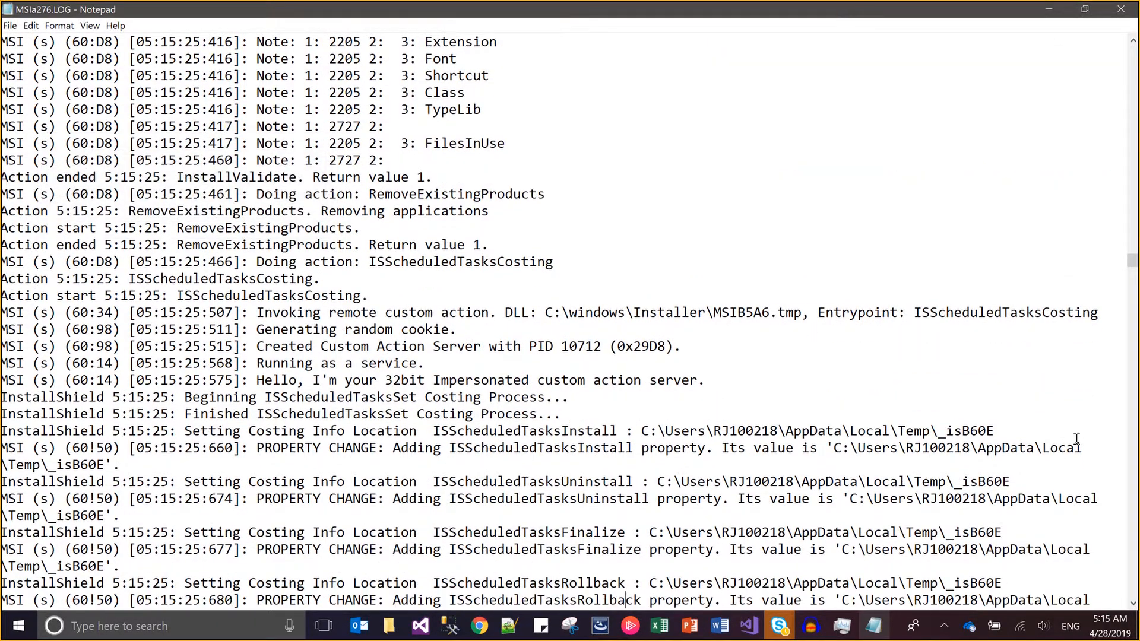
{"action": "key", "text": "Down"}
{"action": "key", "text": "Down"}
{"action": "key", "text": "Down"}
{"action": "key", "text": "Down"}
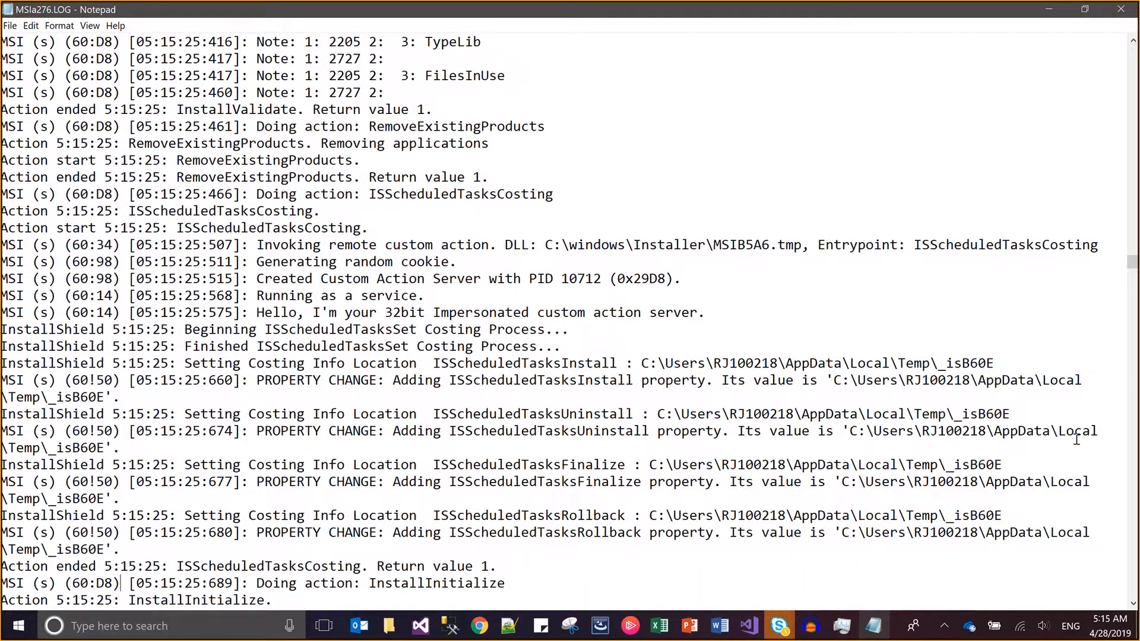
{"action": "key", "text": "Down"}
{"action": "key", "text": "Down"}
{"action": "key", "text": "Down"}
{"action": "key", "text": "Down"}
{"action": "key", "text": "Down"}
{"action": "key", "text": "Down"}
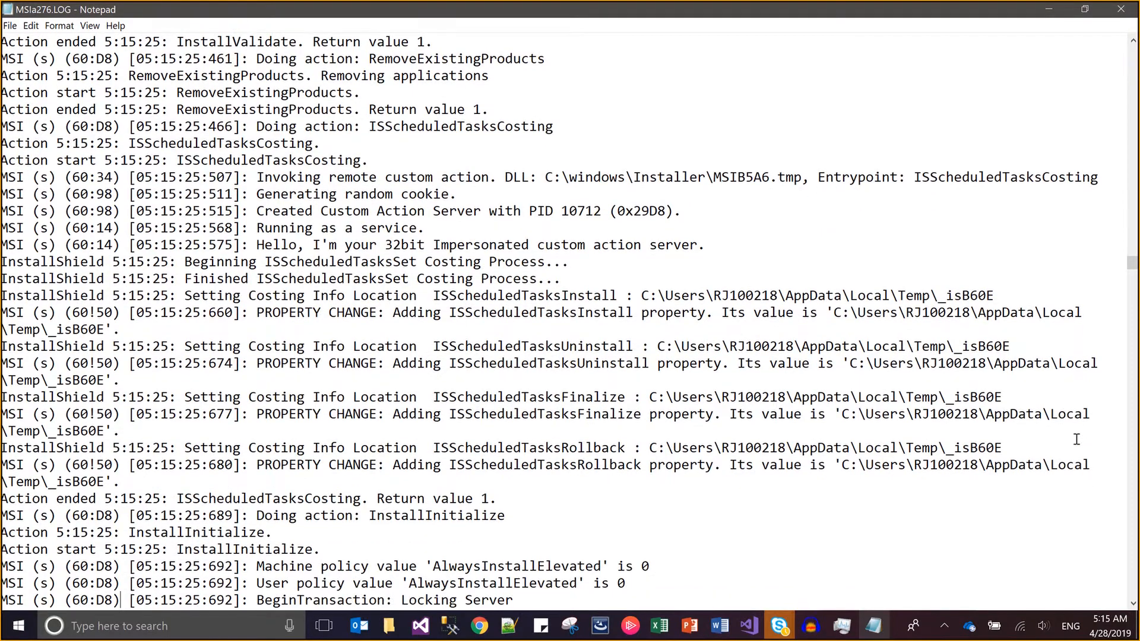
{"action": "key", "text": "Down"}
{"action": "key", "text": "Down"}
{"action": "key", "text": "Down"}
{"action": "key", "text": "Down"}
{"action": "key", "text": "Down"}
{"action": "key", "text": "Down"}
{"action": "key", "text": "Down"}
{"action": "key", "text": "Down"}
{"action": "key", "text": "Down"}
{"action": "key", "text": "Down"}
{"action": "key", "text": "Down"}
{"action": "key", "text": "Down"}
{"action": "key", "text": "Down"}
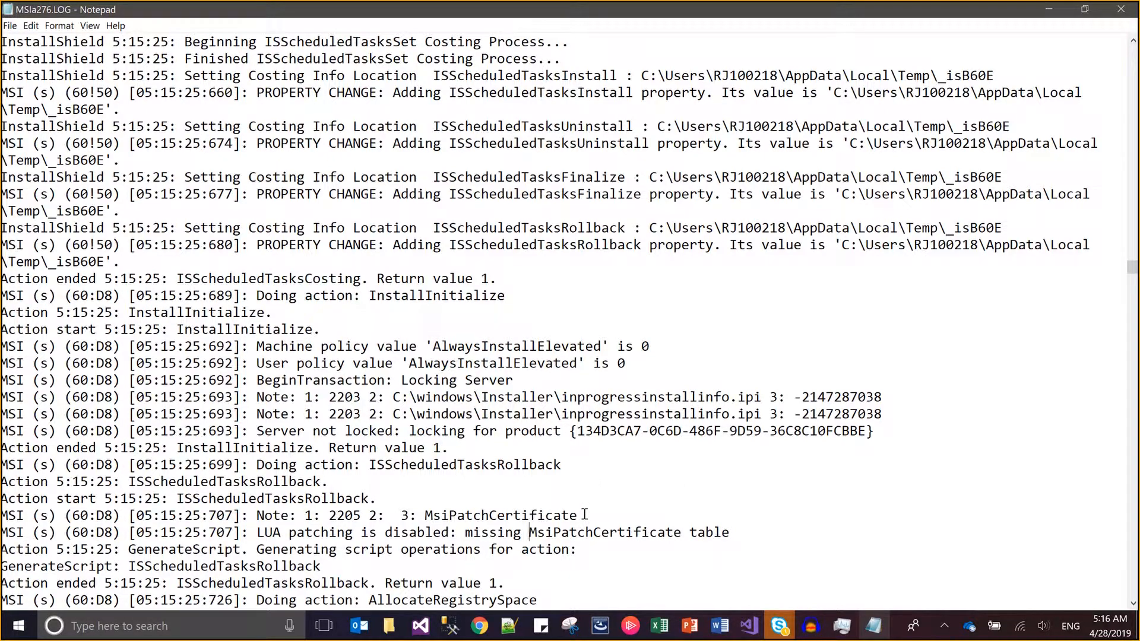
{"action": "key", "text": "Down"}
{"action": "key", "text": "Down"}
{"action": "key", "text": "Down"}
{"action": "key", "text": "Down"}
{"action": "key", "text": "Down"}
{"action": "key", "text": "Down"}
{"action": "key", "text": "Down"}
{"action": "key", "text": "Down"}
{"action": "key", "text": "Down"}
{"action": "key", "text": "Down"}
{"action": "key", "text": "Down"}
{"action": "key", "text": "Down"}
{"action": "key", "text": "Down"}
{"action": "key", "text": "Down"}
{"action": "key", "text": "Down"}
{"action": "key", "text": "Down"}
{"action": "key", "text": "Down"}
{"action": "key", "text": "Down"}
{"action": "key", "text": "Down"}
{"action": "key", "text": "Down"}
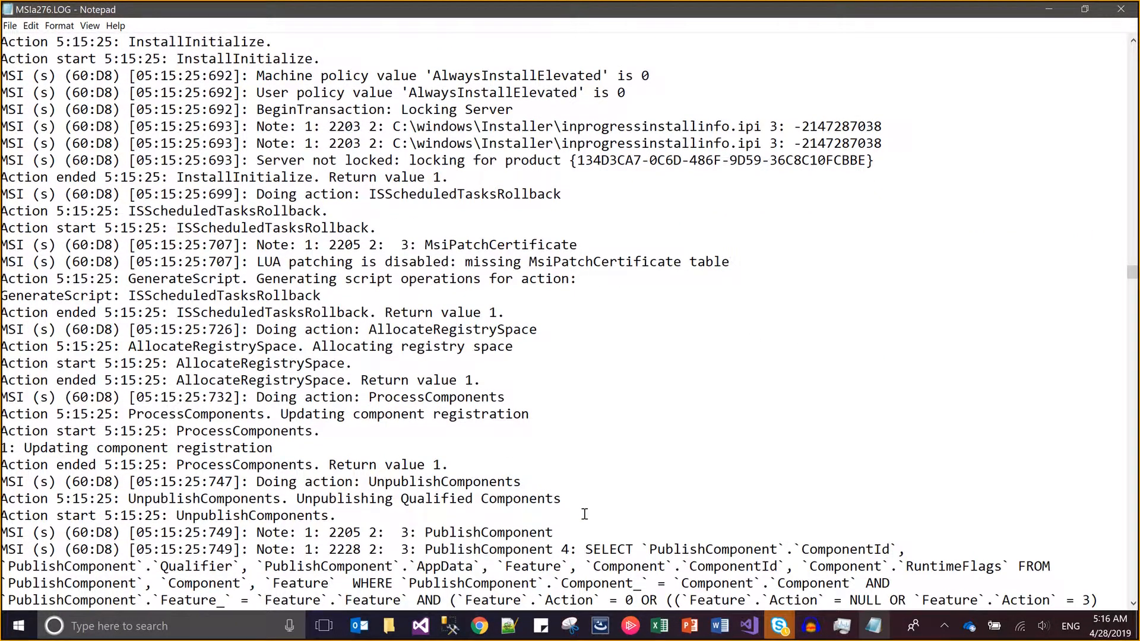
{"action": "key", "text": "Down"}
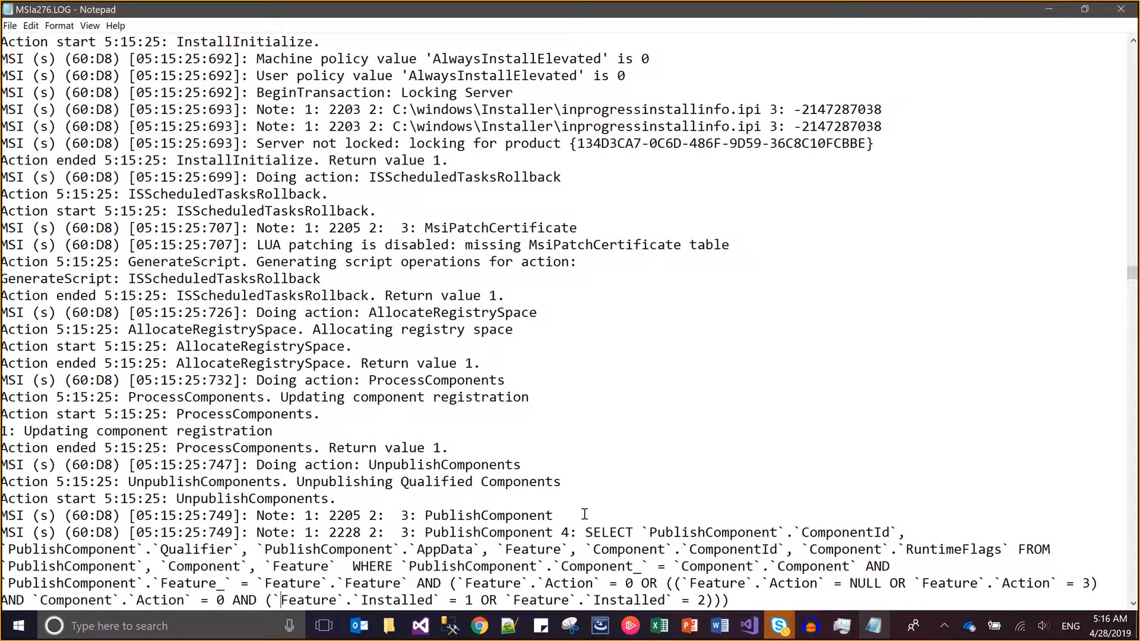
{"action": "key", "text": "Down"}
{"action": "key", "text": "Down"}
{"action": "key", "text": "Down"}
{"action": "key", "text": "Down"}
{"action": "key", "text": "Down"}
{"action": "key", "text": "Down"}
{"action": "key", "text": "Down"}
{"action": "key", "text": "Down"}
{"action": "key", "text": "Down"}
{"action": "key", "text": "Down"}
{"action": "key", "text": "Down"}
{"action": "key", "text": "Down"}
{"action": "key", "text": "Down"}
{"action": "key", "text": "Down"}
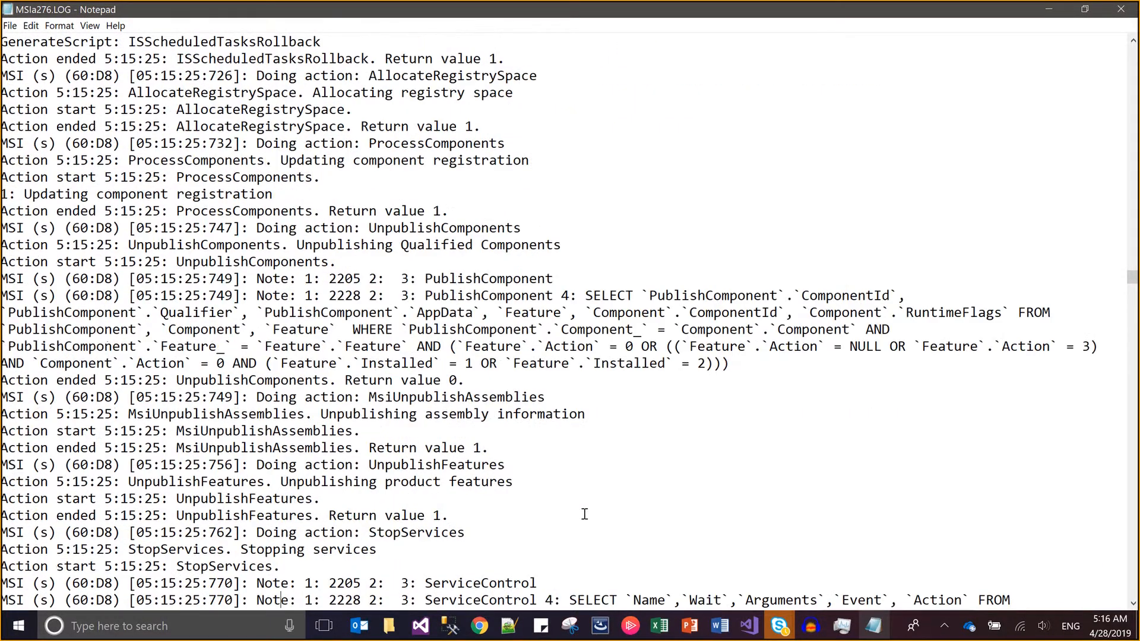
{"action": "key", "text": "Down"}
{"action": "key", "text": "Down"}
{"action": "key", "text": "Down"}
{"action": "key", "text": "Down"}
{"action": "key", "text": "Down"}
{"action": "key", "text": "Down"}
{"action": "key", "text": "Down"}
{"action": "key", "text": "Down"}
{"action": "key", "text": "Down"}
{"action": "key", "text": "Down"}
{"action": "key", "text": "Down"}
{"action": "key", "text": "Down"}
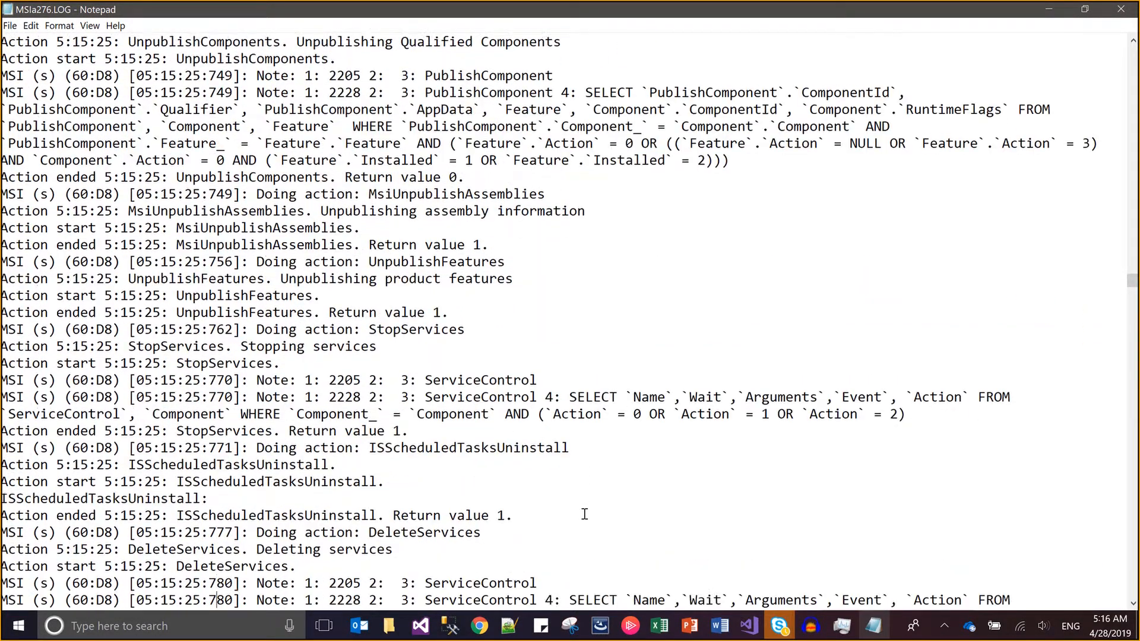
{"action": "key", "text": "Down"}
{"action": "key", "text": "Down"}
{"action": "key", "text": "Down"}
{"action": "key", "text": "Down"}
{"action": "key", "text": "Down"}
{"action": "key", "text": "Down"}
{"action": "key", "text": "Down"}
{"action": "key", "text": "Down"}
{"action": "key", "text": "Down"}
{"action": "key", "text": "Down"}
{"action": "key", "text": "Down"}
{"action": "key", "text": "Down"}
{"action": "key", "text": "Down"}
{"action": "key", "text": "Down"}
{"action": "key", "text": "Down"}
{"action": "key", "text": "Down"}
{"action": "key", "text": "Down"}
{"action": "key", "text": "Down"}
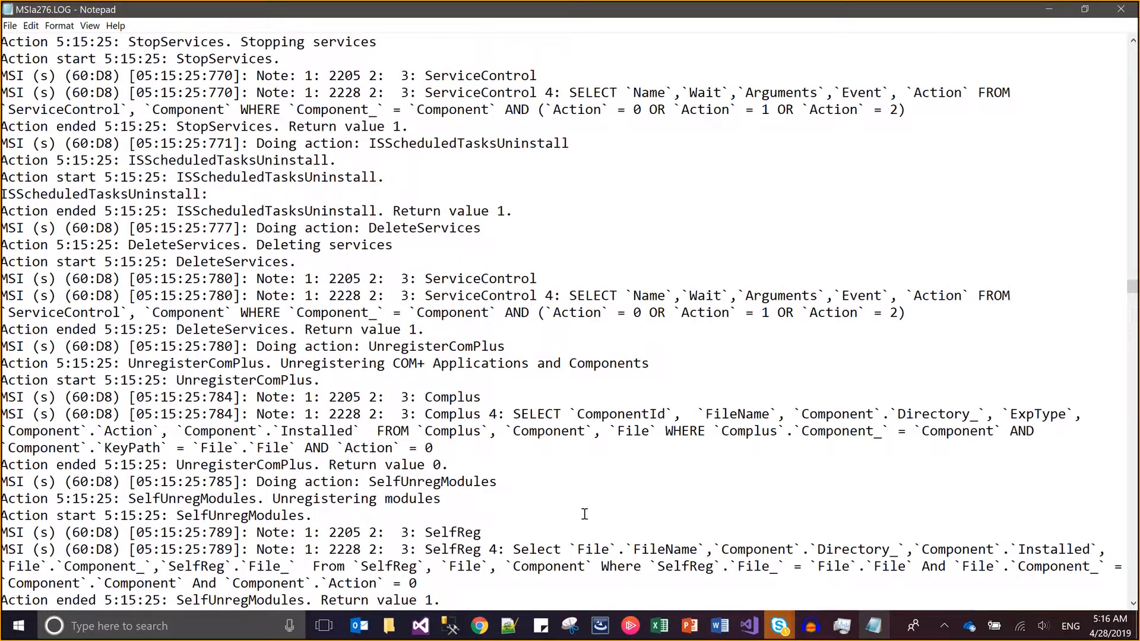
{"action": "key", "text": "Page_Up"}
{"action": "key", "text": "Page_Up"}
{"action": "key", "text": "Page_Up"}
{"action": "key", "text": "Page_Up"}
{"action": "key", "text": "Page_Up"}
{"action": "key", "text": "Page_Up"}
{"action": "key", "text": "Page_Up"}
{"action": "key", "text": "Page_Up"}
{"action": "key", "text": "Page_Up"}
{"action": "key", "text": "Page_Up"}
{"action": "key", "text": "Page_Up"}
{"action": "key", "text": "Page_Up"}
{"action": "key", "text": "Page_Up"}
{"action": "key", "text": "Page_Up"}
{"action": "key", "text": "Page_Up"}
{"action": "key", "text": "Page_Up"}
{"action": "key", "text": "Page_Up"}
{"action": "key", "text": "Page_Up"}
{"action": "key", "text": "Page_Up"}
{"action": "key", "text": "Page_Up"}
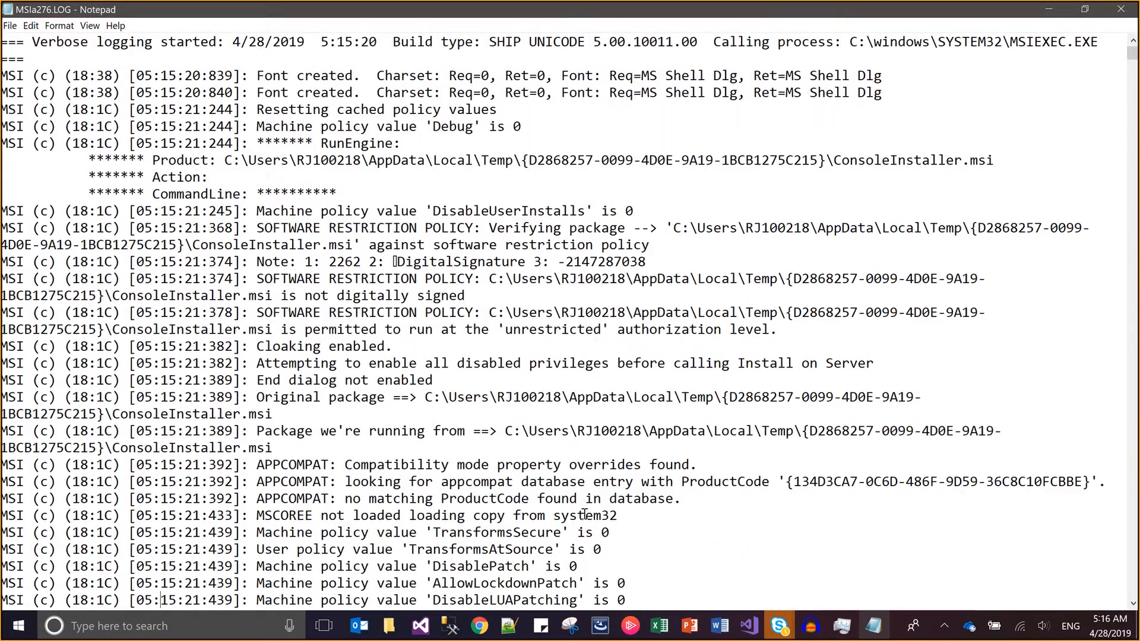
Step: Search the Notepad log for 'error', stepping through successive matches
{"action": "key", "text": "ctrl+f"}
{"action": "type", "text": "err"}
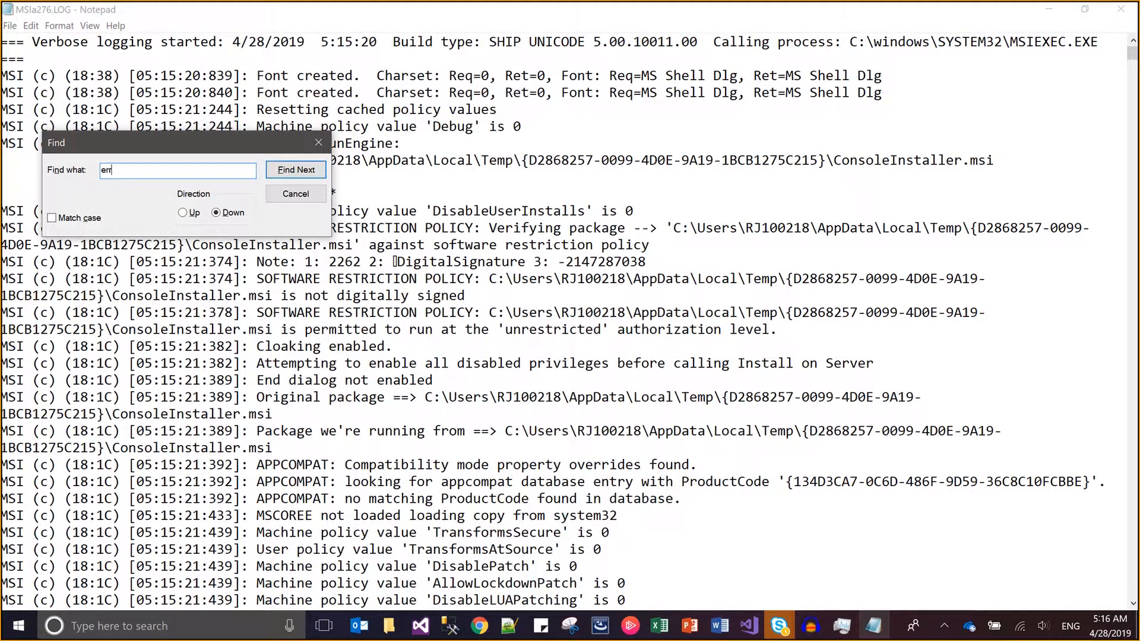
{"action": "type", "text": "or"}
{"action": "key", "text": "Return"}
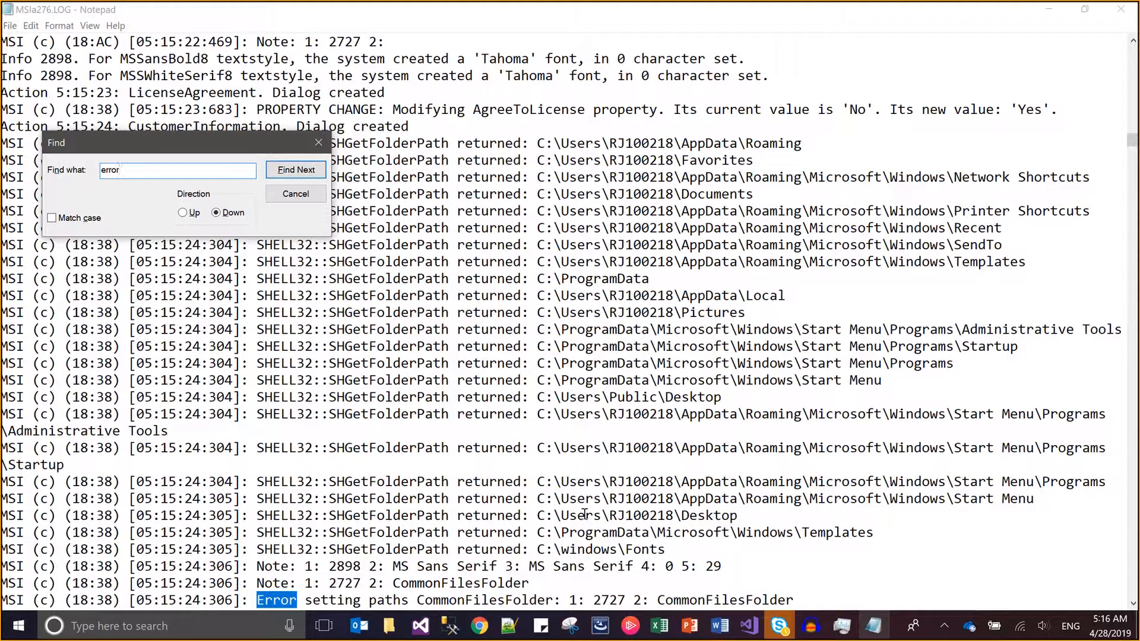
{"action": "key", "text": "Return"}
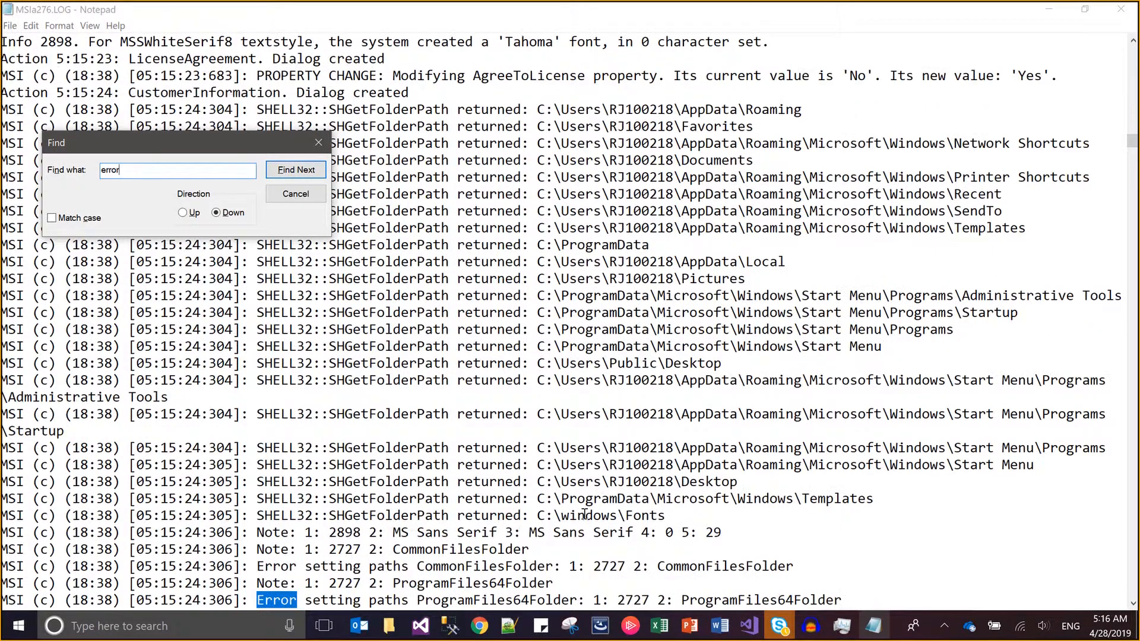
{"action": "key", "text": "Return"}
{"action": "key", "text": "Return"}
{"action": "key", "text": "Return"}
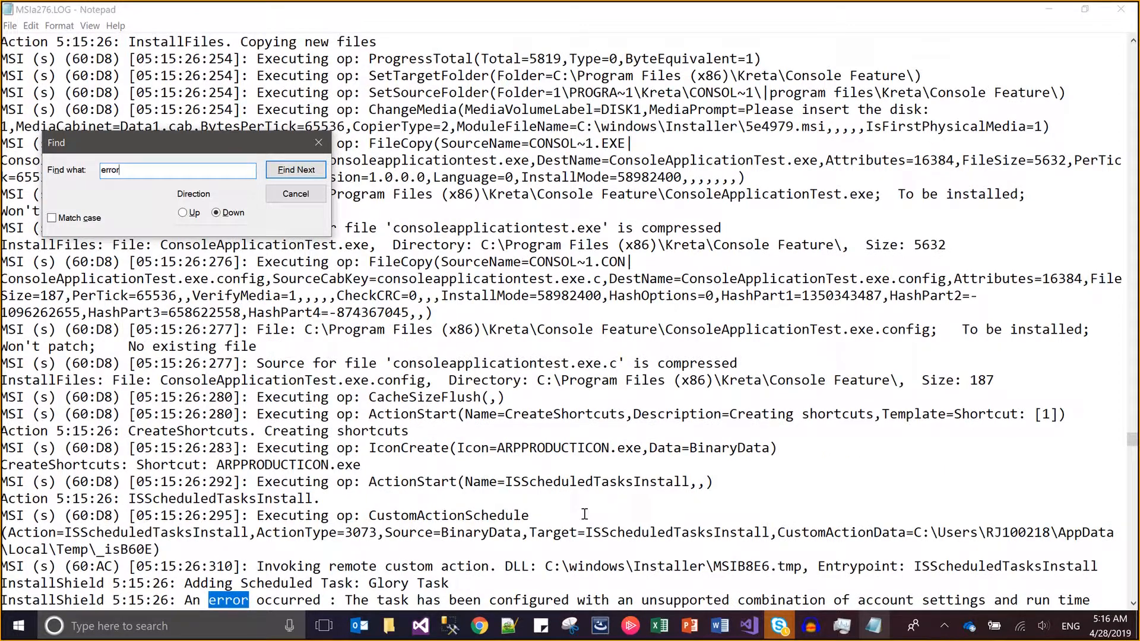
Step: Read the lines after the ISScheduledTasksInstall failure, revealing error code 1603
{"action": "key", "text": "Escape"}
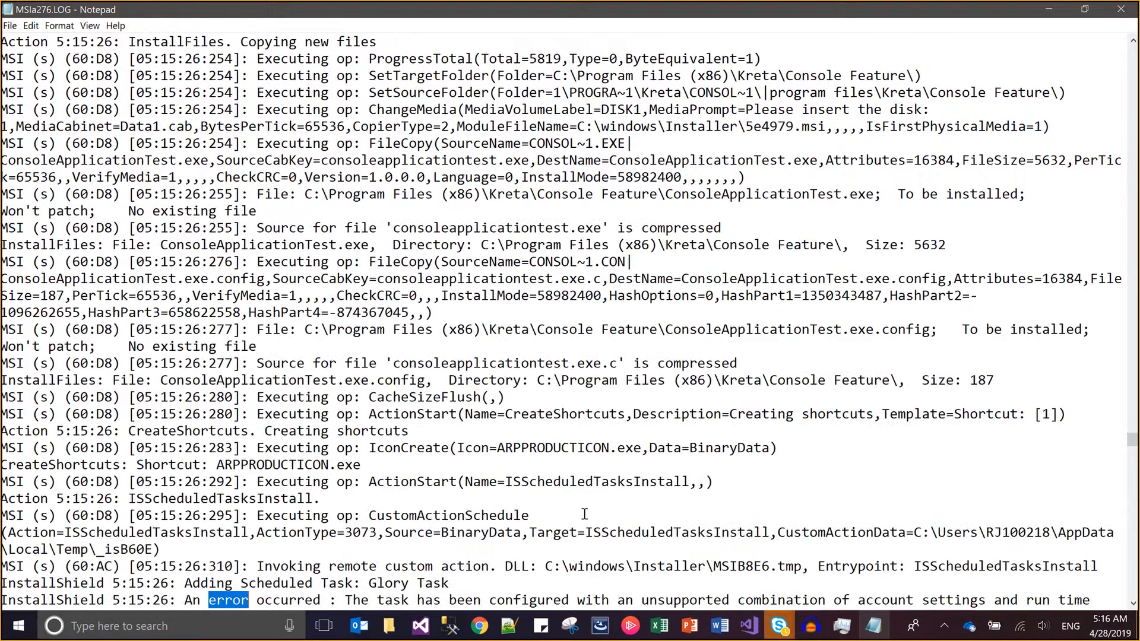
{"action": "key", "text": "Down"}
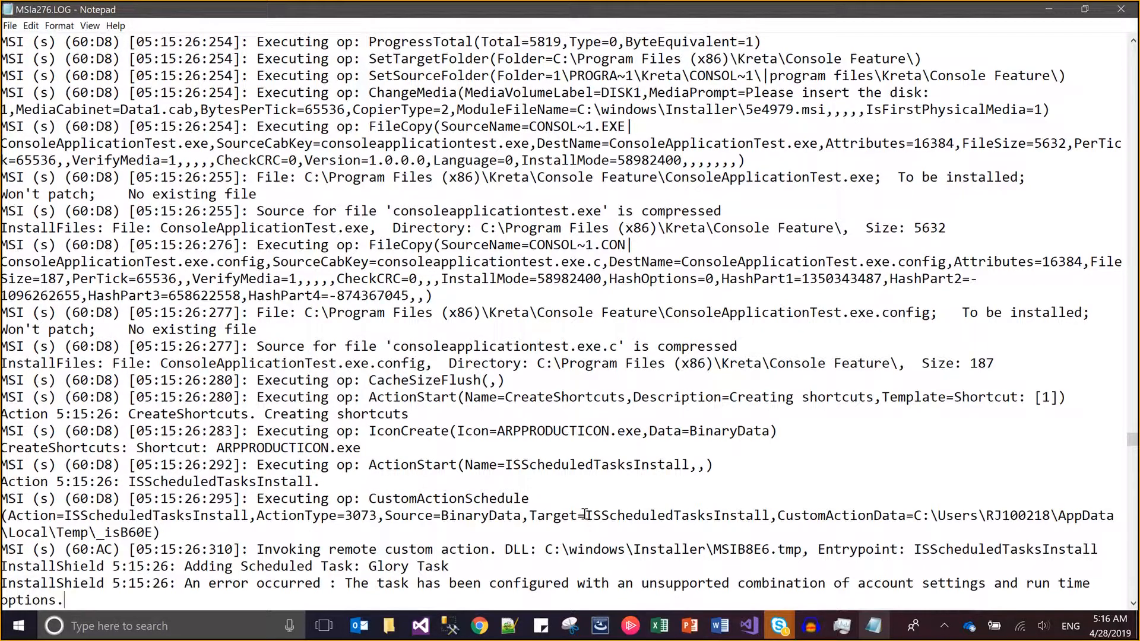
{"action": "key", "text": "Down"}
{"action": "key", "text": "Down"}
{"action": "key", "text": "Down"}
{"action": "key", "text": "Down"}
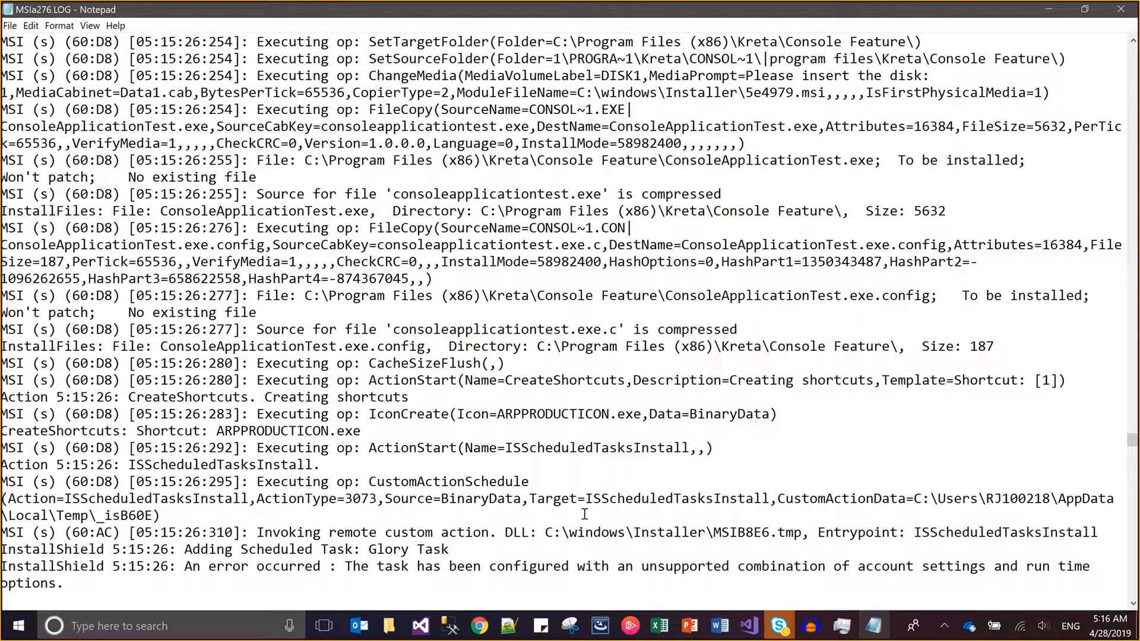
{"action": "key", "text": "Down"}
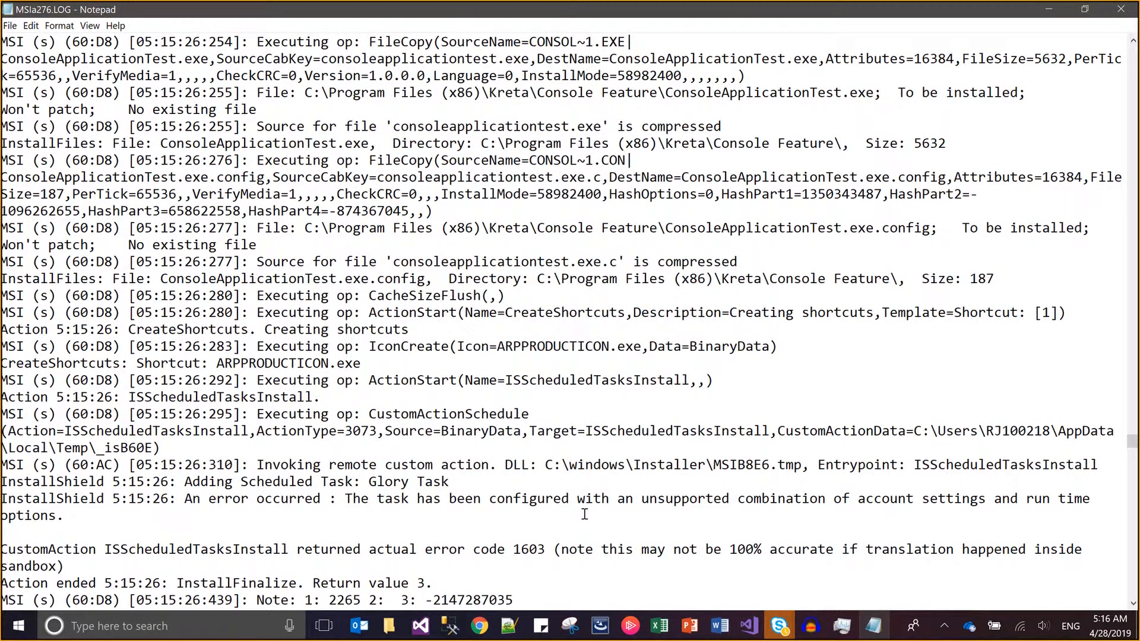
{"action": "key", "text": "Down"}
{"action": "key", "text": "Down"}
{"action": "key", "text": "Down"}
{"action": "key", "text": "Down"}
{"action": "key", "text": "Down"}
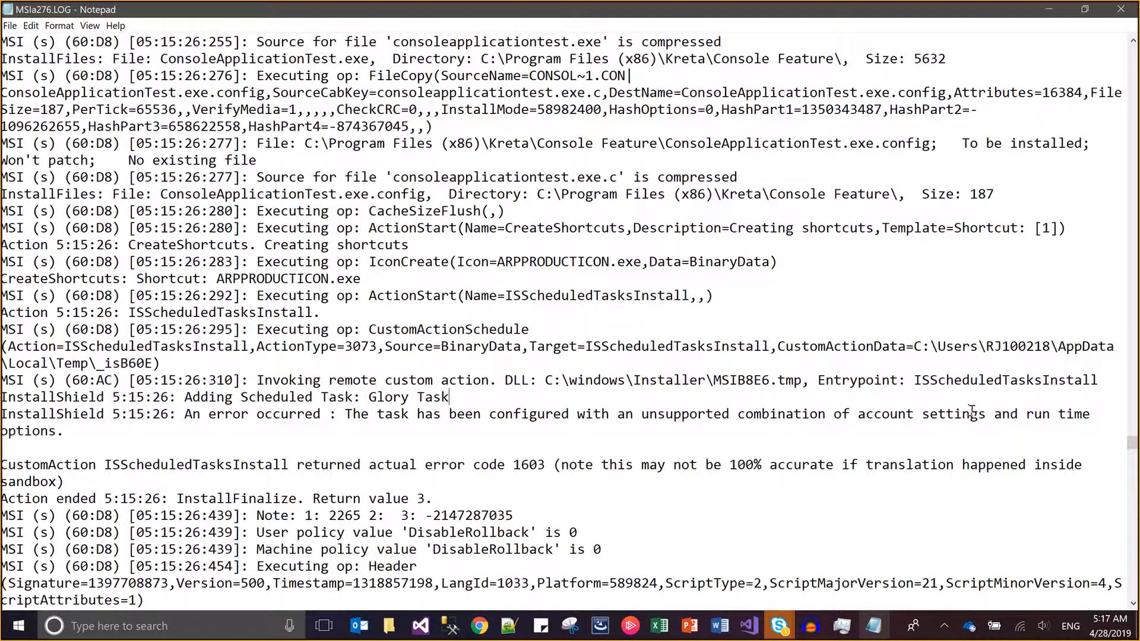
Step: Close the log, try Uninstall Release 1 (not installed), and close the Build pane
{"action": "left_click", "coordinate": [1120, 8]}
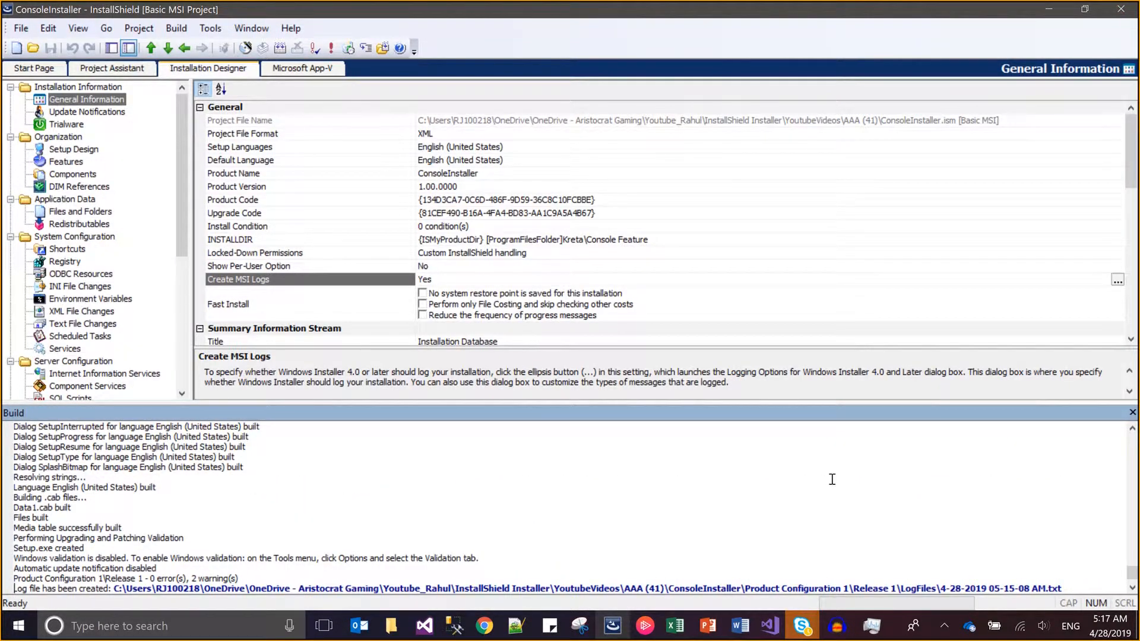
{"action": "left_click", "coordinate": [176, 28]}
{"action": "left_click", "coordinate": [231, 228]}
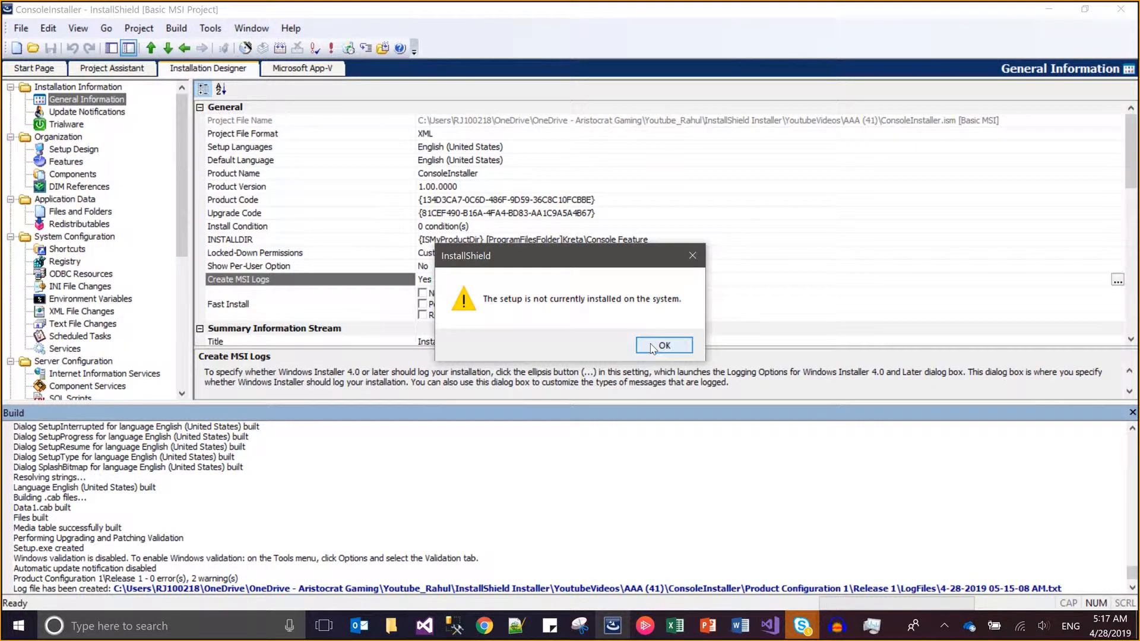
{"action": "left_click", "coordinate": [663, 344]}
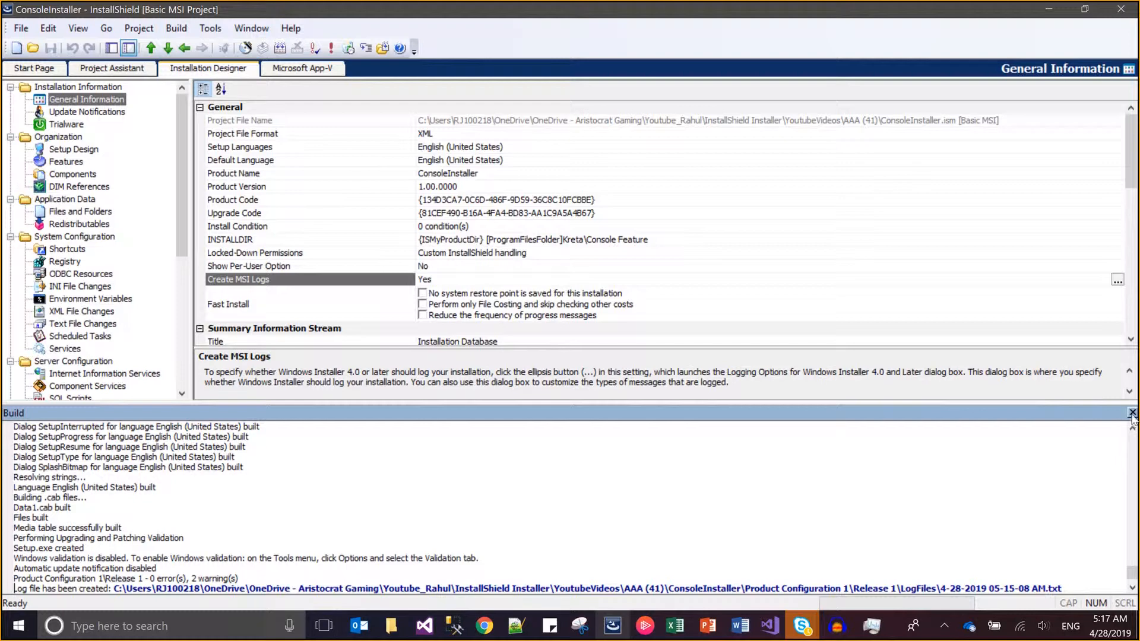
{"action": "left_click", "coordinate": [1132, 413]}
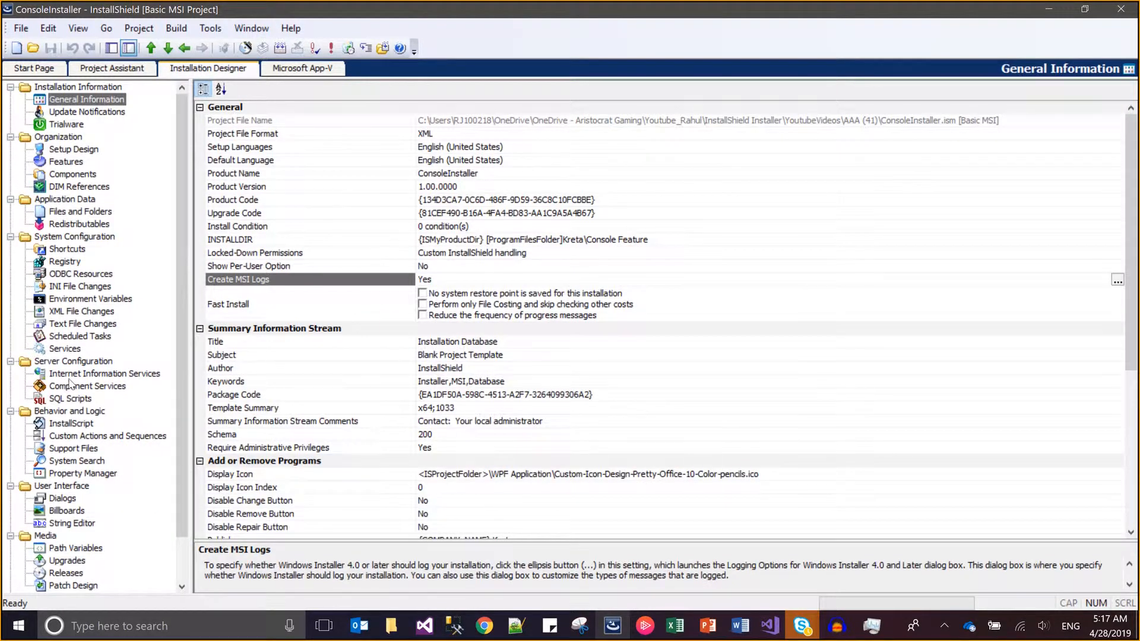
Step: Set FinalTask's Run As to a domain user account with its password, and save
{"action": "left_click", "coordinate": [74, 337]}
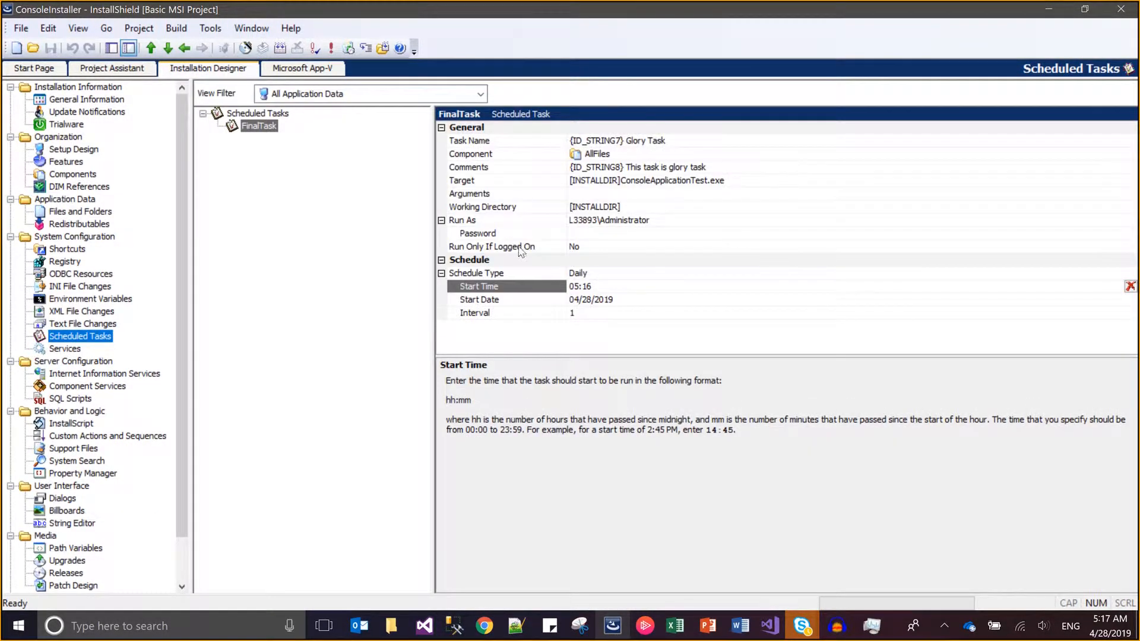
{"action": "left_click", "coordinate": [668, 223]}
{"action": "double_click", "coordinate": [669, 226]}
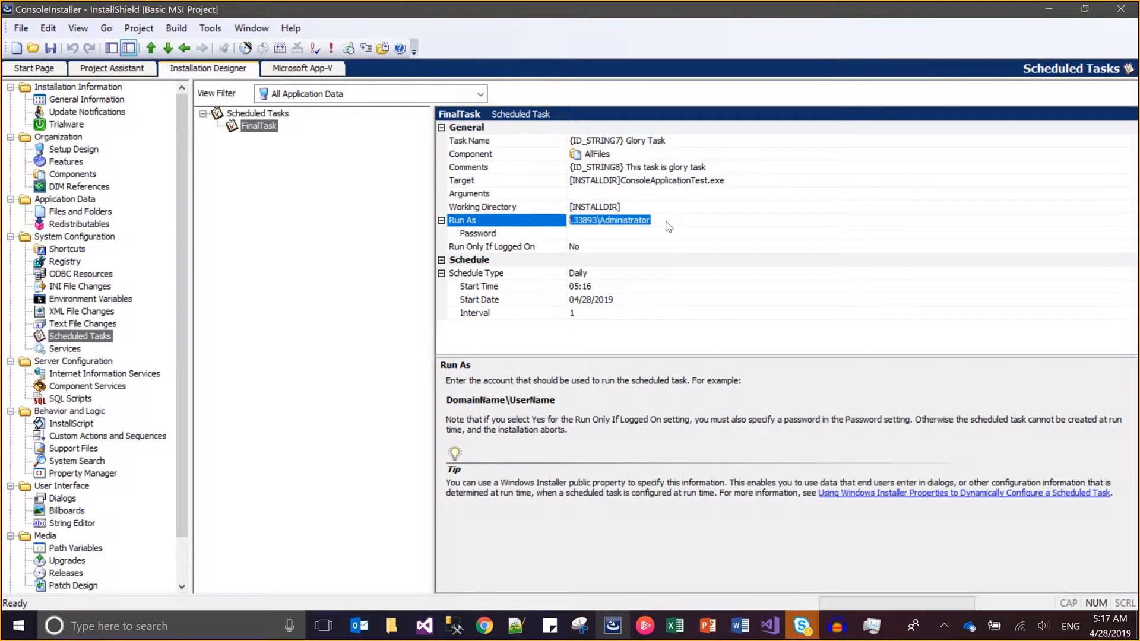
{"action": "type", "text": "ALI"}
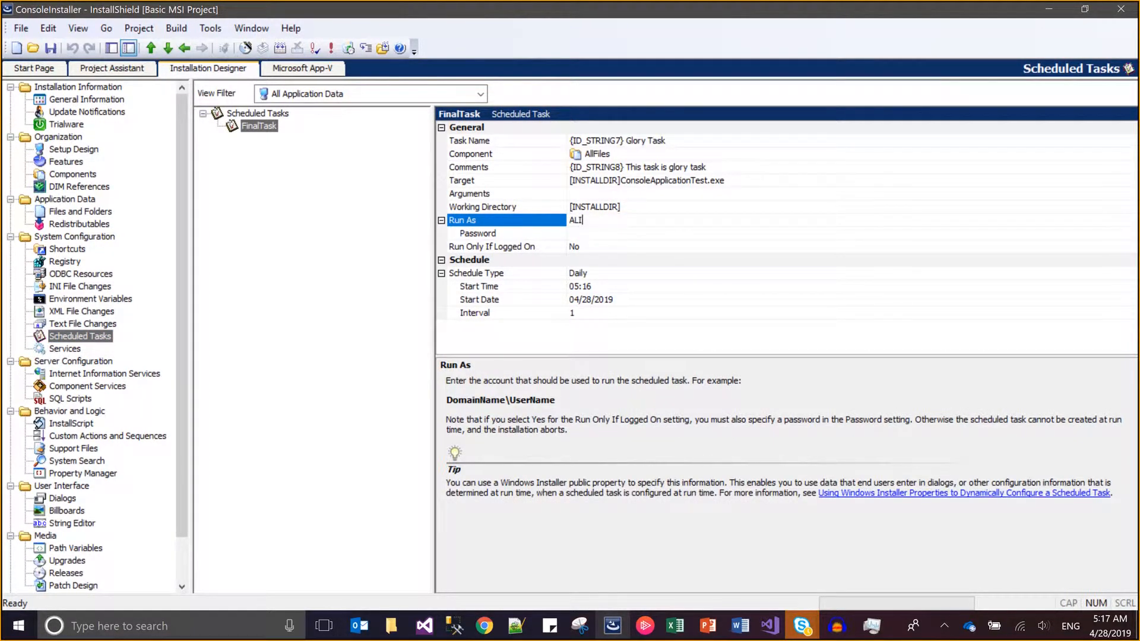
{"action": "type", "text": "\\RJ100218"}
{"action": "key", "text": "Return"}
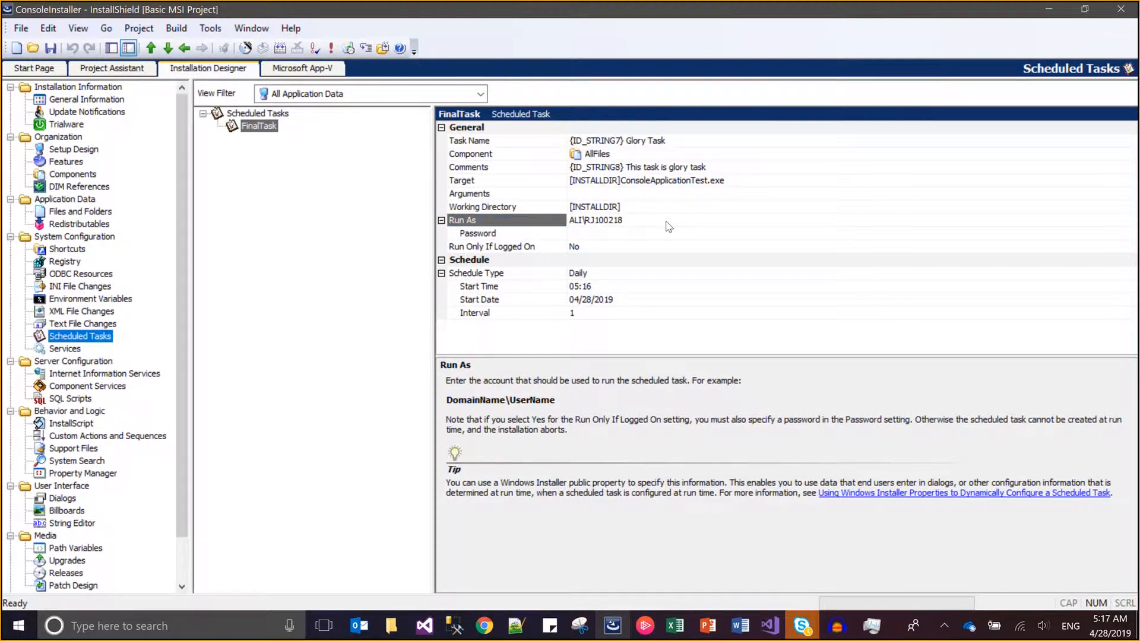
{"action": "left_click", "coordinate": [647, 238]}
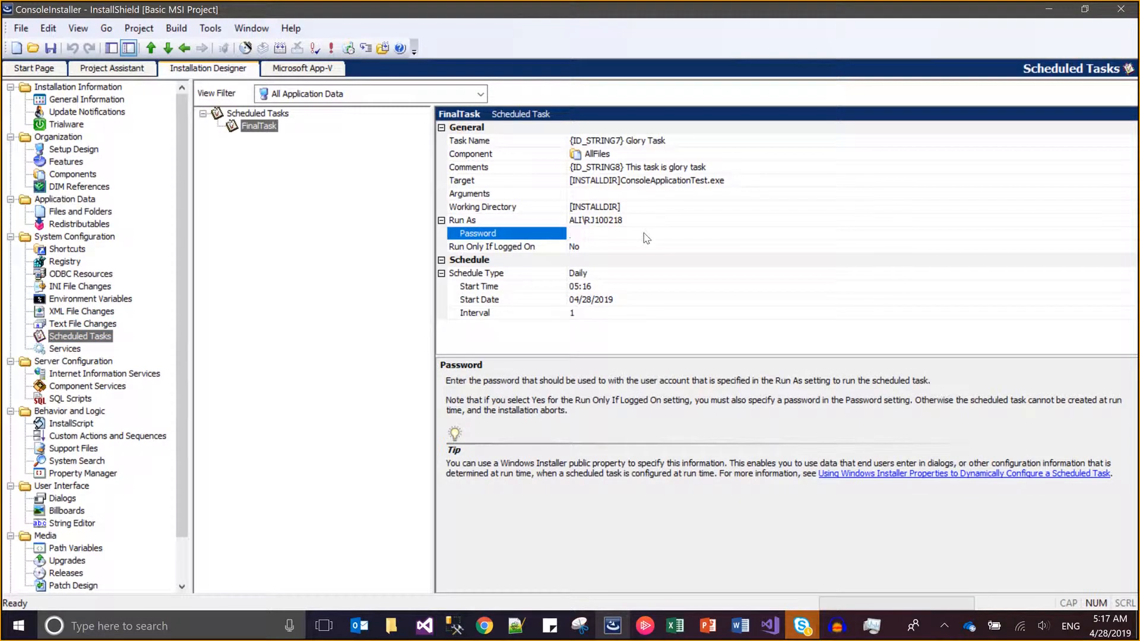
{"action": "key", "text": "ctrl+s"}
Step: Change FinalTask's start time from 05:16 to 05:20 and save the project
{"action": "left_click", "coordinate": [604, 288]}
{"action": "key", "text": "BackSpace"}
{"action": "key", "text": "BackSpace"}
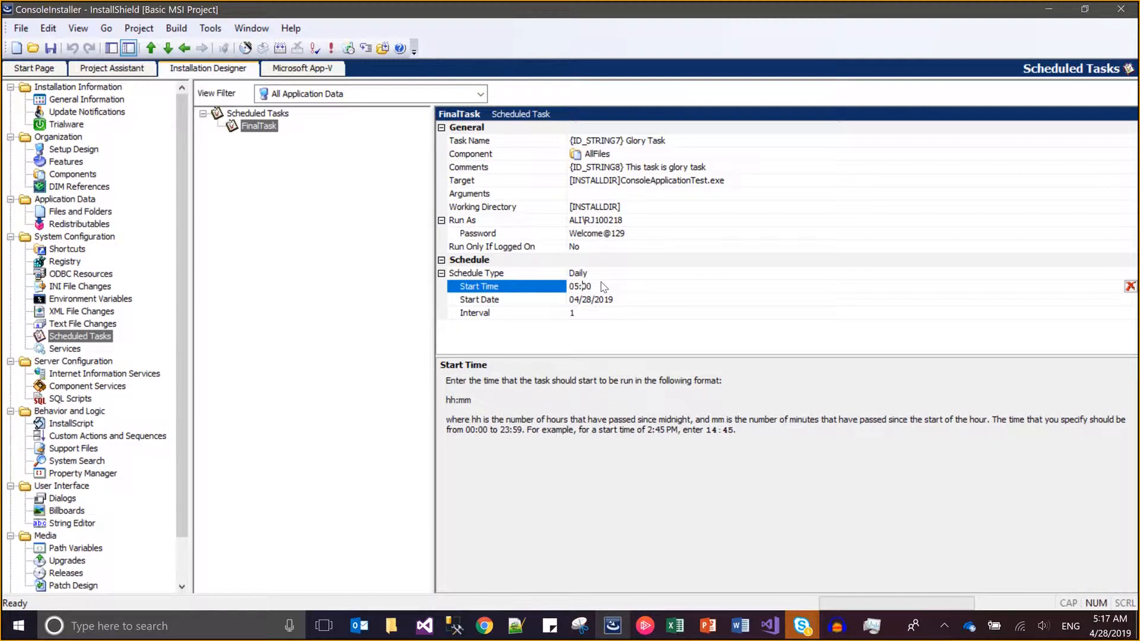
{"action": "type", "text": "1"}
{"action": "key", "text": "BackSpace"}
{"action": "type", "text": "2"}
{"action": "key", "text": "ctrl+s"}
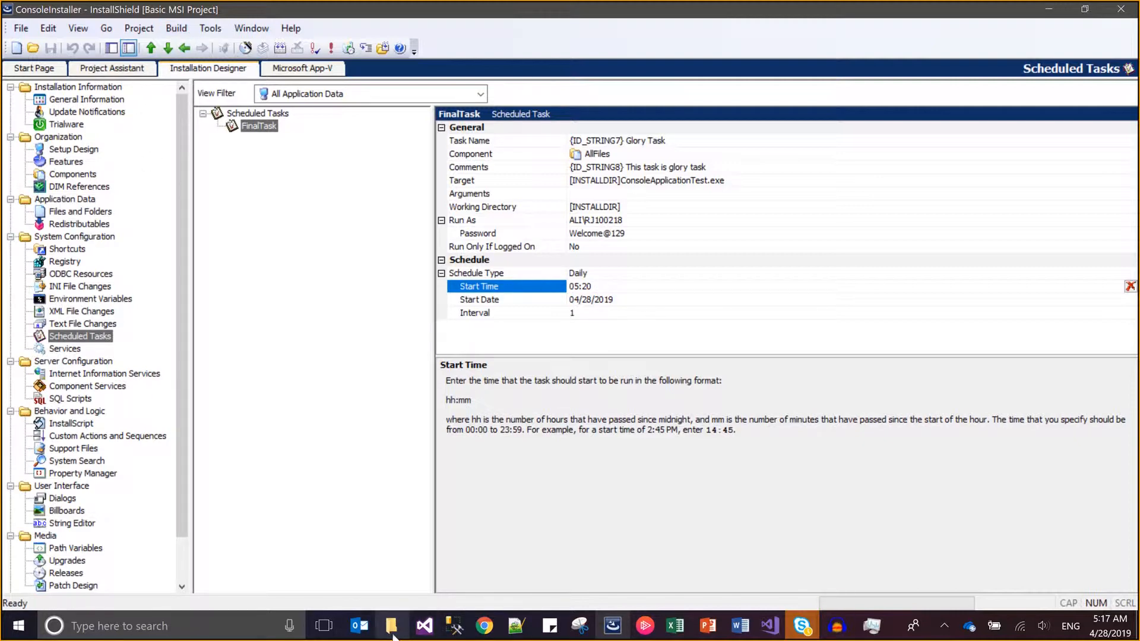
Step: Rebuild Release 1 (0 errors, 2 warnings) and open the folder with ConsoleInstaller.exe
{"action": "mouse_move", "coordinate": [391, 625]}
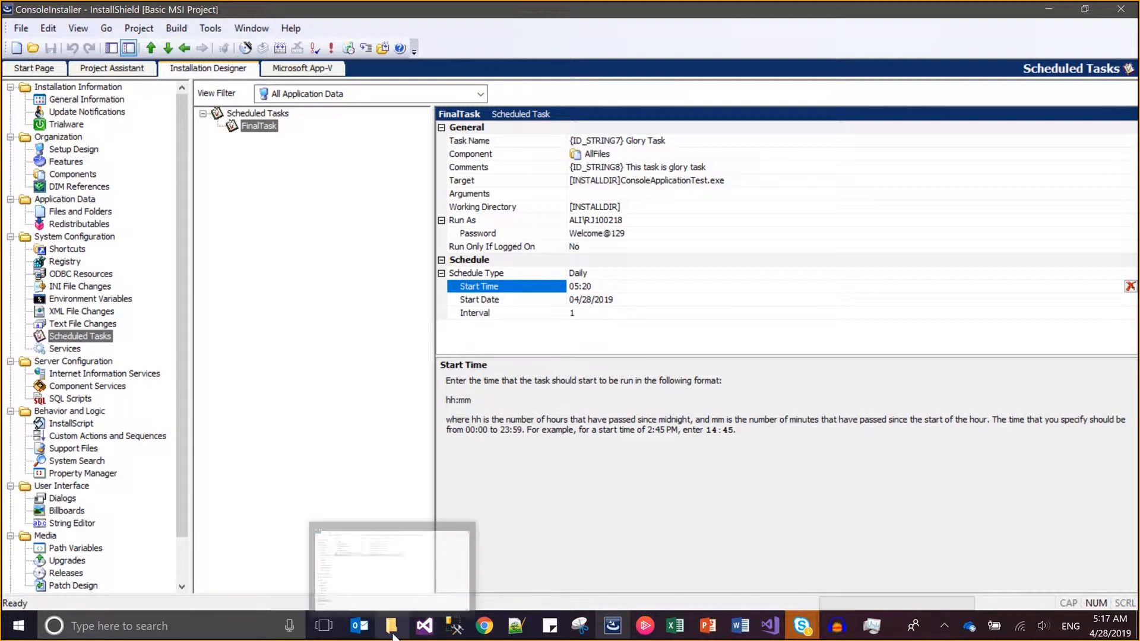
{"action": "left_click", "coordinate": [176, 28]}
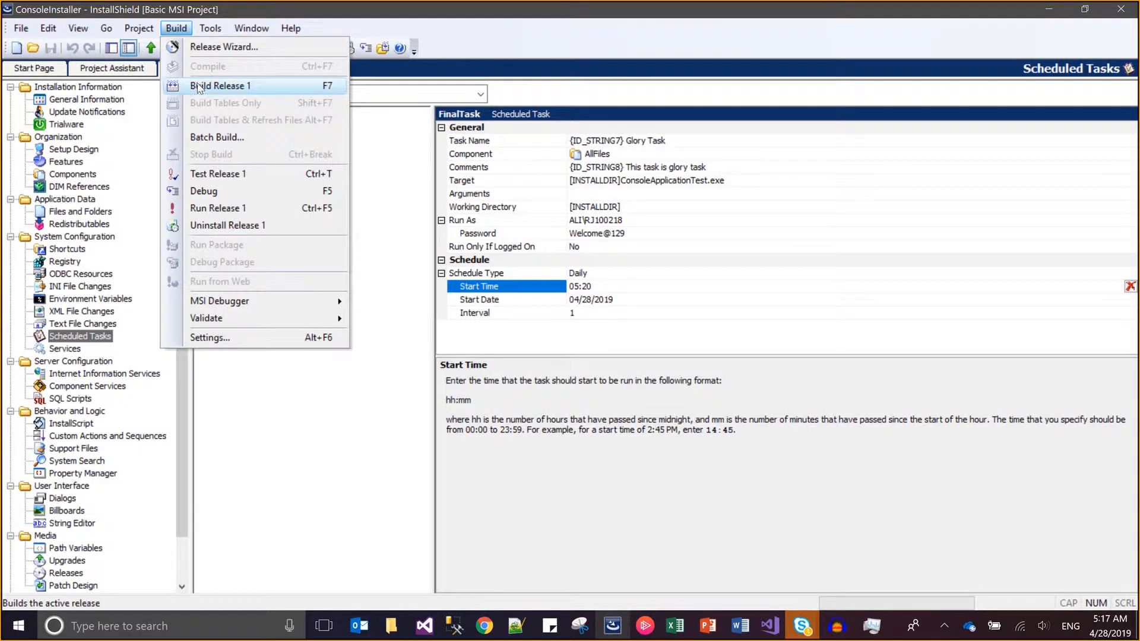
{"action": "left_click", "coordinate": [200, 88]}
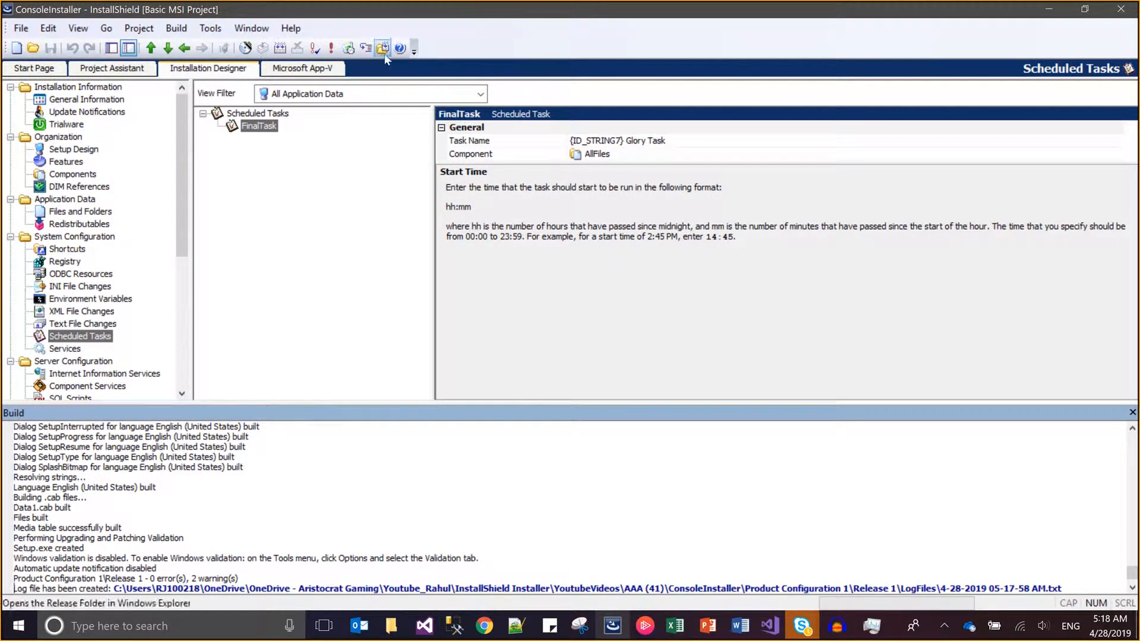
{"action": "left_click", "coordinate": [383, 48]}
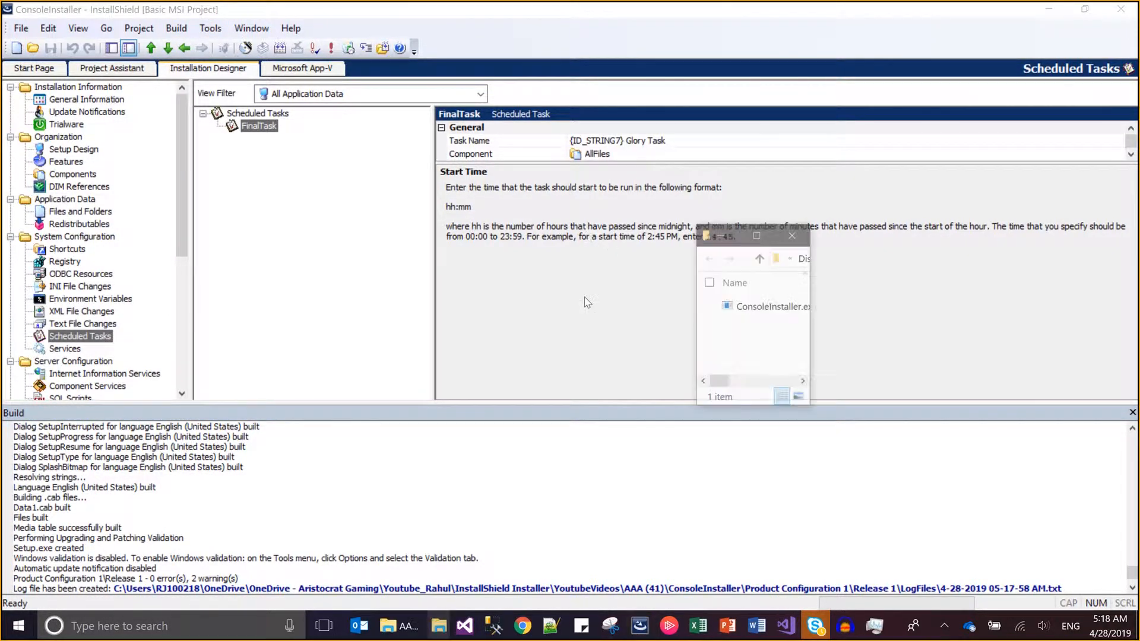
Step: Run ConsoleInstaller.exe, accept the licence, install, and finish the wizard
{"action": "double_click", "coordinate": [724, 305]}
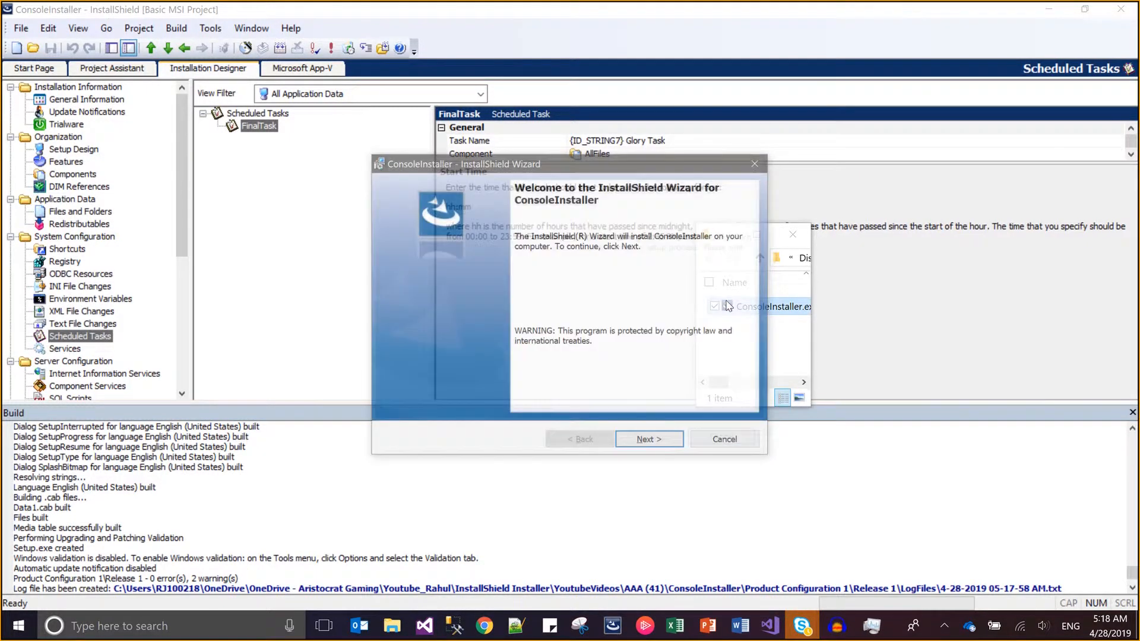
{"action": "key", "text": "Return"}
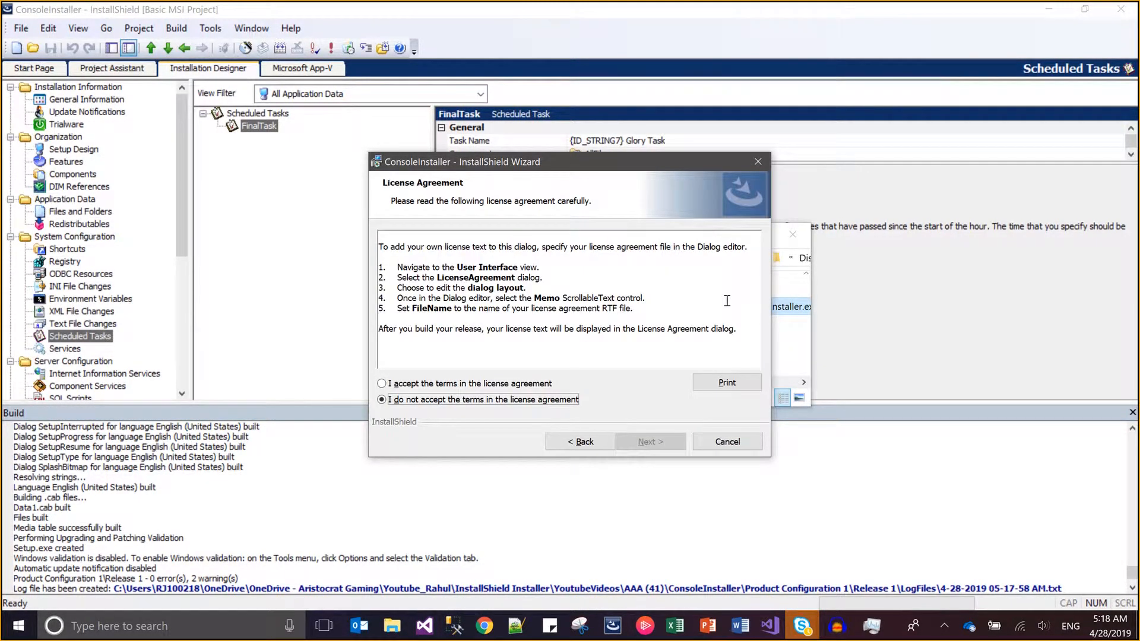
{"action": "key", "text": "Up"}
{"action": "key", "text": "Return"}
{"action": "key", "text": "Return"}
{"action": "key", "text": "Return"}
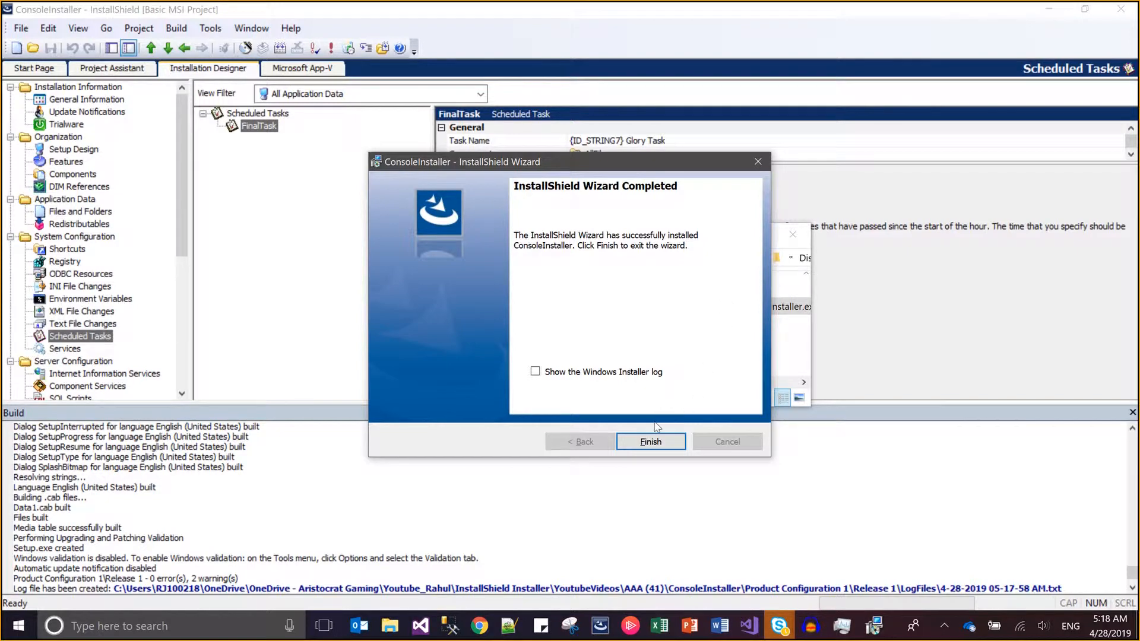
{"action": "left_click", "coordinate": [651, 441]}
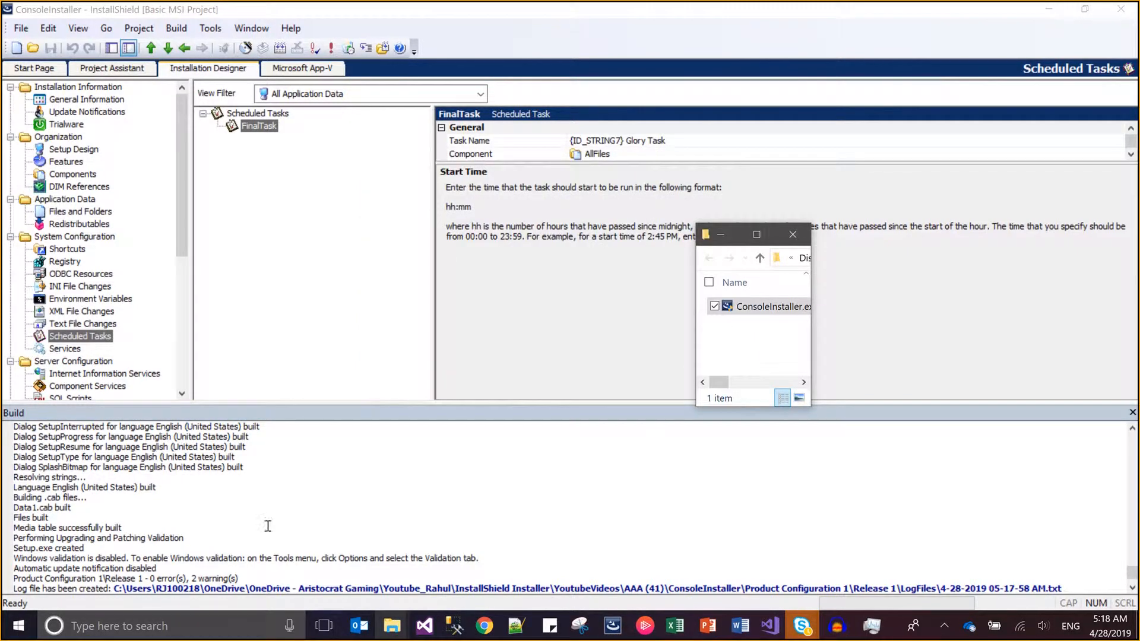
Step: Open Task Scheduler via a 'sched' search and view Glory Task, set daily at 5:20 AM
{"action": "left_click", "coordinate": [127, 626]}
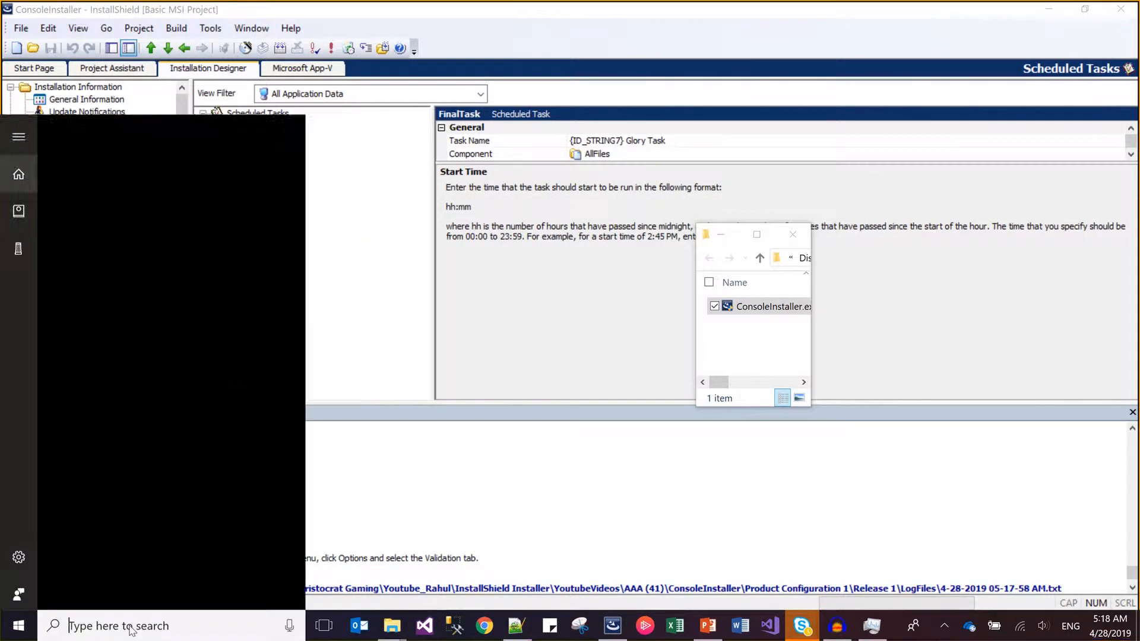
{"action": "type", "text": "sched"}
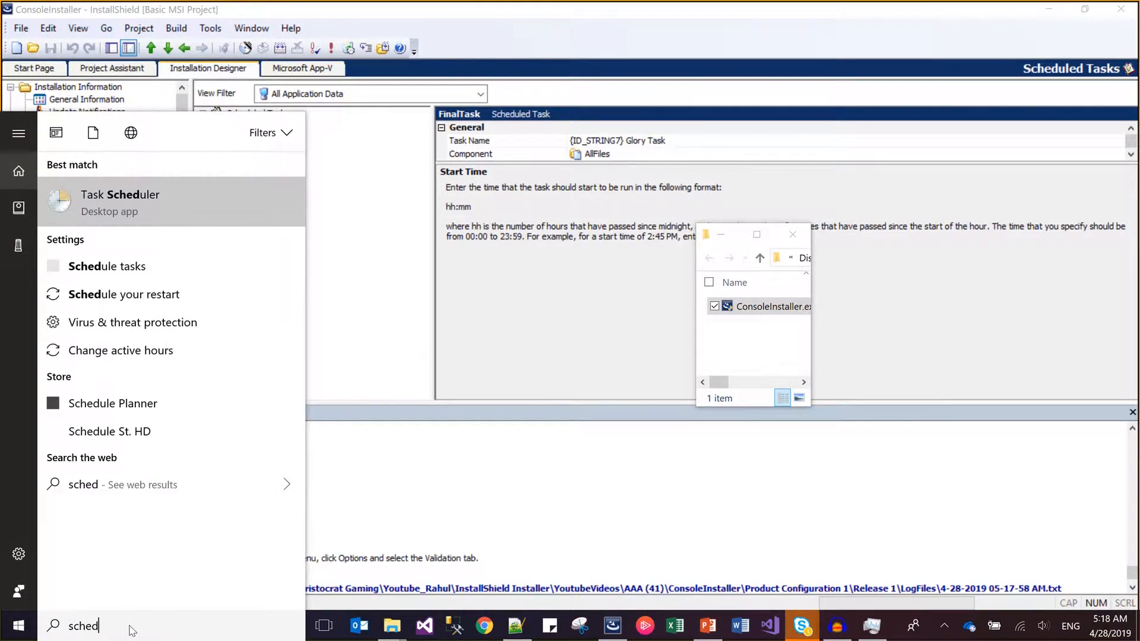
{"action": "left_click", "coordinate": [67, 220]}
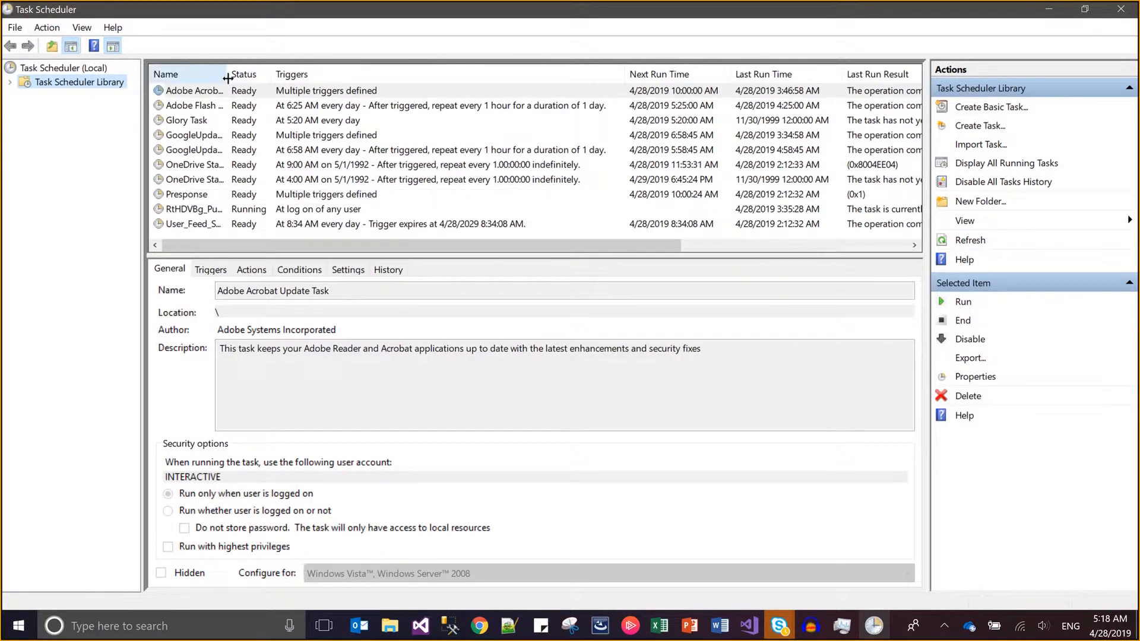
{"action": "left_click_drag", "start_coordinate": [227, 75], "coordinate": [348, 75]}
{"action": "left_click", "coordinate": [211, 121]}
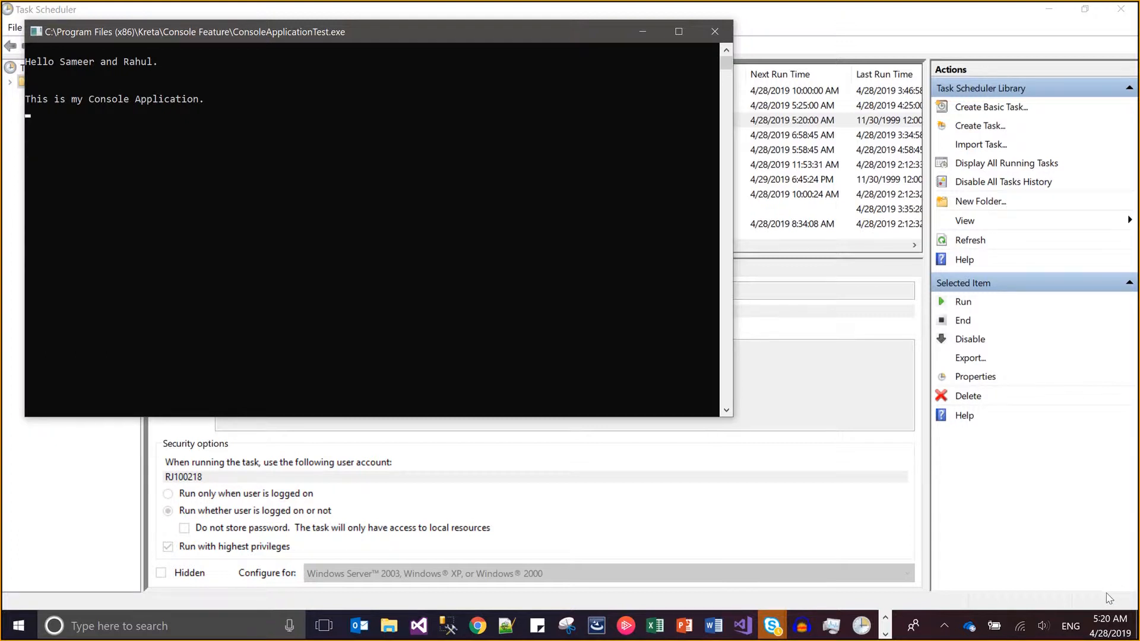
Step: Check the taskbar clock to confirm the 5:20 AM run, then close the console window
{"action": "left_click", "coordinate": [1112, 627]}
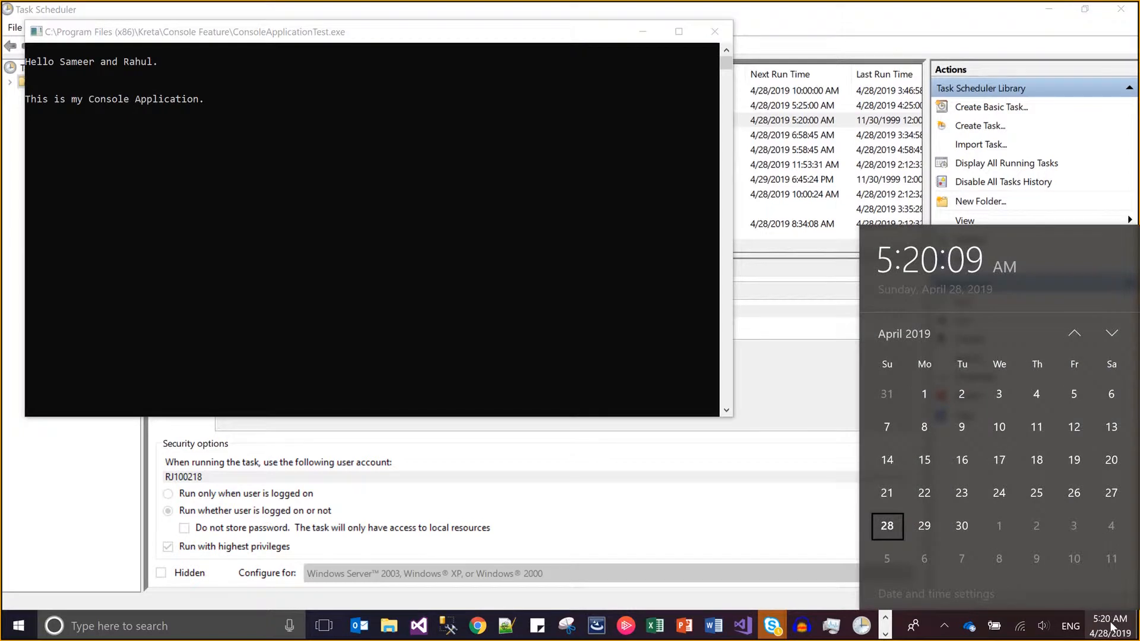
{"action": "left_click", "coordinate": [1111, 627]}
{"action": "left_click", "coordinate": [1112, 628]}
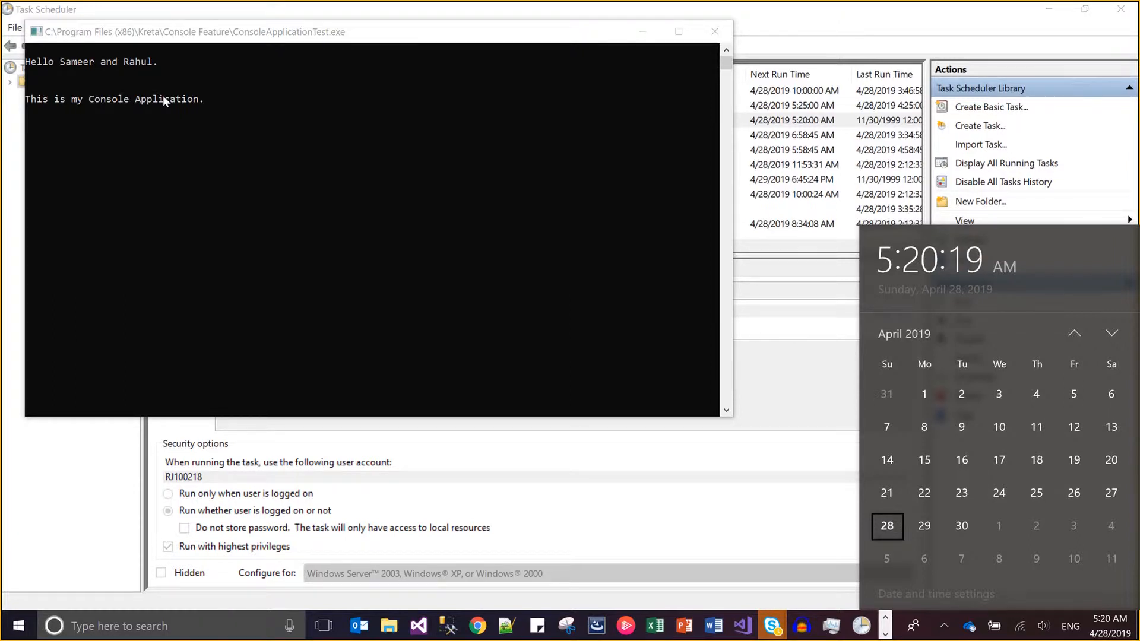
{"action": "left_click", "coordinate": [705, 34]}
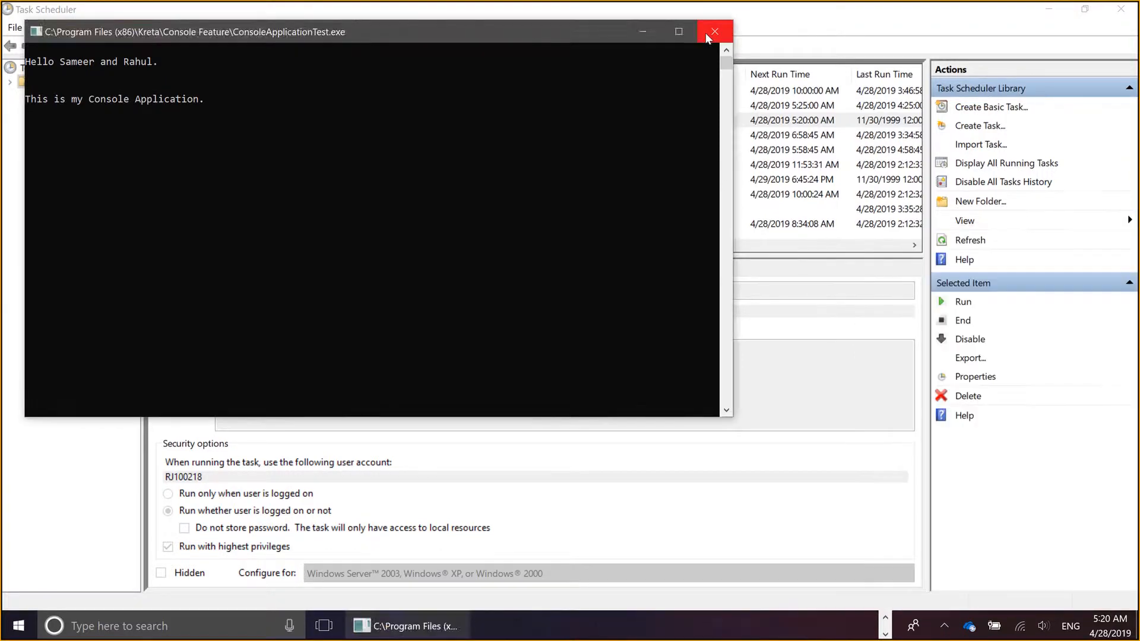
{"action": "left_click", "coordinate": [714, 31]}
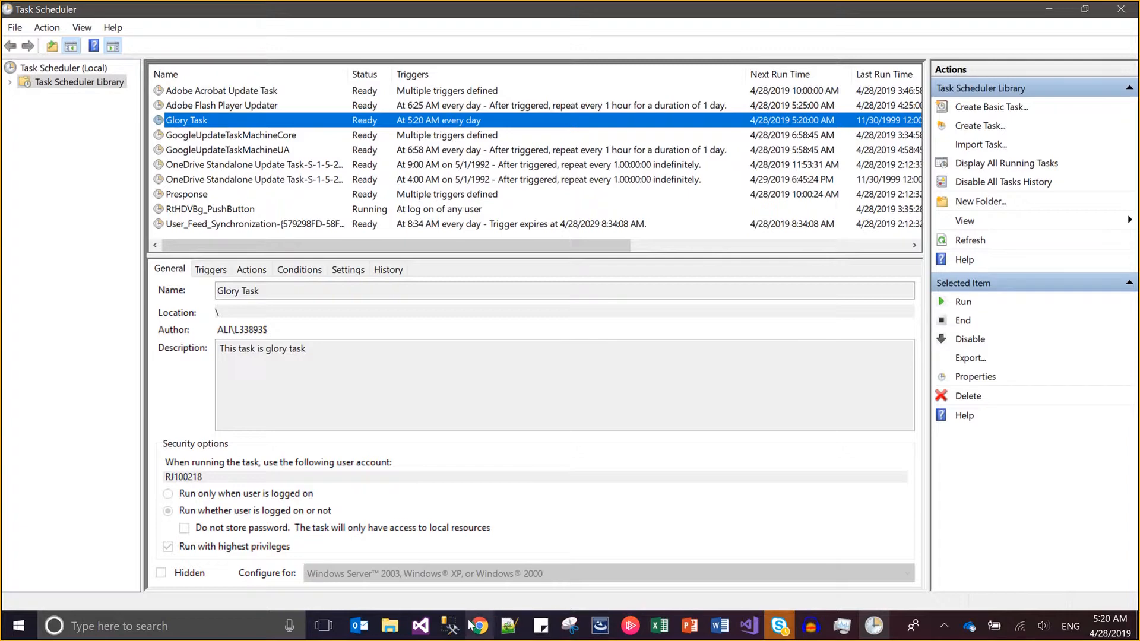
Step: Launch ConsoleInstaller.exe again from the Disk1 folder window
{"action": "left_click", "coordinate": [388, 625]}
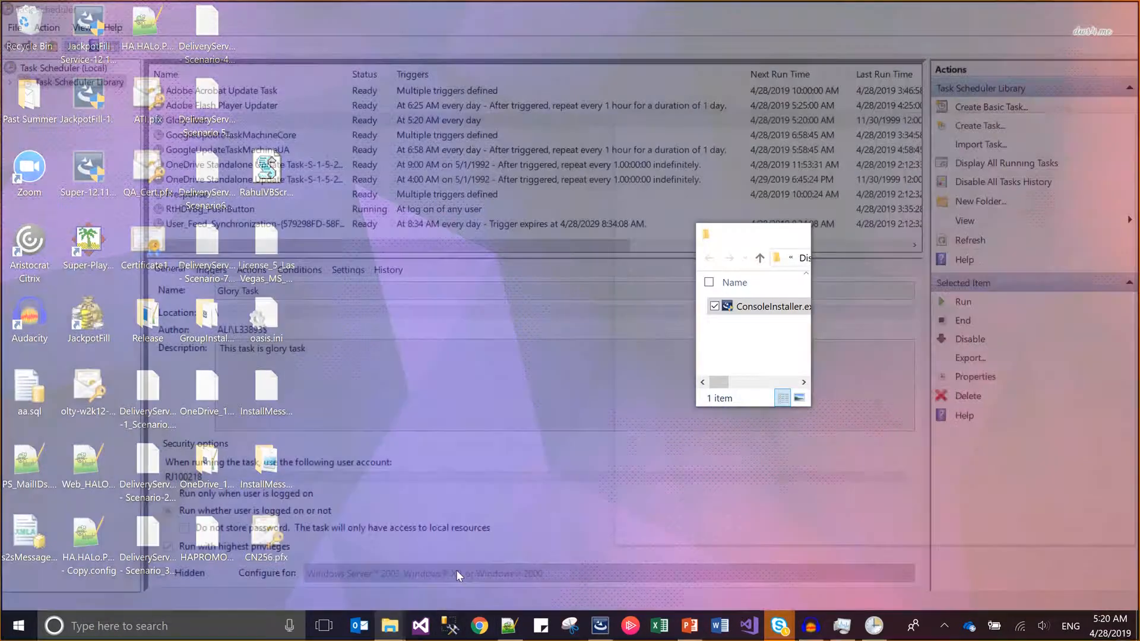
{"action": "left_click", "coordinate": [456, 570]}
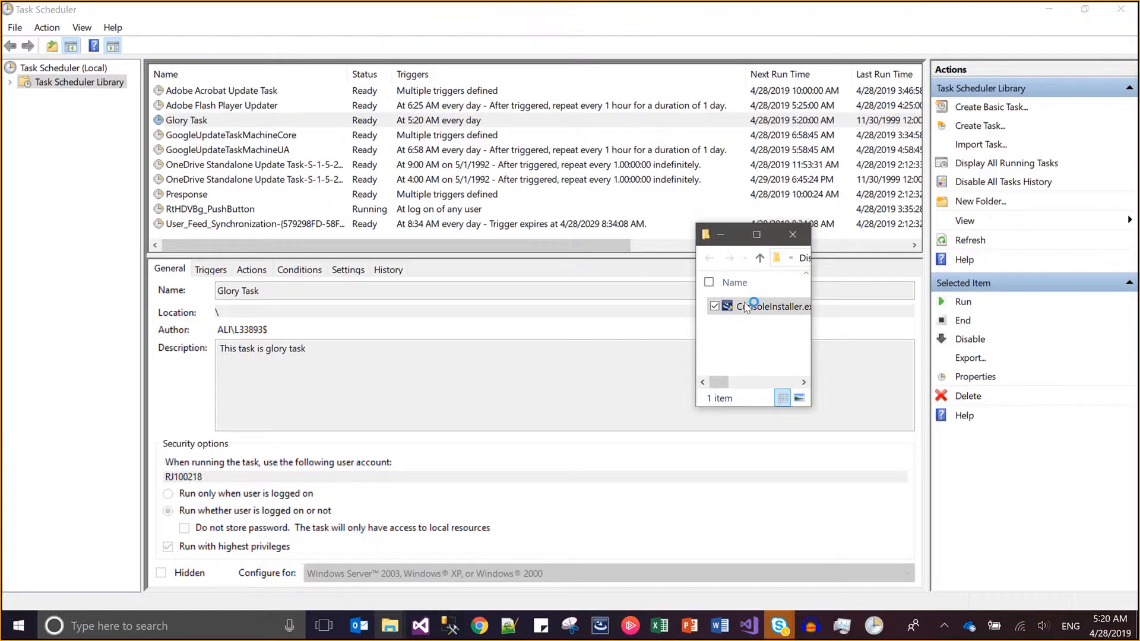
{"action": "double_click", "coordinate": [749, 303]}
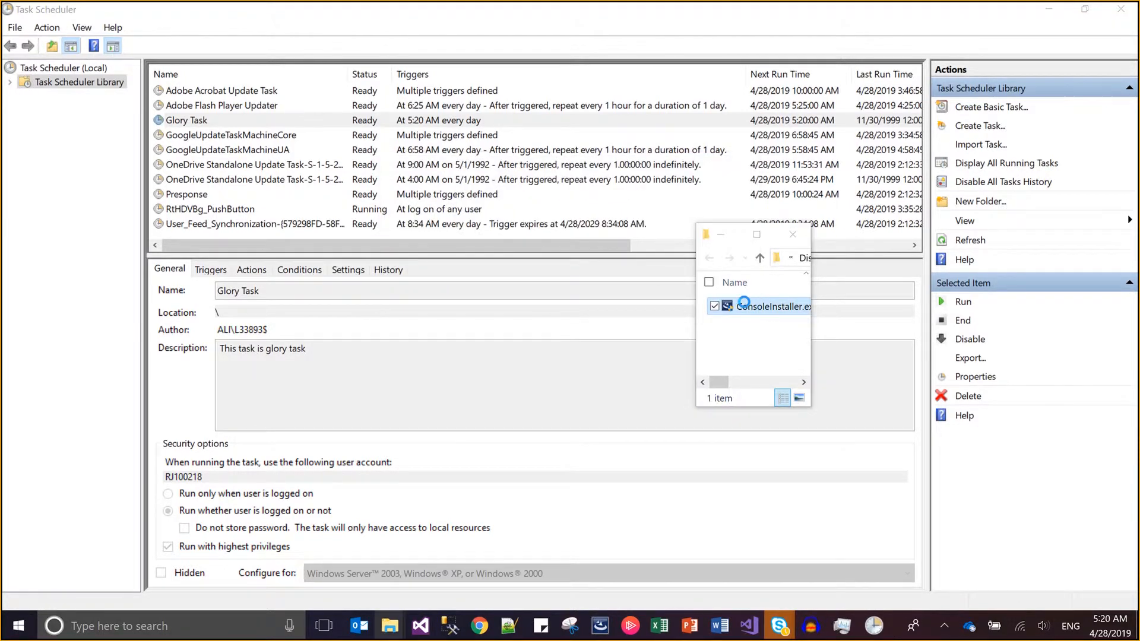
Step: Choose Remove to uninstall ConsoleInstaller, finish the wizard, and return to Task Scheduler
{"action": "key", "text": "Return"}
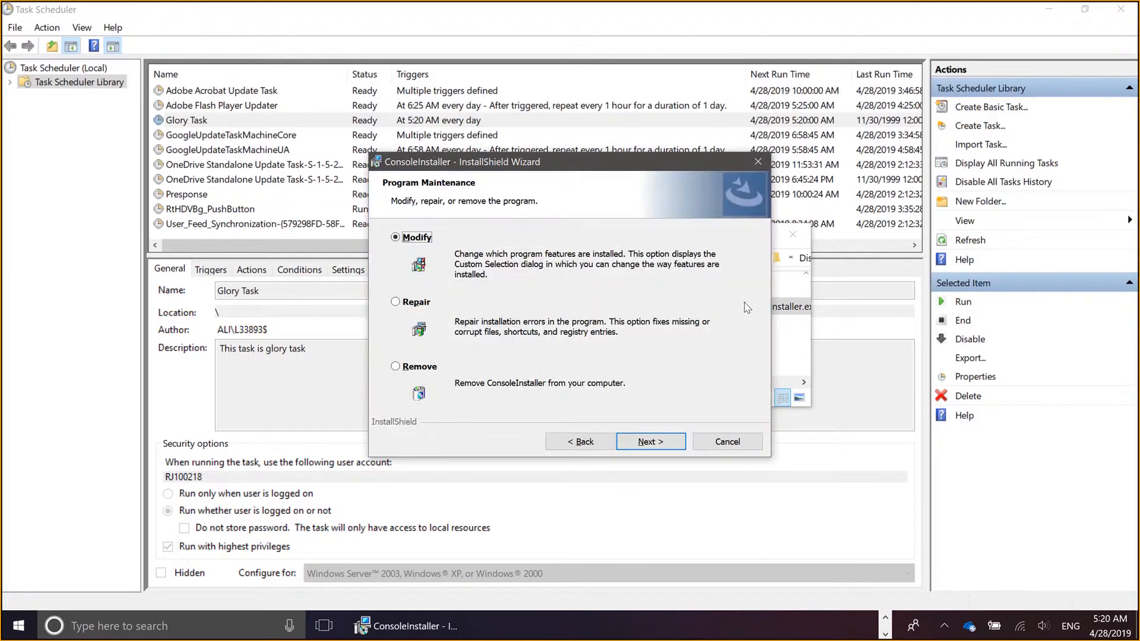
{"action": "key", "text": "Up"}
{"action": "key", "text": "Return"}
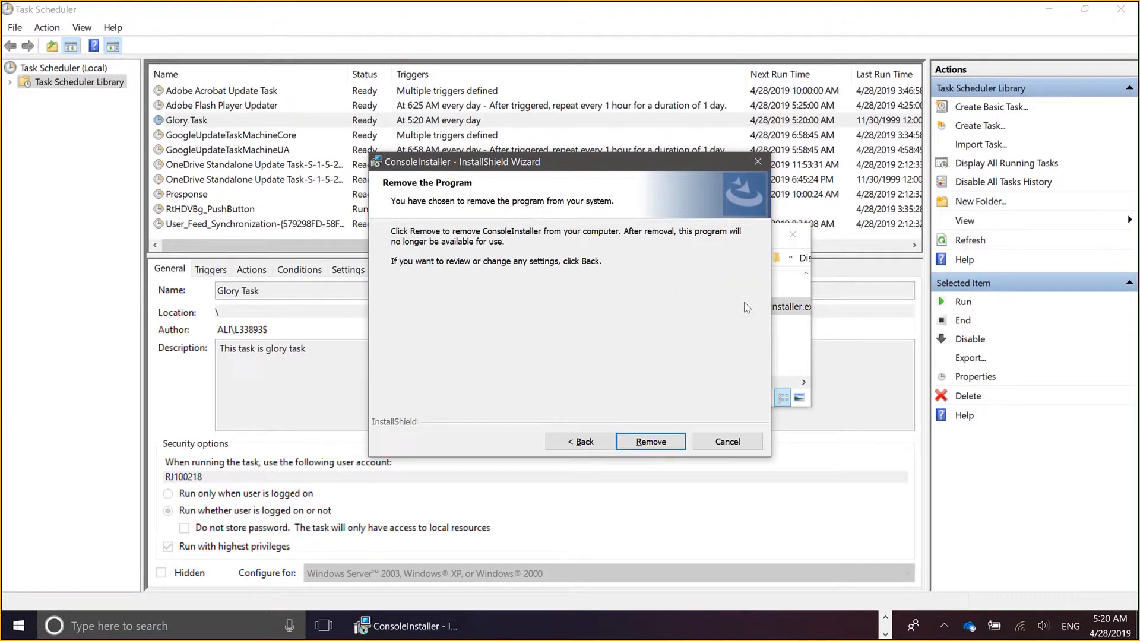
{"action": "key", "text": "Return"}
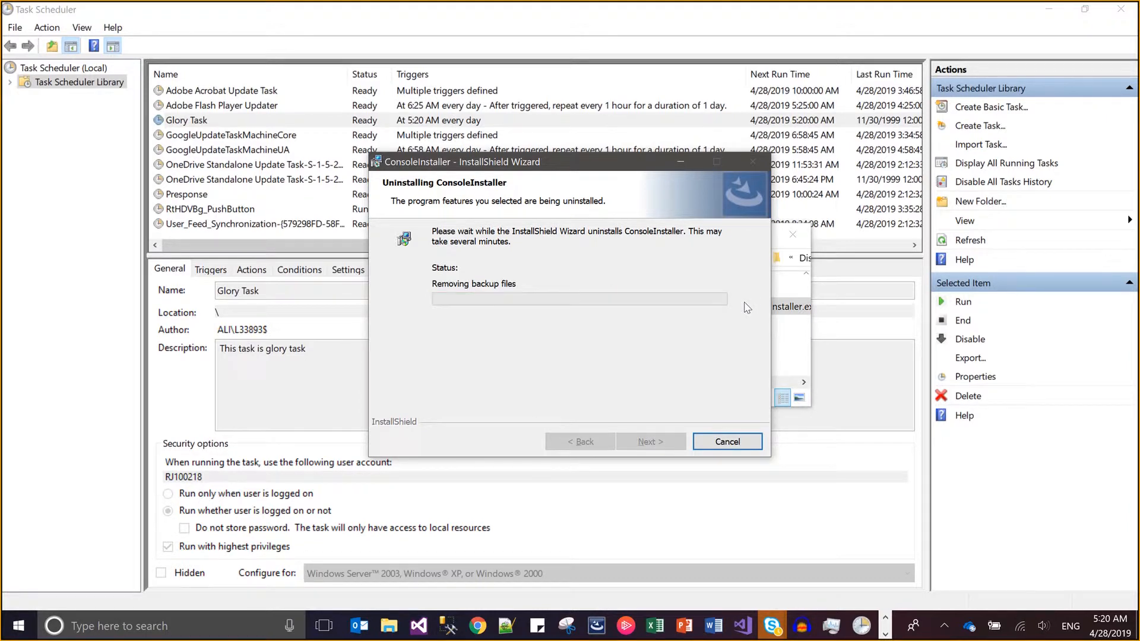
{"action": "key", "text": "Return"}
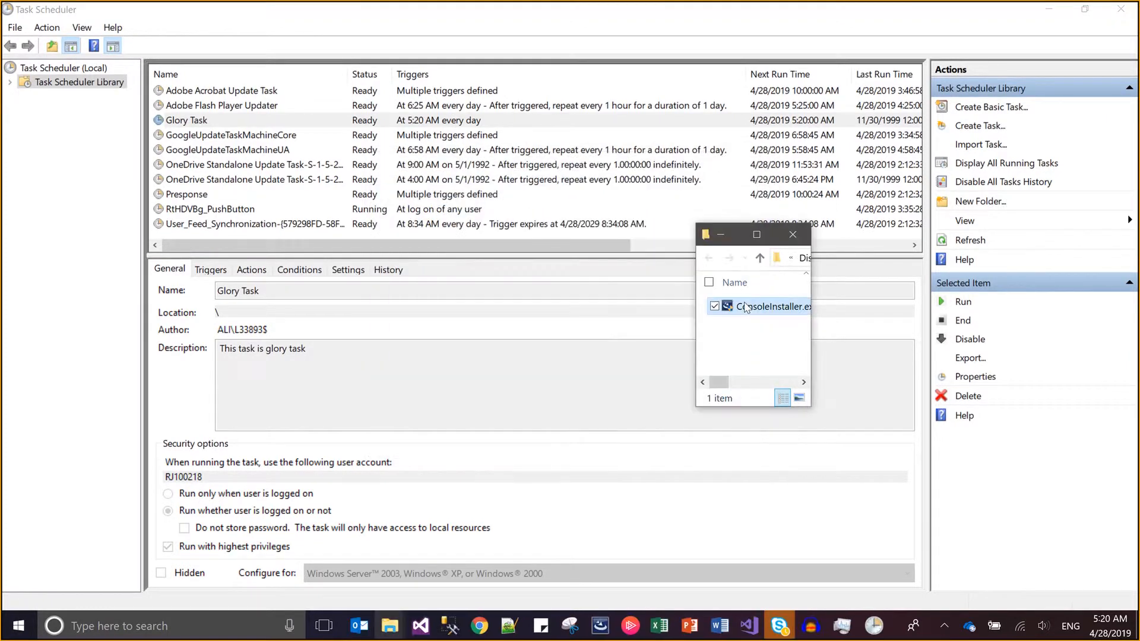
{"action": "left_click", "coordinate": [273, 149]}
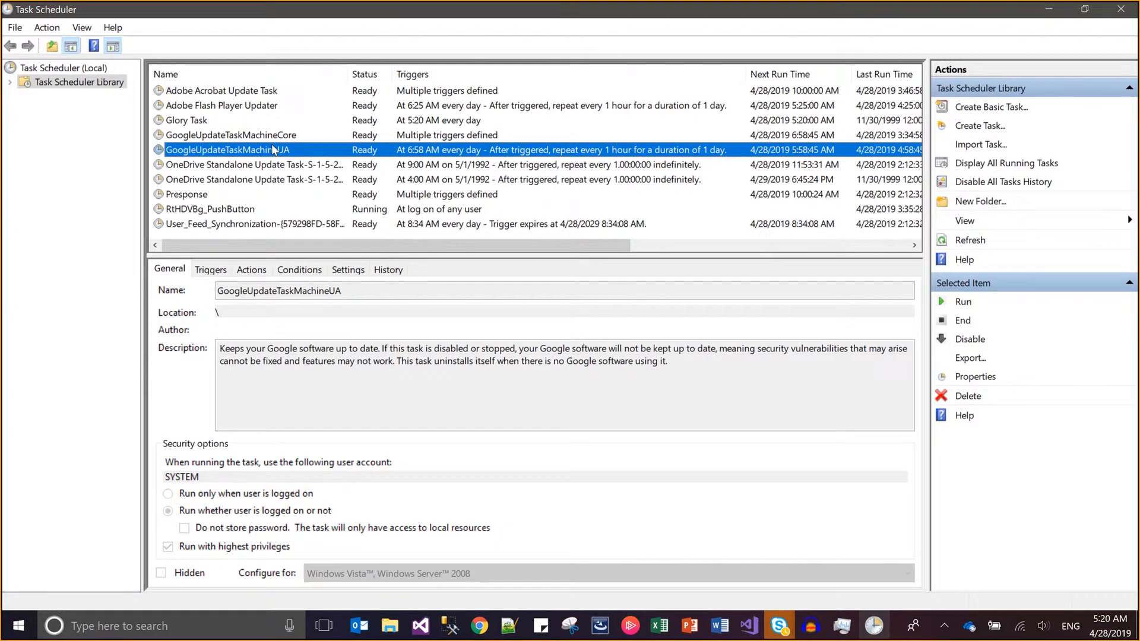
Step: Select Glory Task, dismiss the 'no longer exists' message, refresh the library, and close Task Scheduler
{"action": "left_click", "coordinate": [226, 122]}
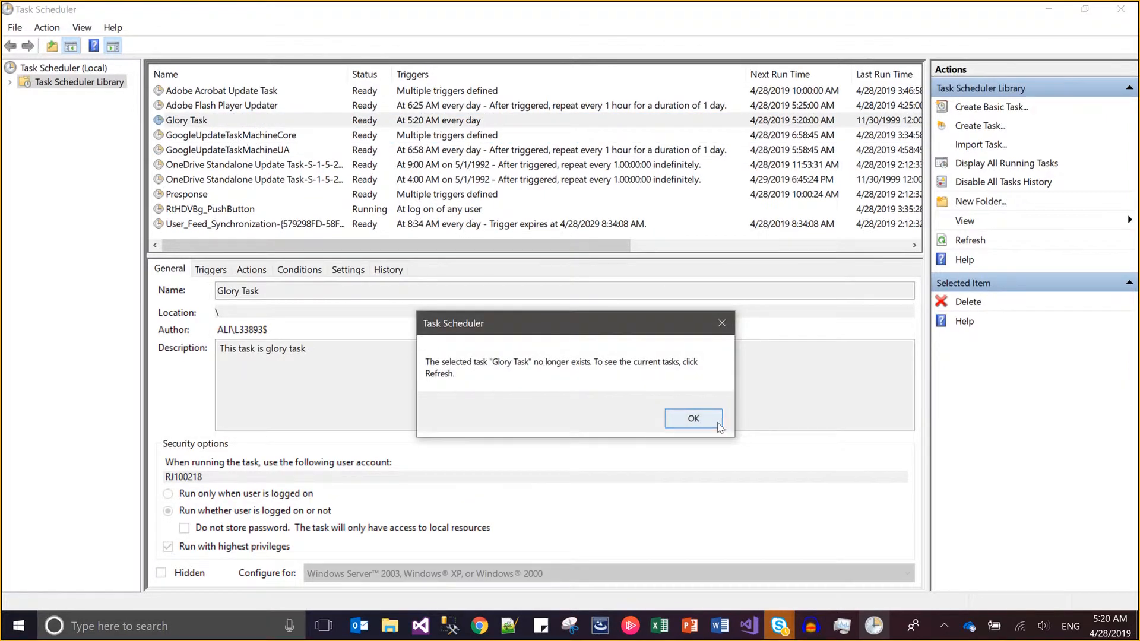
{"action": "left_click", "coordinate": [717, 421]}
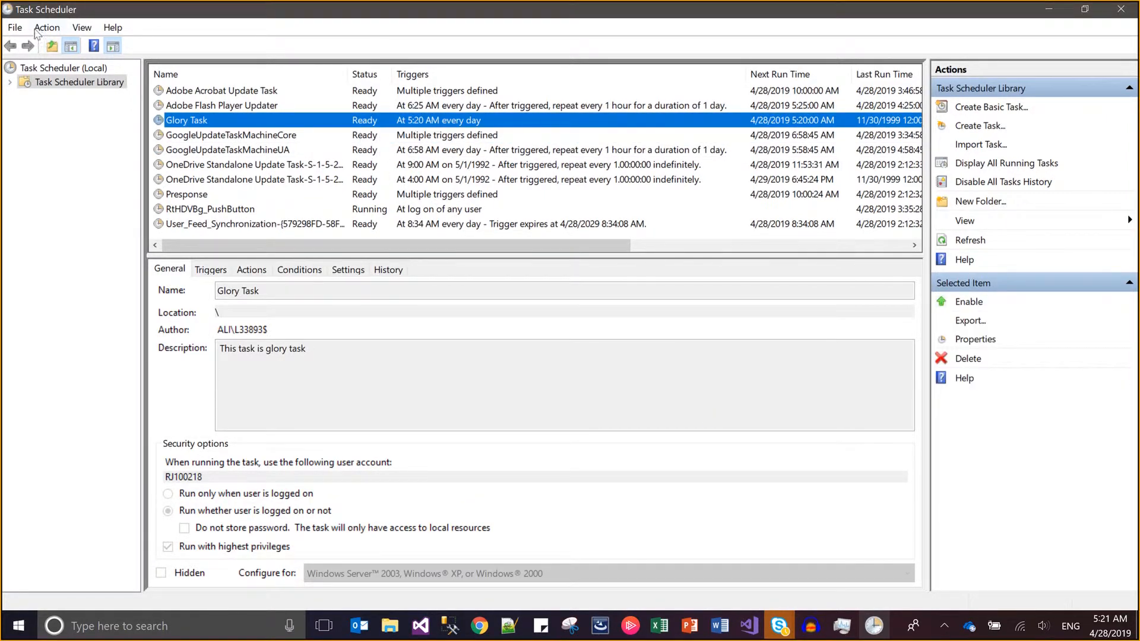
{"action": "left_click", "coordinate": [28, 70]}
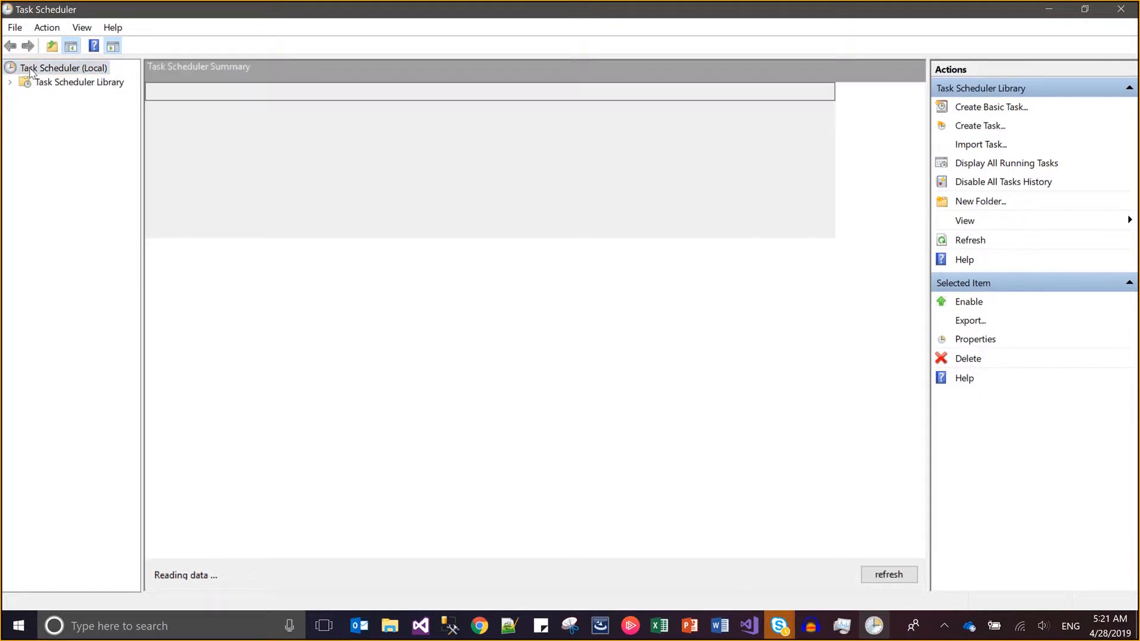
{"action": "left_click", "coordinate": [47, 83]}
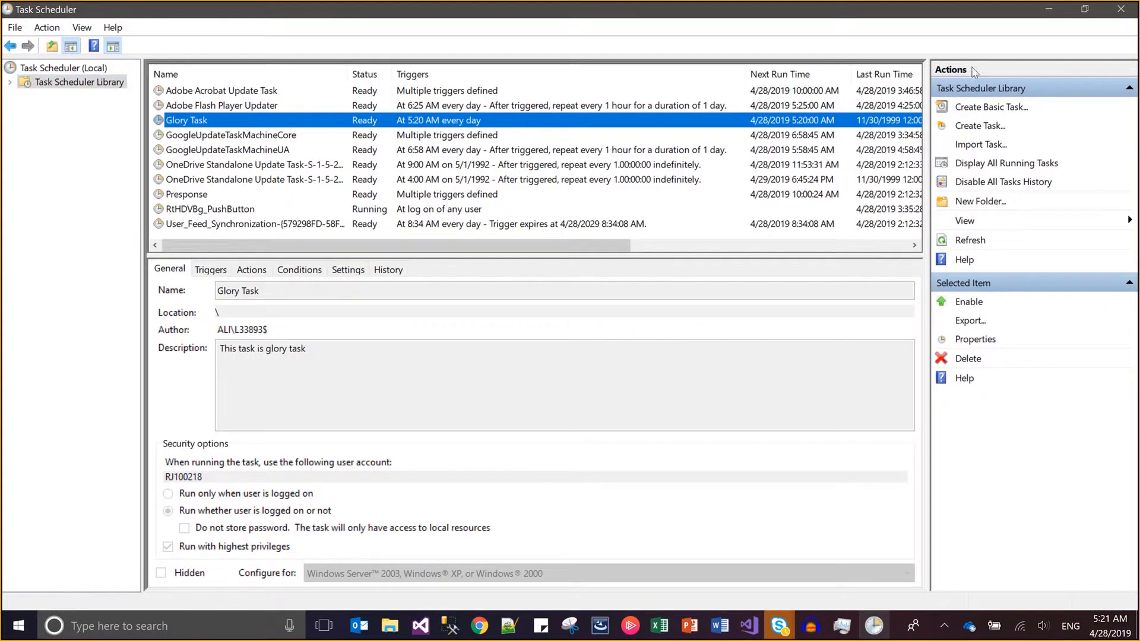
{"action": "left_click", "coordinate": [1121, 8]}
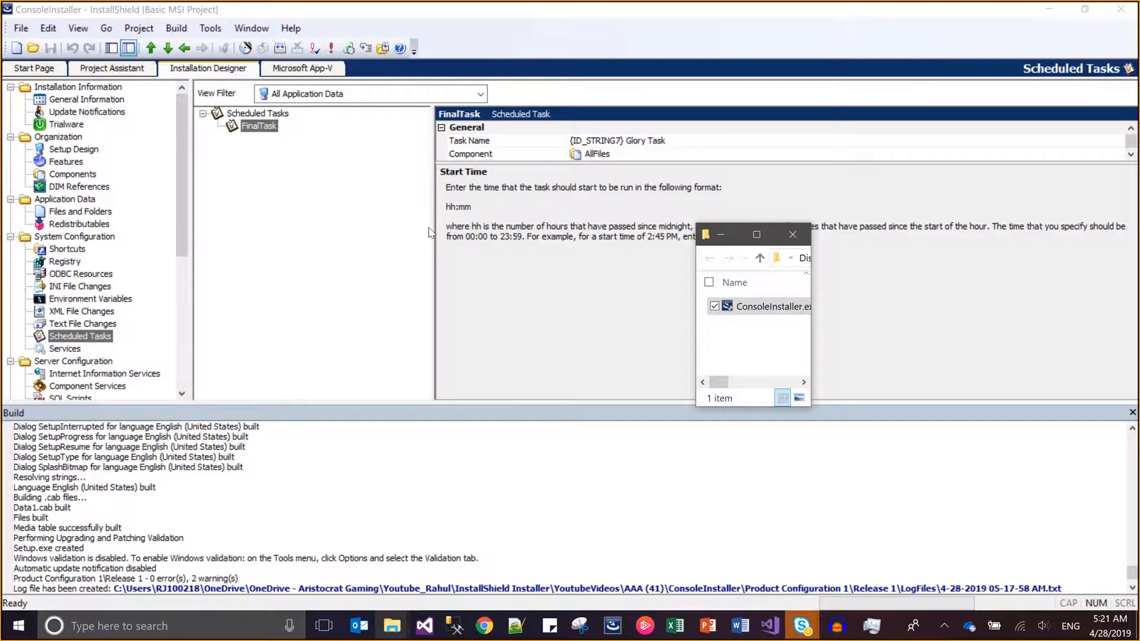
Step: Reopen Task Scheduler via 'task schedul' search and widen Name to confirm Glory Task is gone
{"action": "left_click", "coordinate": [184, 635]}
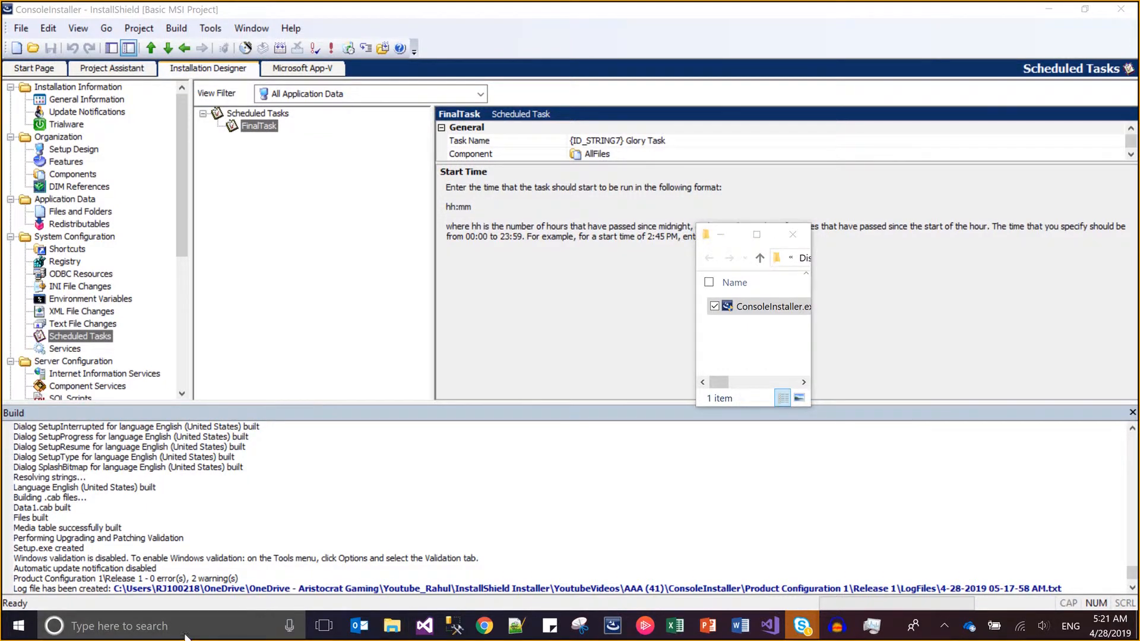
{"action": "type", "text": "task s"}
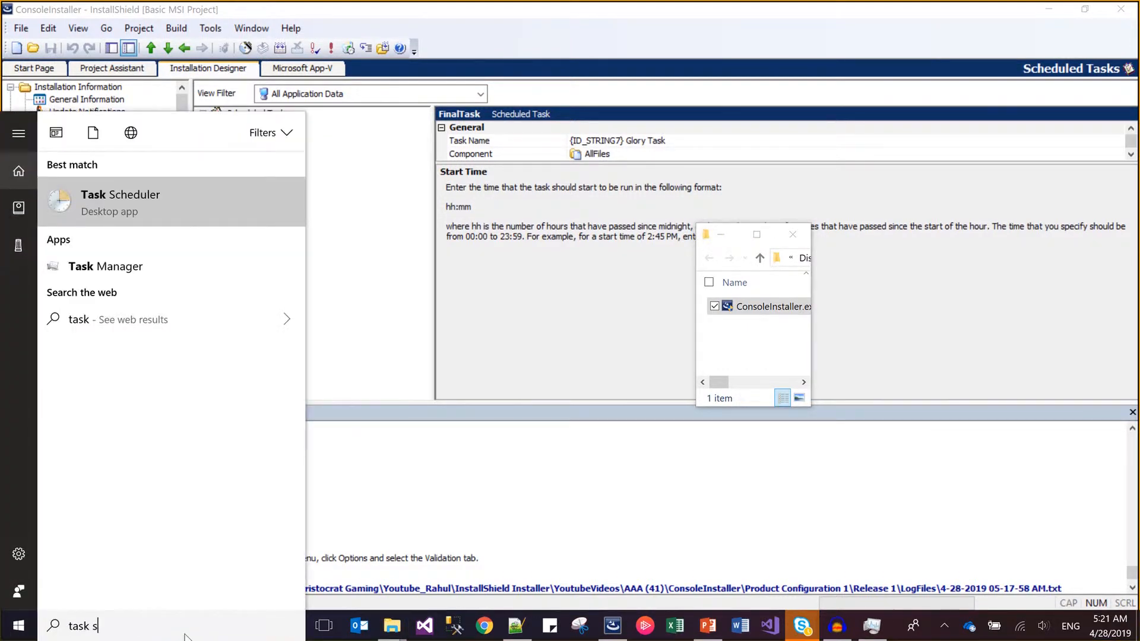
{"action": "type", "text": "chedul"}
{"action": "key", "text": "Return"}
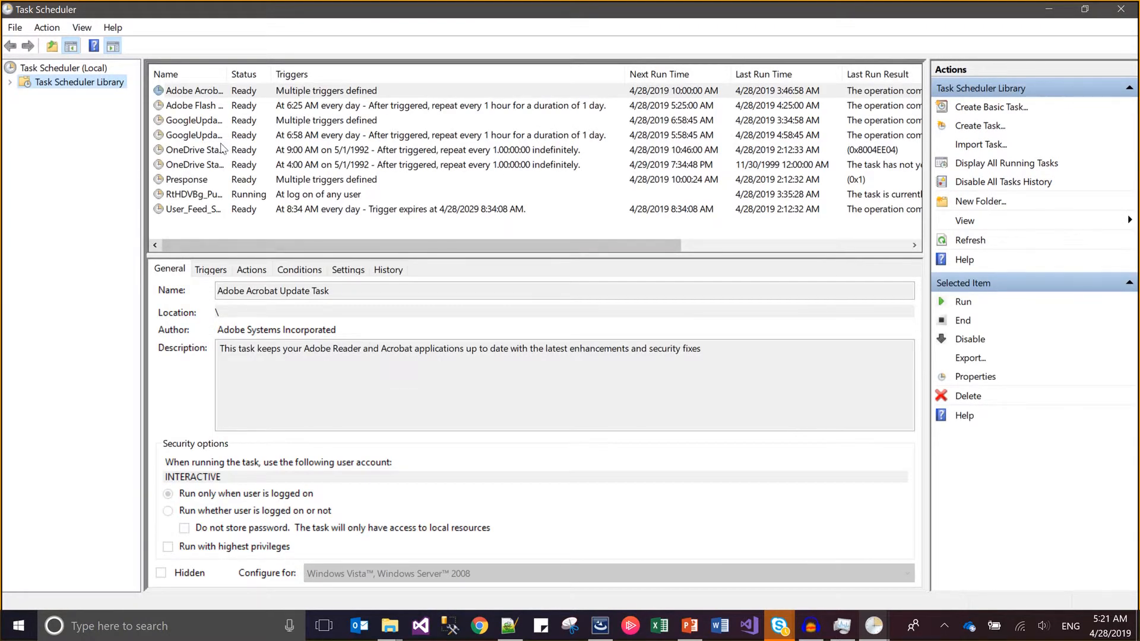
{"action": "left_click_drag", "start_coordinate": [225, 63], "coordinate": [301, 68]}
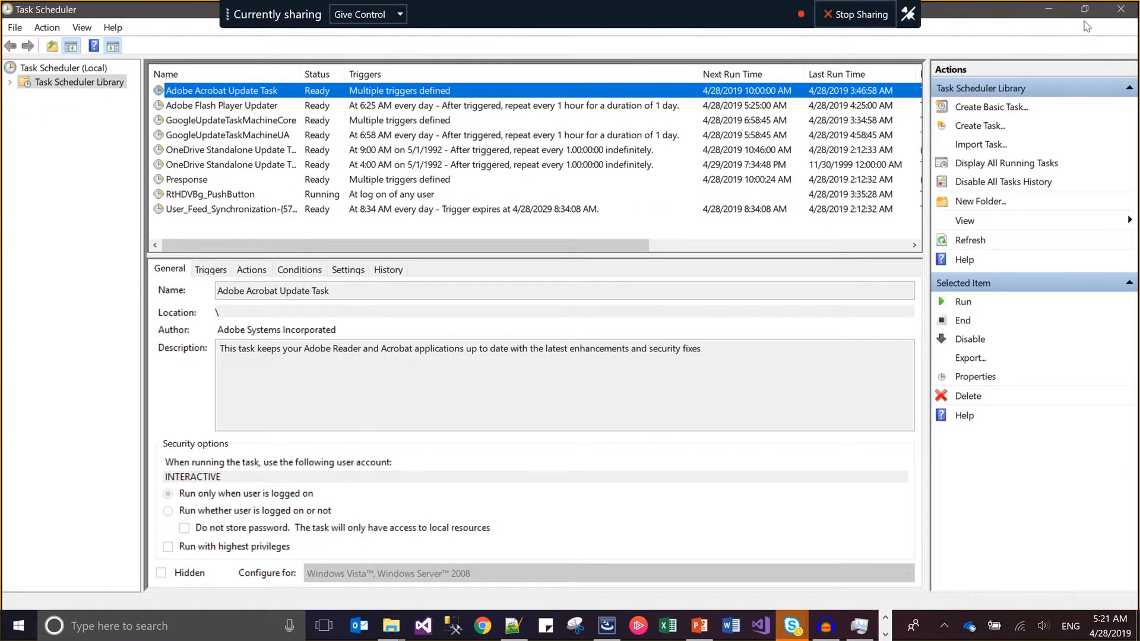
Step: Close Task Scheduler to return to InstallShield's FinalTask Scheduled Tasks view
{"action": "left_click", "coordinate": [1121, 9]}
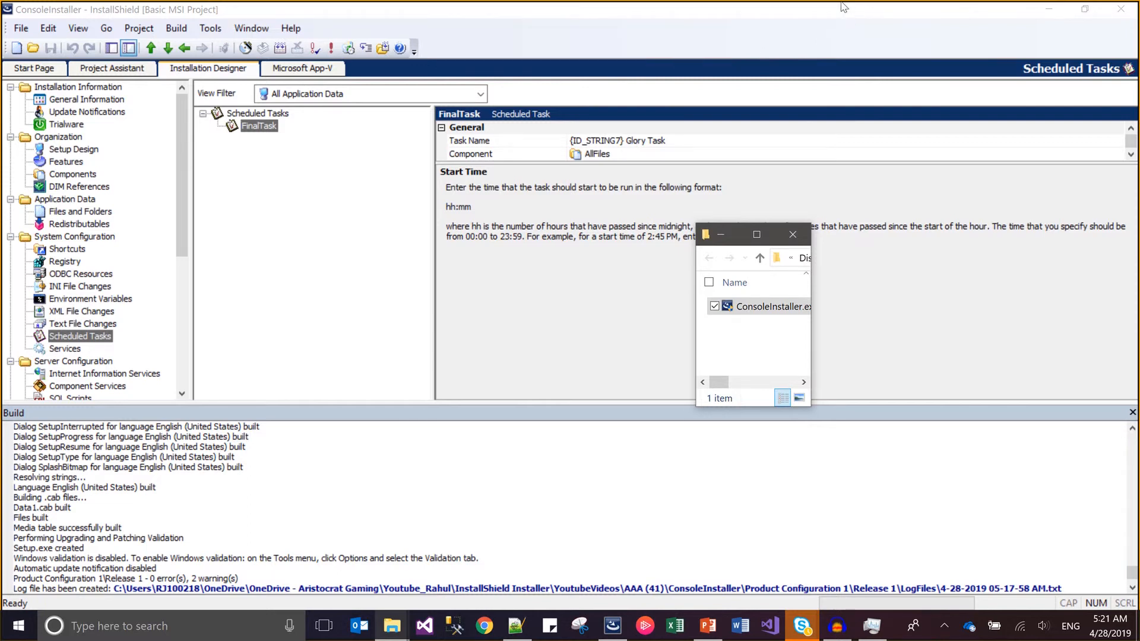
{"action": "mouse_move", "coordinate": [650, 3]}
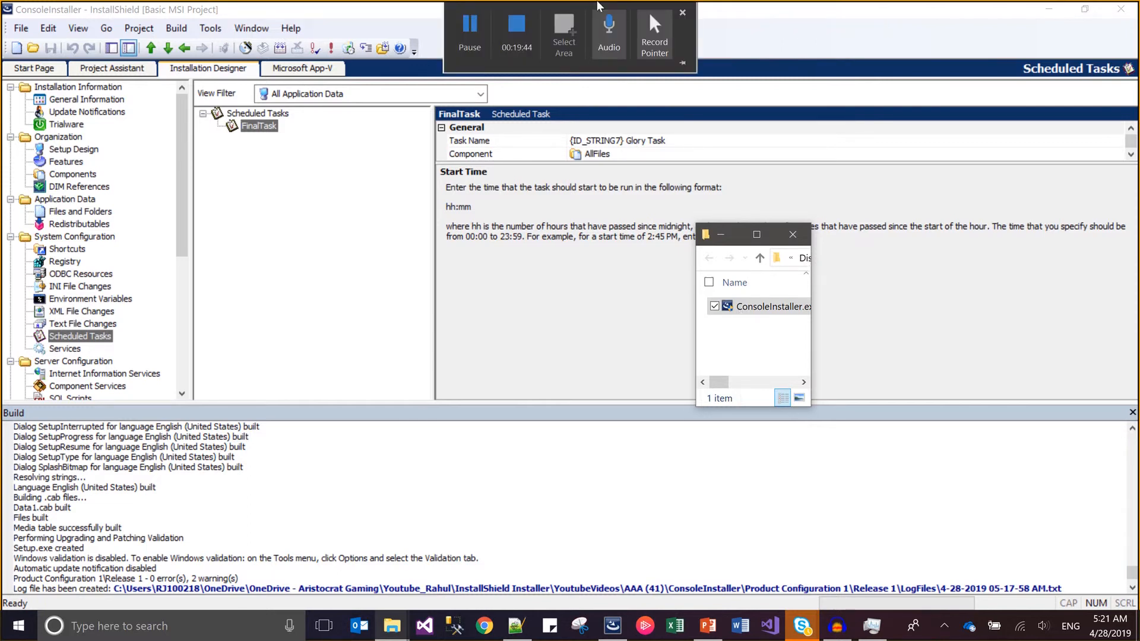